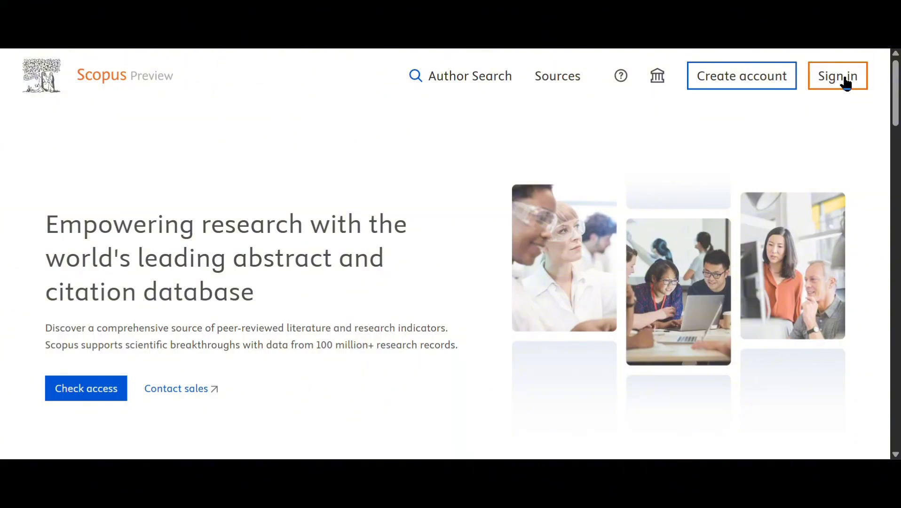
- Start signing in and pick the university student account, then go back to the account chooser
{"action": "left_click", "coordinate": [755, 79]}
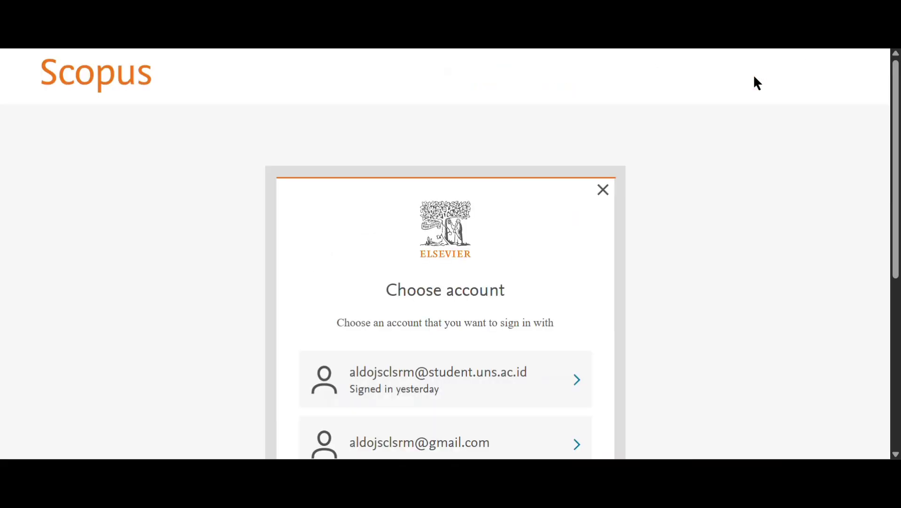
{"action": "scroll", "coordinate": [491, 288], "scroll_direction": "down", "scroll_amount": 3}
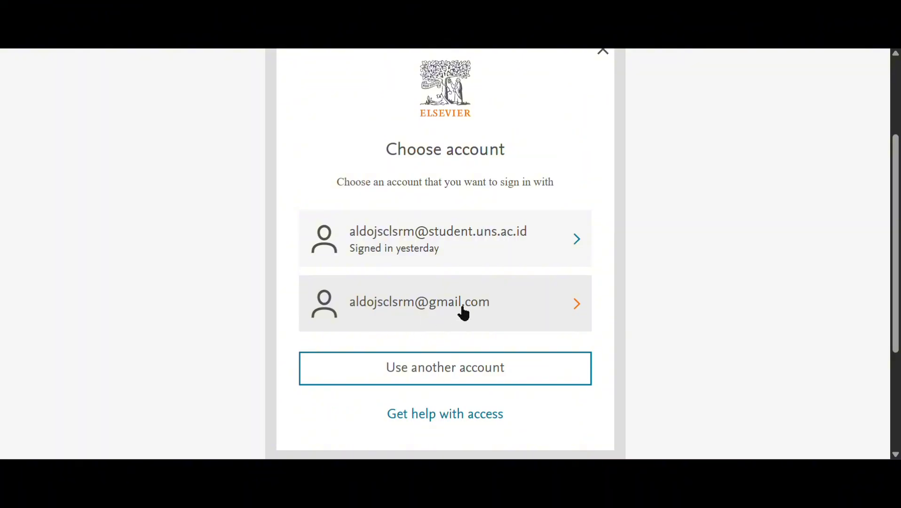
{"action": "left_click", "coordinate": [508, 254]}
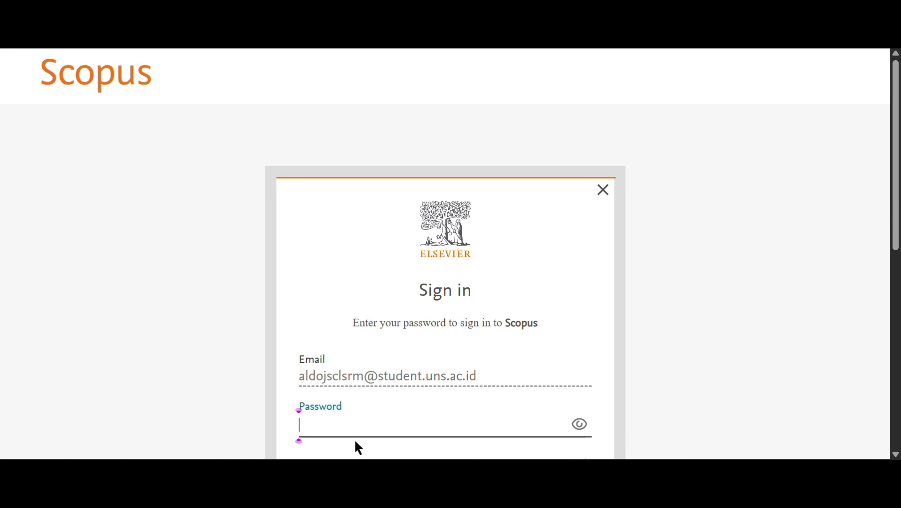
{"action": "scroll", "coordinate": [478, 191], "scroll_direction": "down", "scroll_amount": 3}
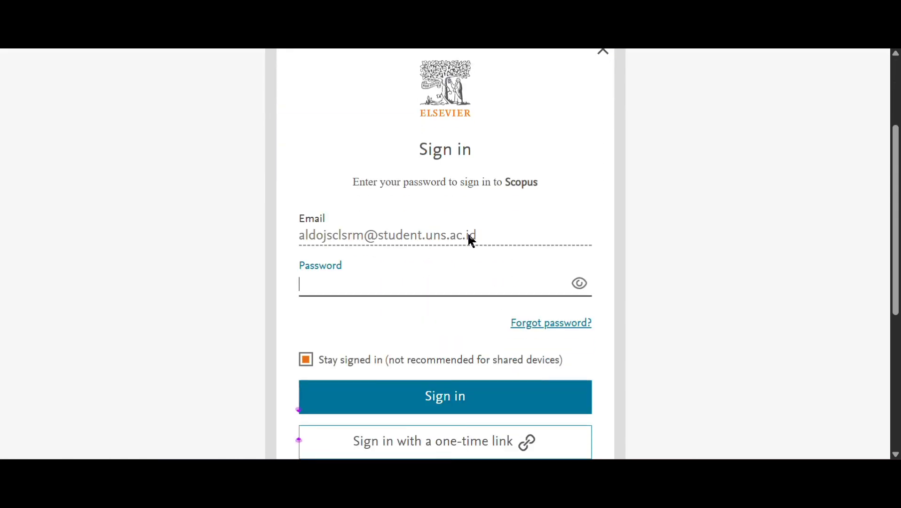
{"action": "left_click", "coordinate": [400, 288]}
{"action": "key", "text": "alt+Left"}
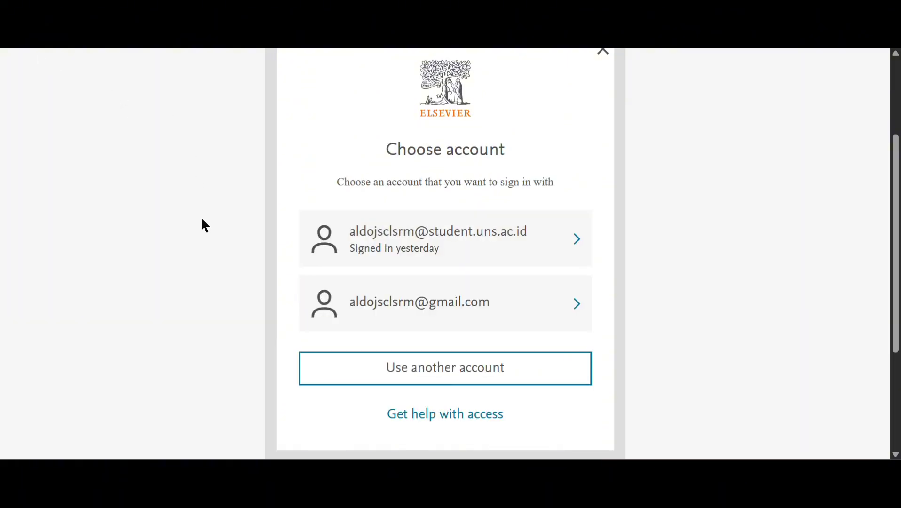
{"action": "left_click", "coordinate": [408, 369]}
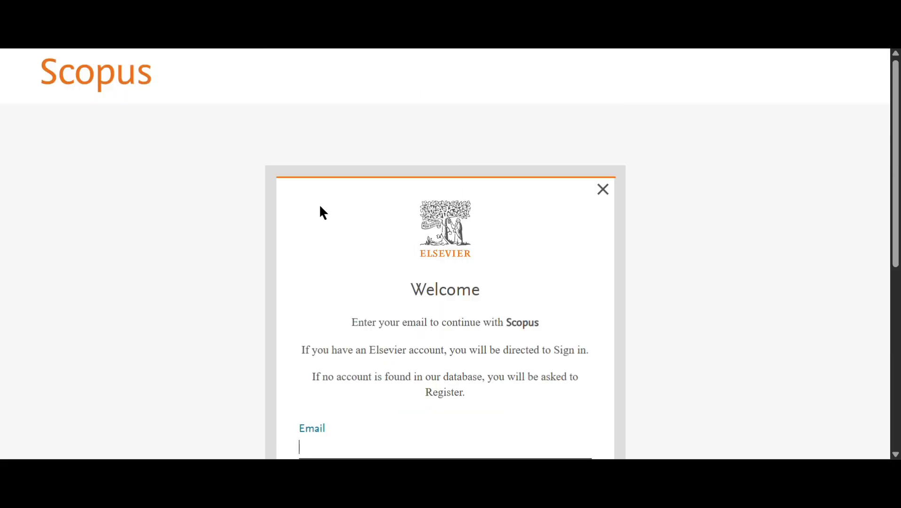
{"action": "scroll", "coordinate": [485, 245], "scroll_direction": "down", "scroll_amount": 5}
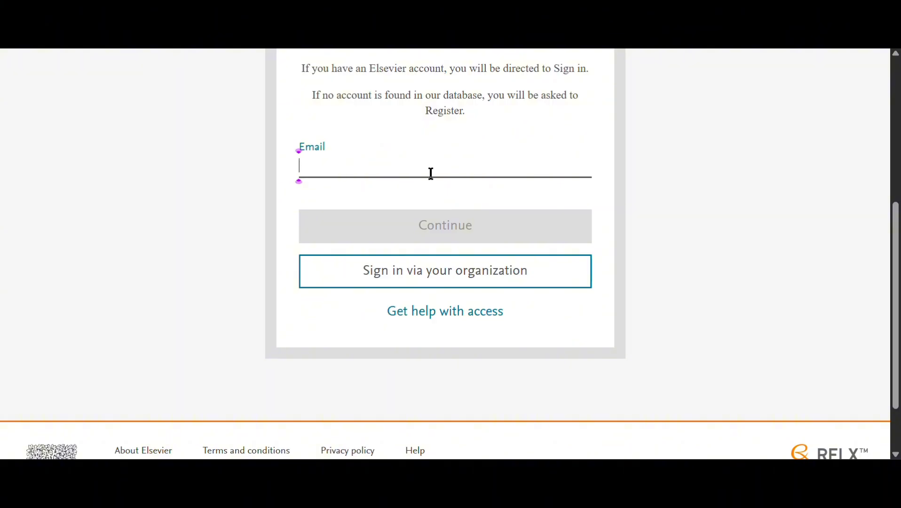
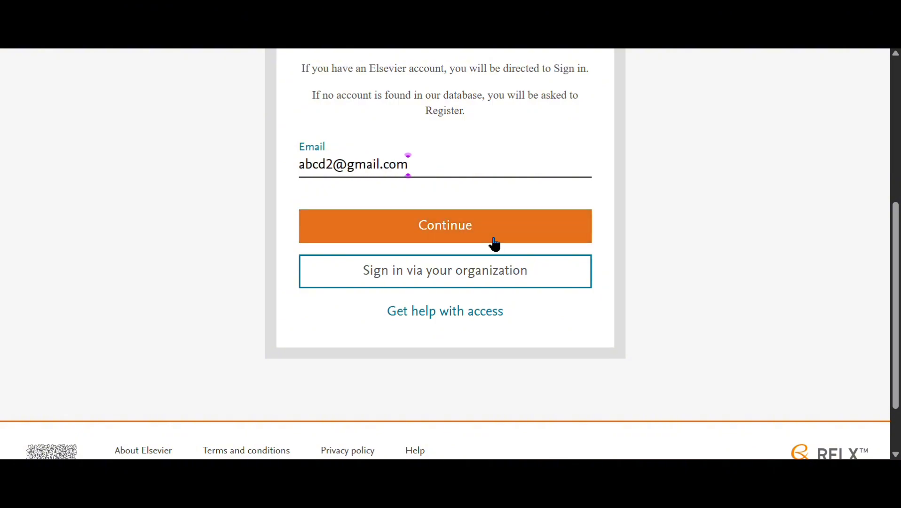
{"action": "left_click", "coordinate": [491, 243]}
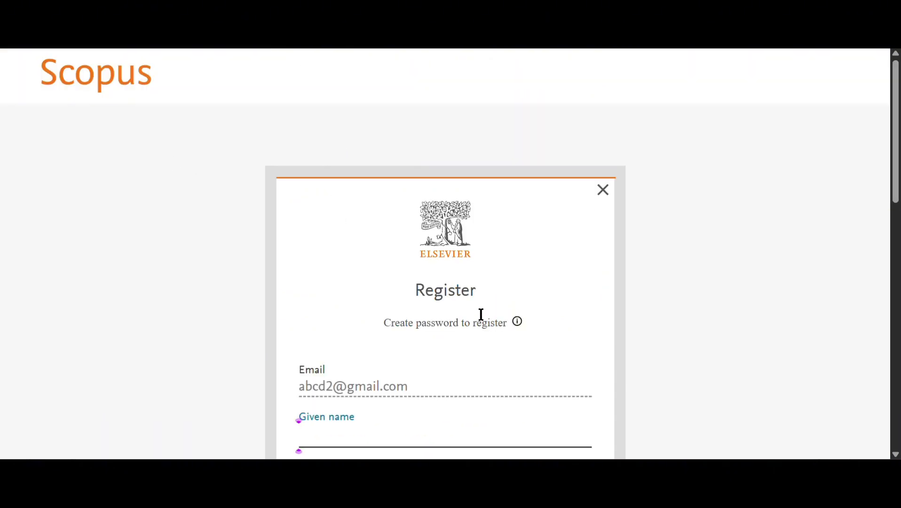
{"action": "scroll", "coordinate": [479, 312], "scroll_direction": "down", "scroll_amount": 3}
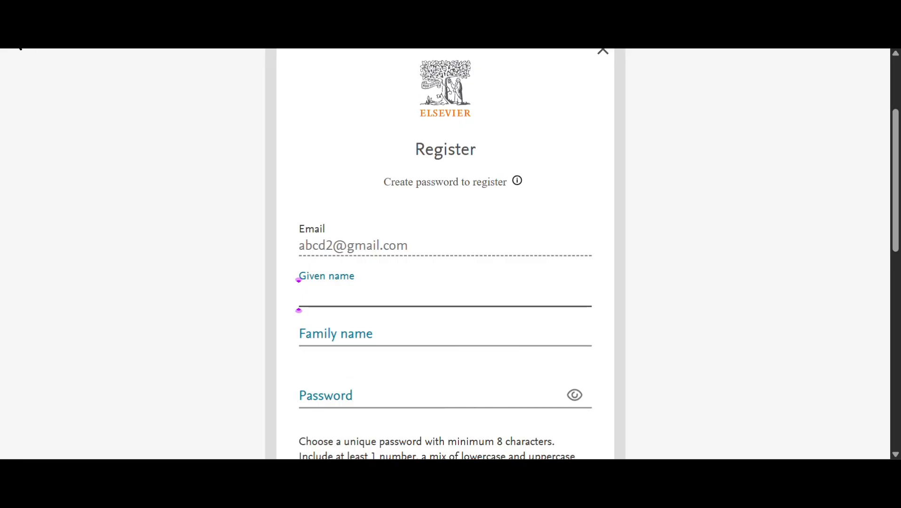
{"action": "left_click", "coordinate": [20, 48]}
{"action": "left_click", "coordinate": [20, 48]}
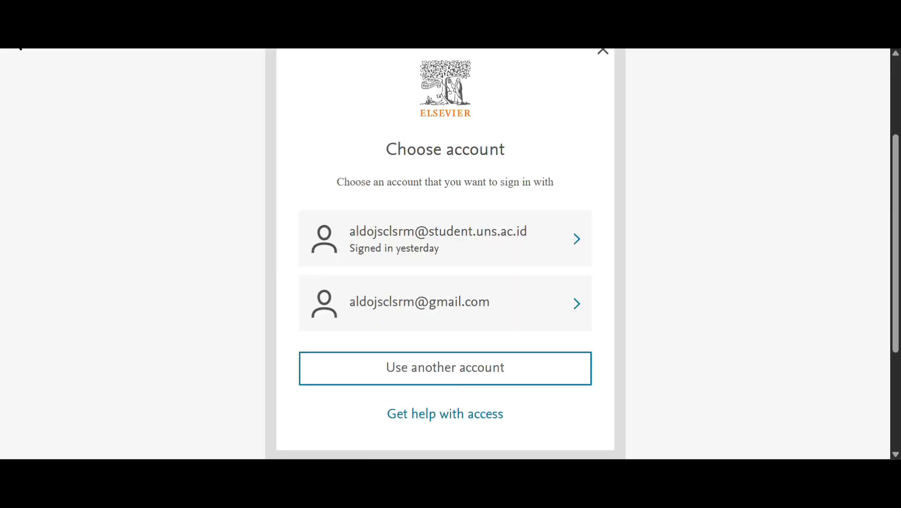
- Sign in with the university student account by entering its password
{"action": "left_click", "coordinate": [20, 48]}
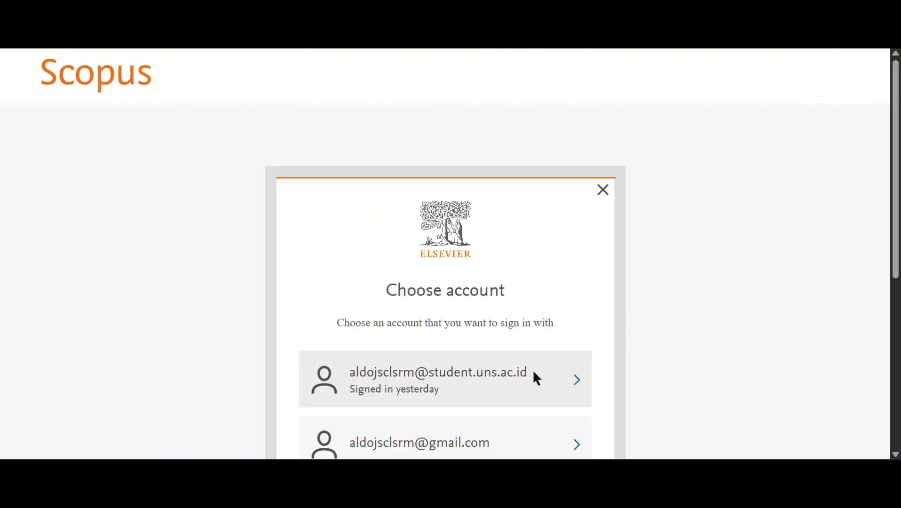
{"action": "left_click", "coordinate": [537, 378]}
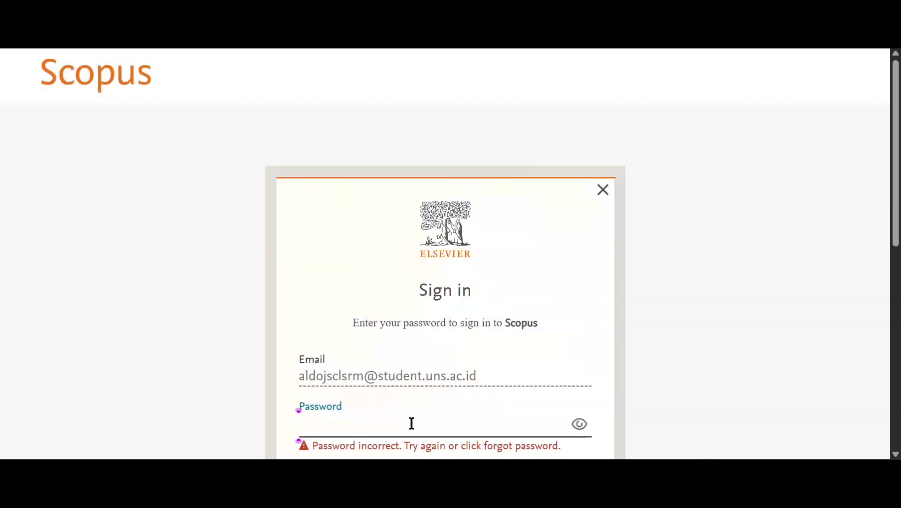
{"action": "type", "text": "••••••"}
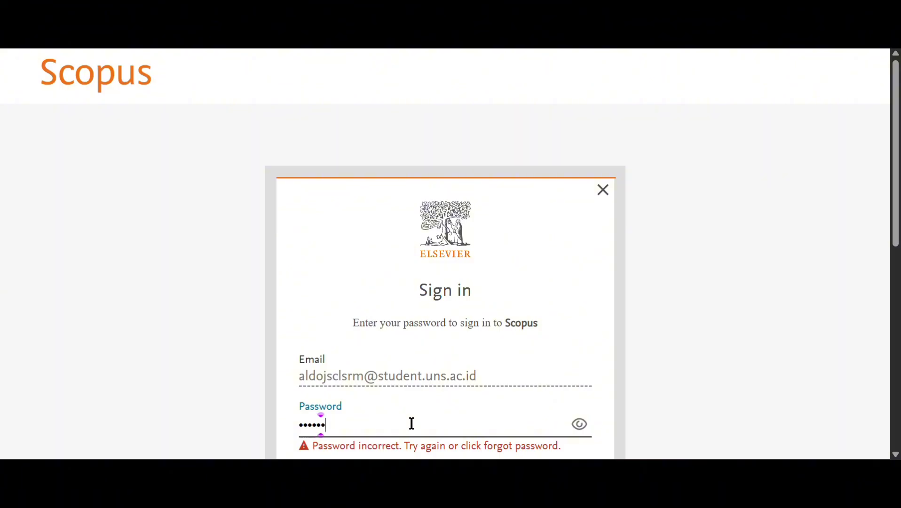
{"action": "type", "text": "•••••••••••"}
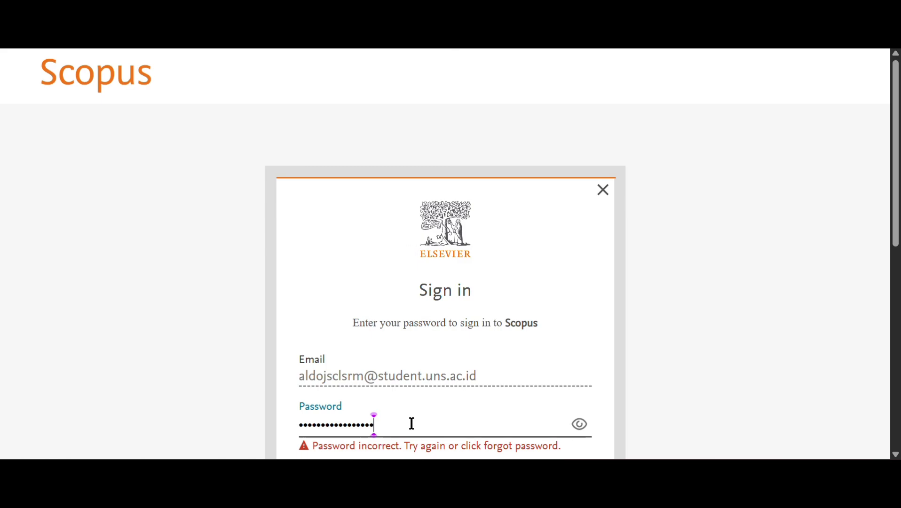
{"action": "type", "text": "•••••"}
{"action": "scroll", "coordinate": [419, 409], "scroll_direction": "down", "scroll_amount": 2}
{"action": "scroll", "coordinate": [494, 404], "scroll_direction": "down", "scroll_amount": 3}
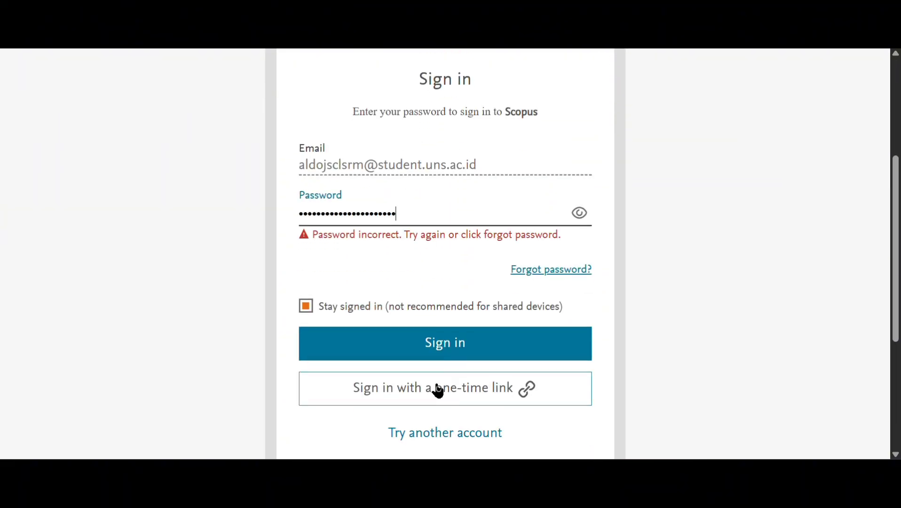
{"action": "left_click", "coordinate": [458, 350]}
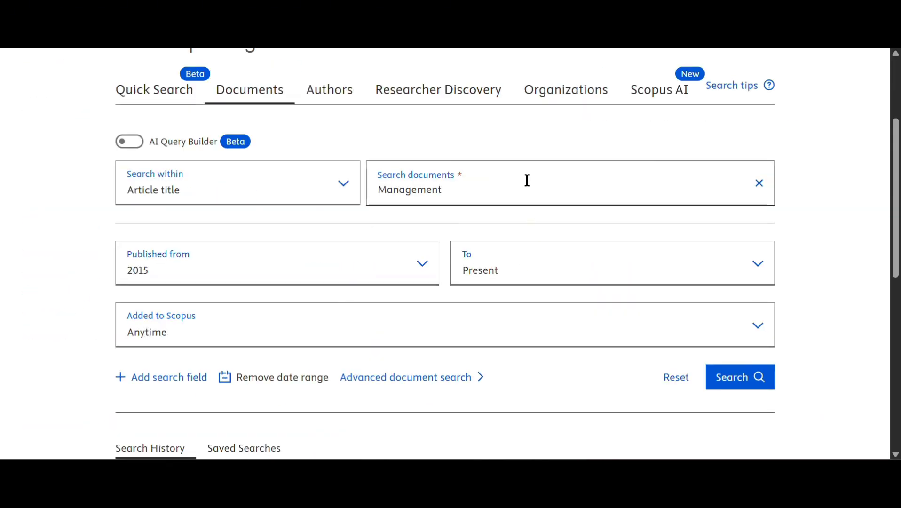
{"action": "scroll", "coordinate": [526, 182], "scroll_direction": "down", "scroll_amount": 3}
{"action": "scroll", "coordinate": [527, 181], "scroll_direction": "up", "scroll_amount": 6}
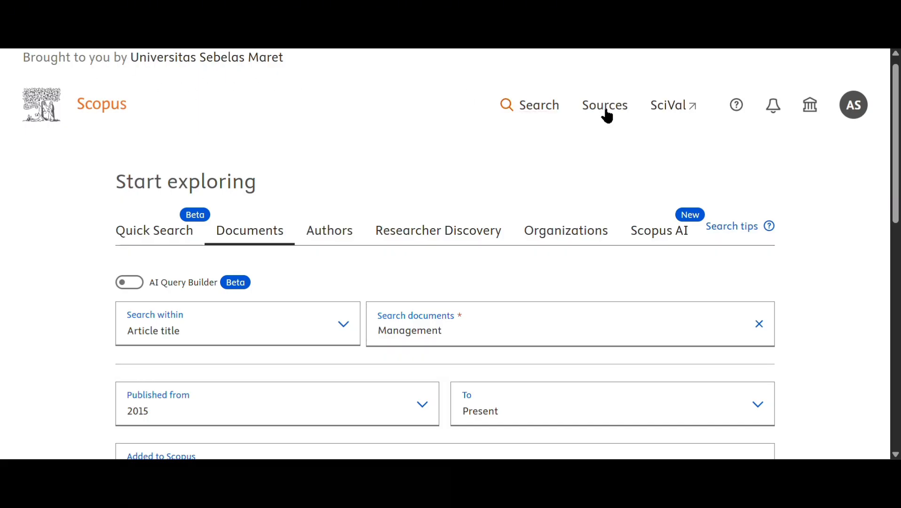
{"action": "left_click", "coordinate": [853, 105]}
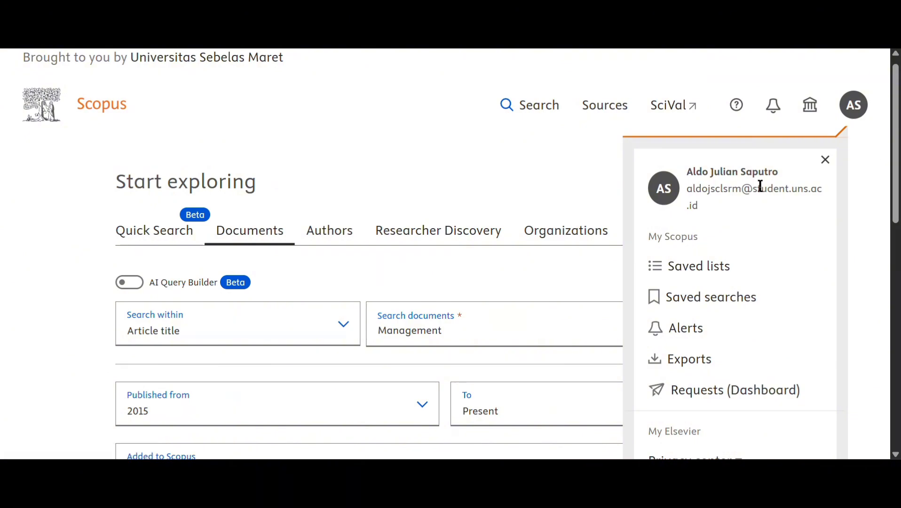
{"action": "scroll", "coordinate": [729, 282], "scroll_direction": "down", "scroll_amount": 5}
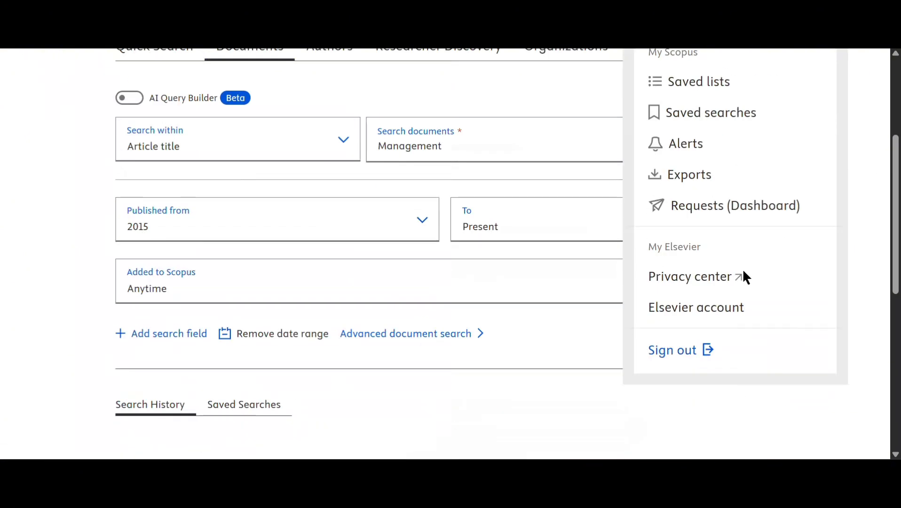
{"action": "scroll", "coordinate": [733, 301], "scroll_direction": "up", "scroll_amount": 5}
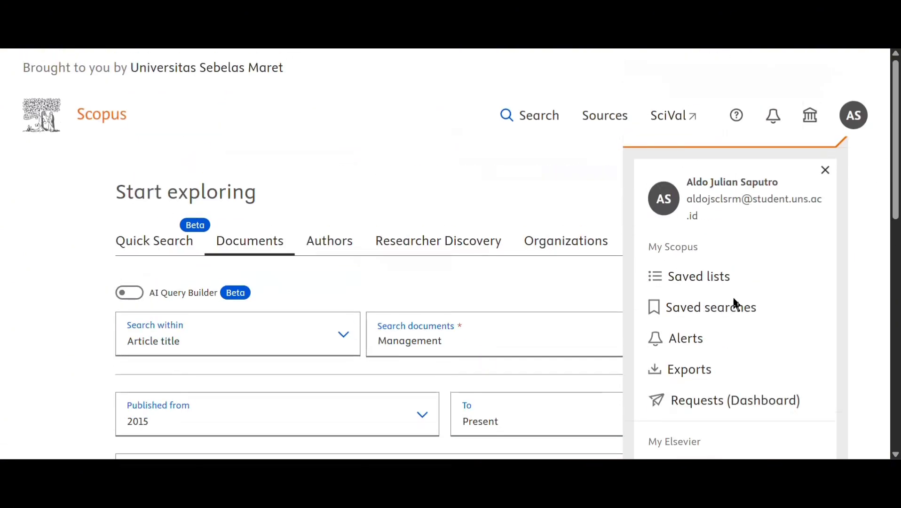
{"action": "left_click", "coordinate": [548, 179]}
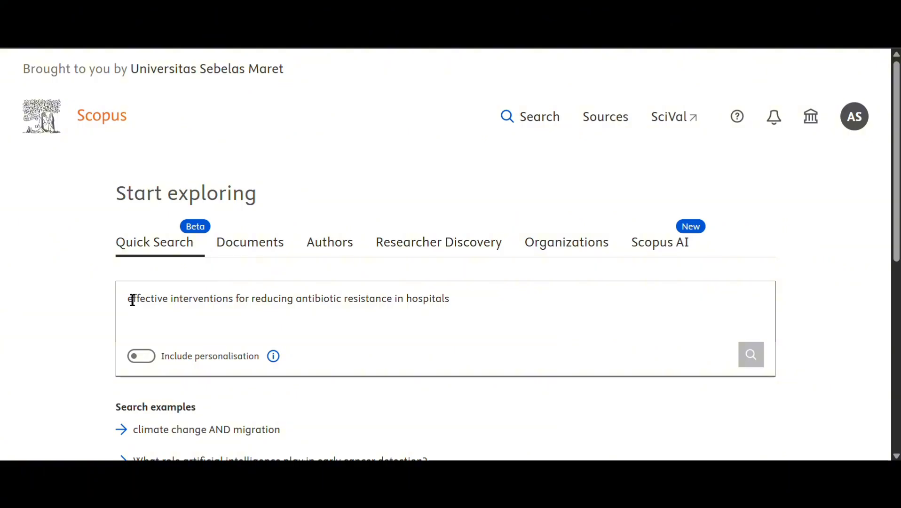
- Search for 'Pedagogy for elementary school teacher' after checking the personalisation explanation
{"action": "key", "text": "ctrl+a"}
{"action": "type", "text": "Pedagogy for elementary school teacher"}
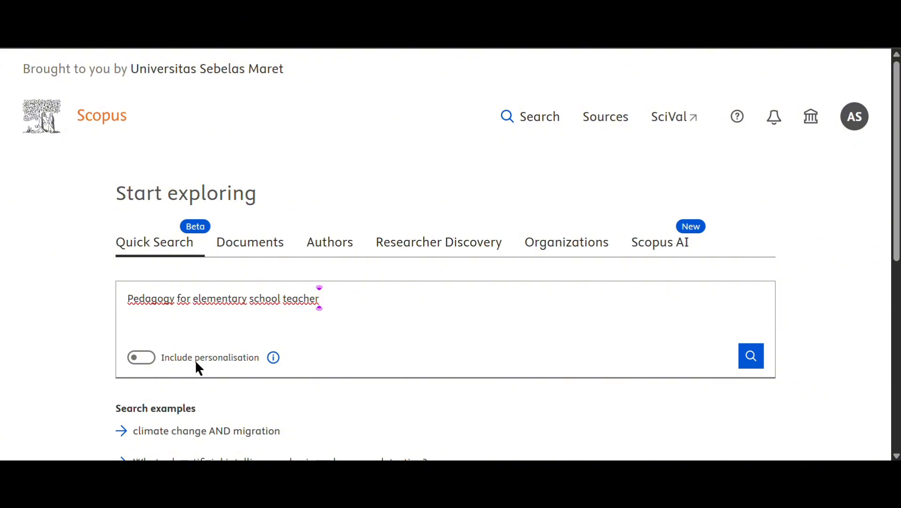
{"action": "left_click", "coordinate": [274, 360]}
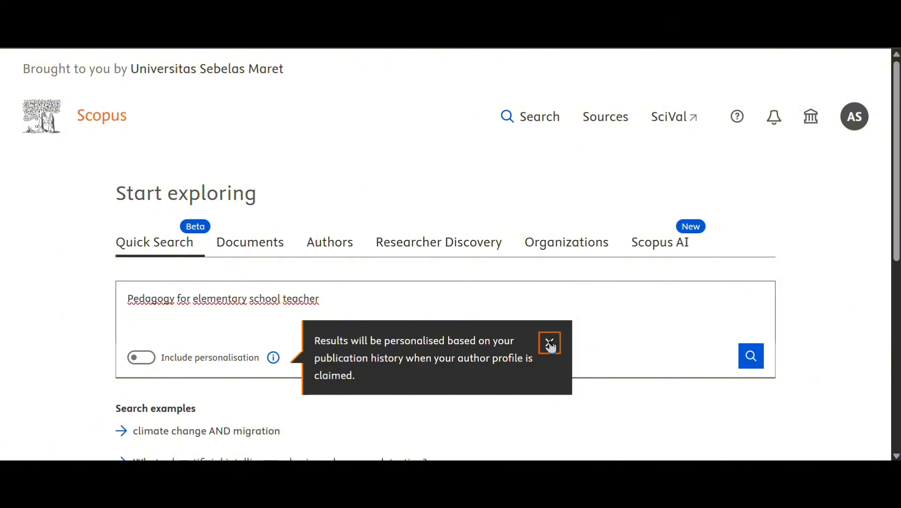
{"action": "left_click", "coordinate": [551, 344]}
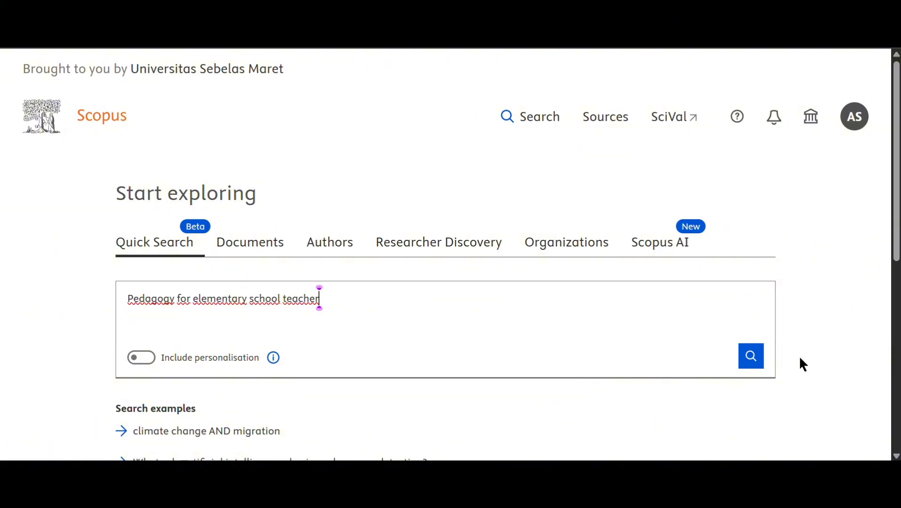
{"action": "left_click", "coordinate": [746, 363]}
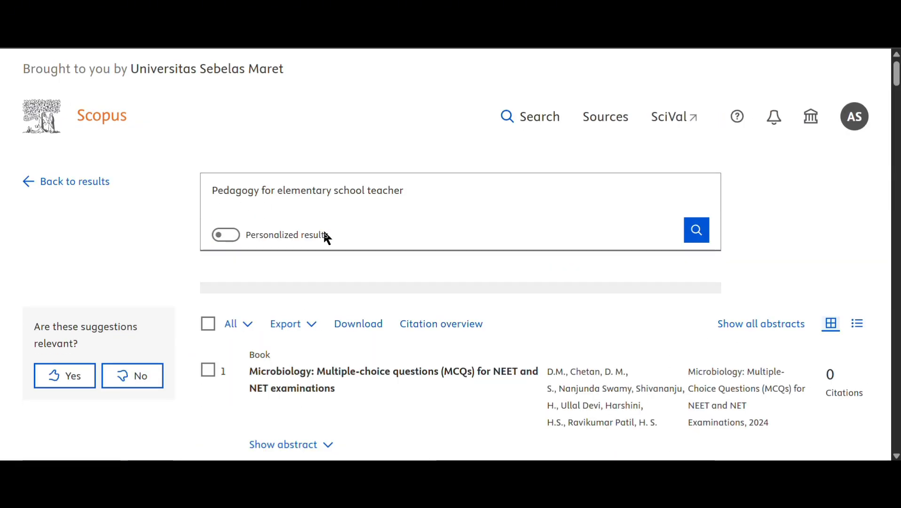
- Look over the results and open the first one, 'Teaching the use of connectives expressing concession'
{"action": "scroll", "coordinate": [366, 349], "scroll_direction": "down", "scroll_amount": 1}
{"action": "scroll", "coordinate": [498, 234], "scroll_direction": "down", "scroll_amount": 1}
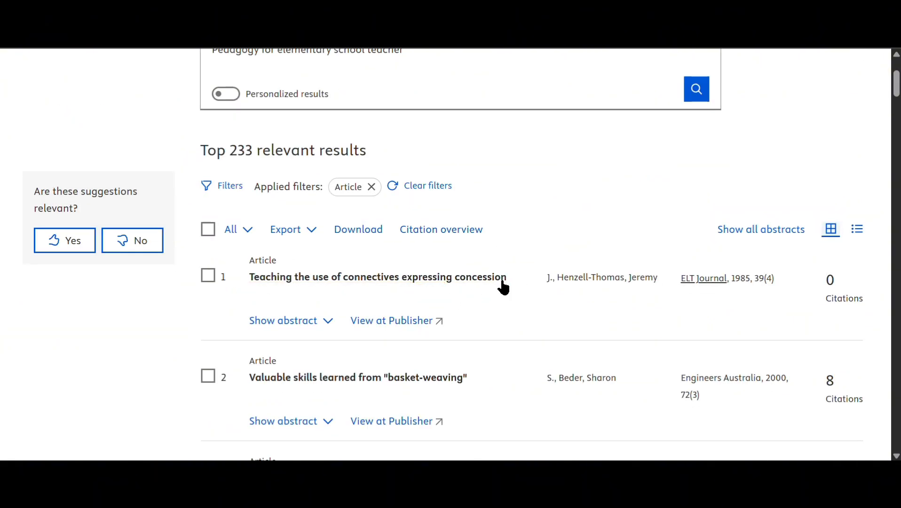
{"action": "scroll", "coordinate": [369, 340], "scroll_direction": "down", "scroll_amount": 1}
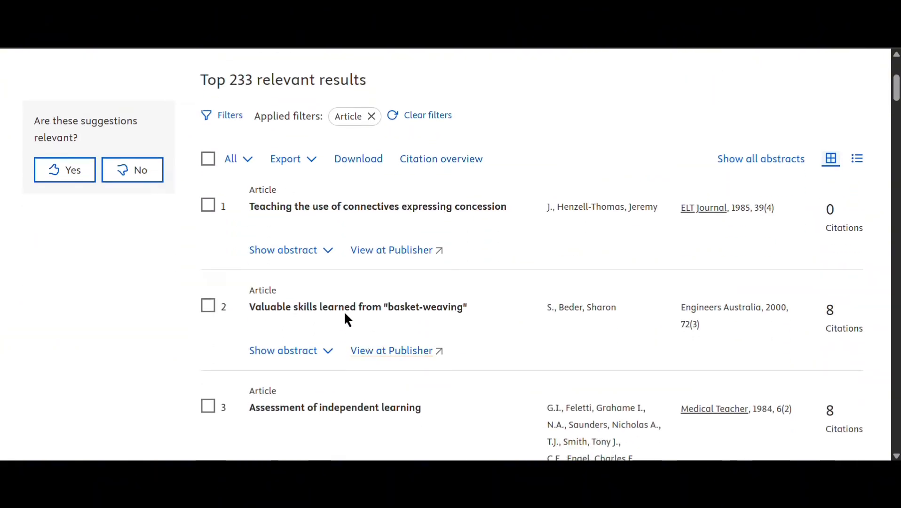
{"action": "left_click", "coordinate": [339, 212]}
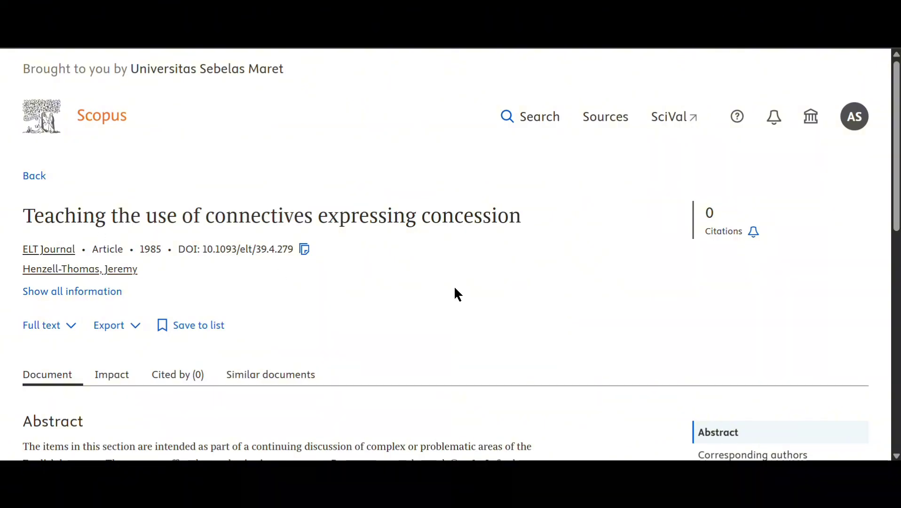
- Open the article on Oxford Academic through Full text's View at Publisher option
{"action": "left_click", "coordinate": [44, 330]}
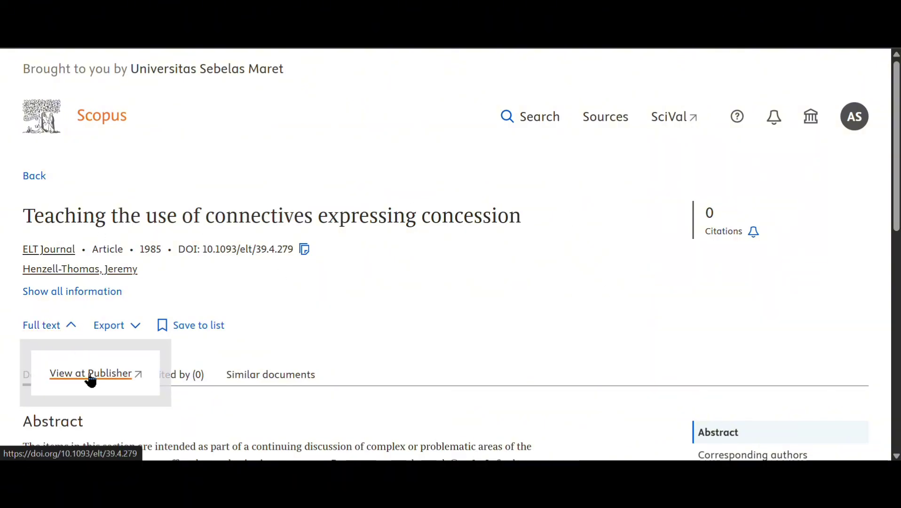
{"action": "left_click", "coordinate": [91, 379]}
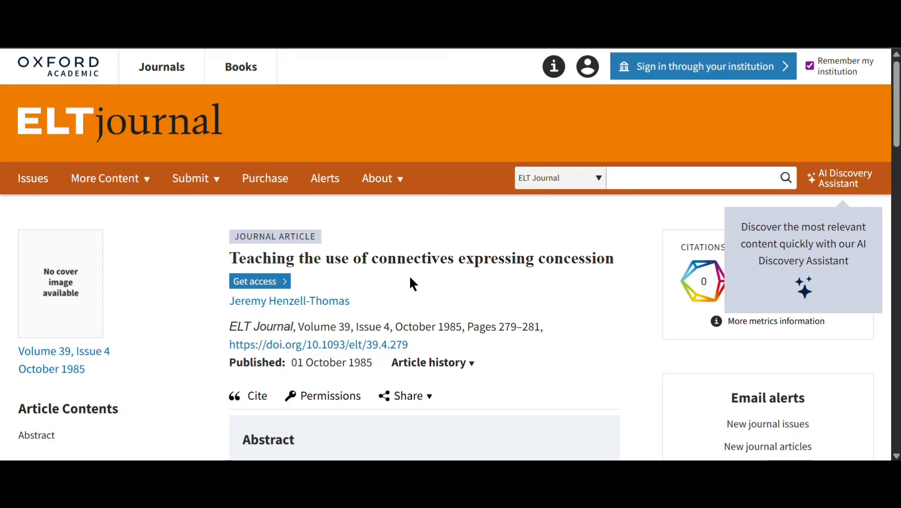
- Scroll down the ELT Journal article page and accept all cookies
{"action": "scroll", "coordinate": [408, 275], "scroll_direction": "down", "scroll_amount": 2}
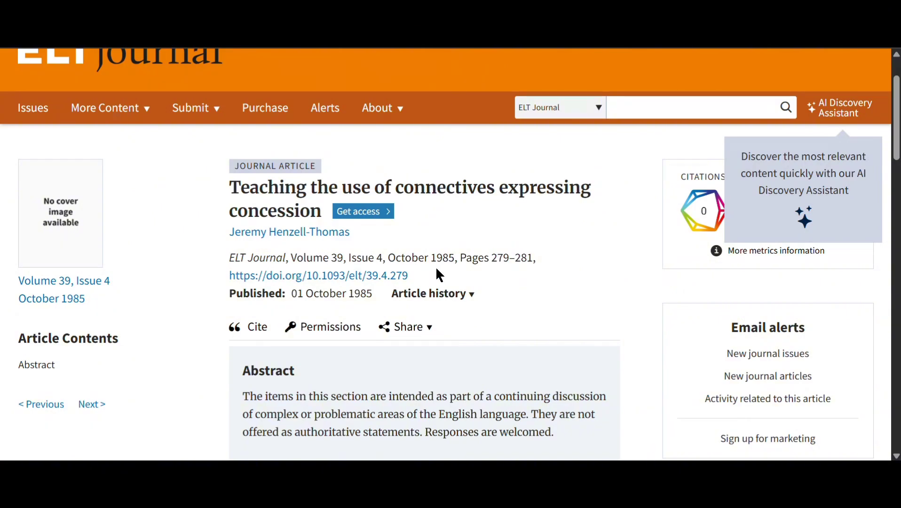
{"action": "scroll", "coordinate": [541, 272], "scroll_direction": "down", "scroll_amount": 3}
{"action": "scroll", "coordinate": [406, 280], "scroll_direction": "down", "scroll_amount": 2}
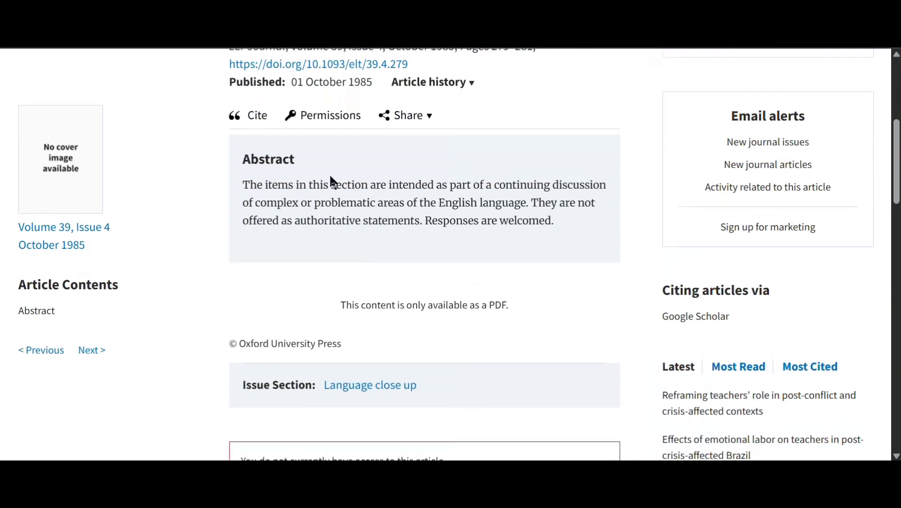
{"action": "scroll", "coordinate": [408, 254], "scroll_direction": "down", "scroll_amount": 3}
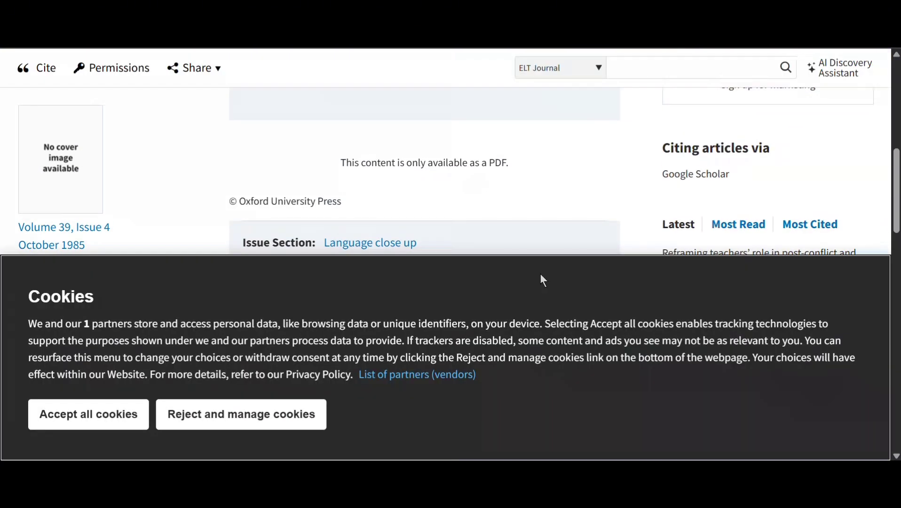
{"action": "scroll", "coordinate": [542, 280], "scroll_direction": "down", "scroll_amount": 5}
{"action": "left_click", "coordinate": [99, 424]}
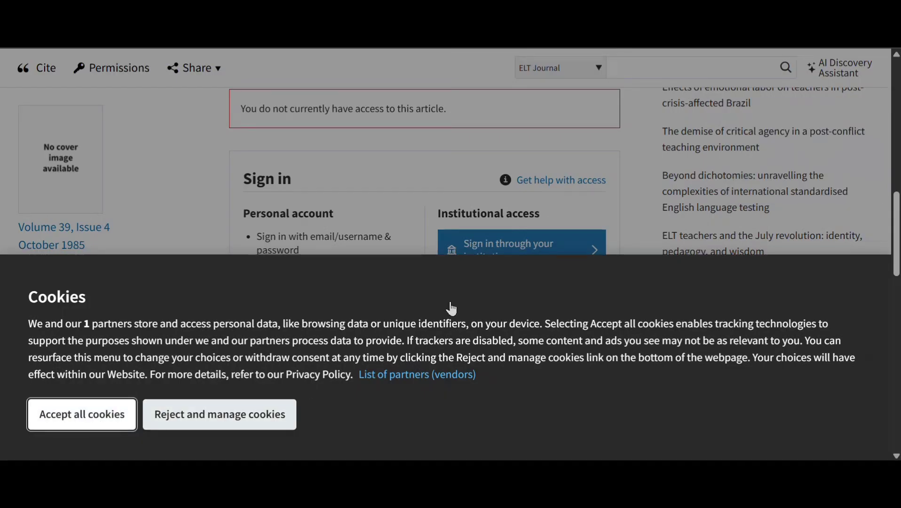
- Review the abstract and access options, then close the tab to return to Scopus
{"action": "scroll", "coordinate": [380, 257], "scroll_direction": "down", "scroll_amount": 3}
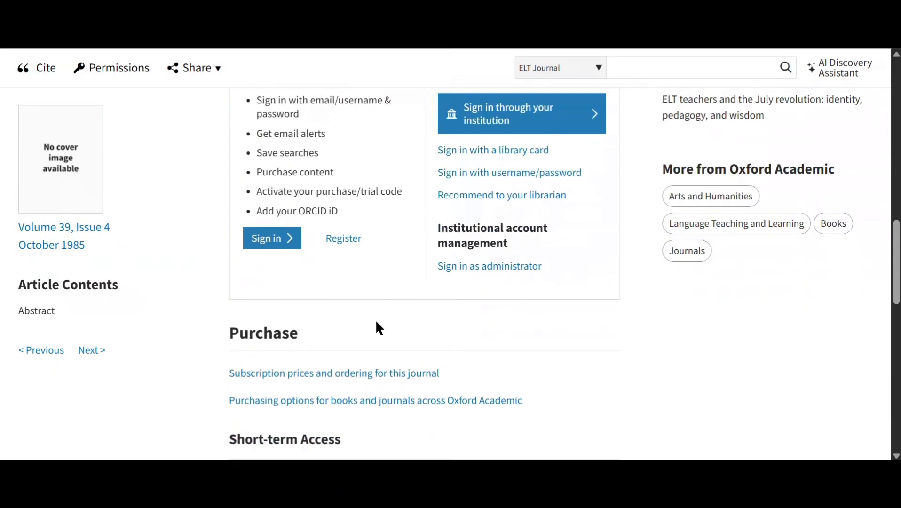
{"action": "scroll", "coordinate": [377, 325], "scroll_direction": "down", "scroll_amount": 3}
{"action": "scroll", "coordinate": [390, 296], "scroll_direction": "up", "scroll_amount": 4}
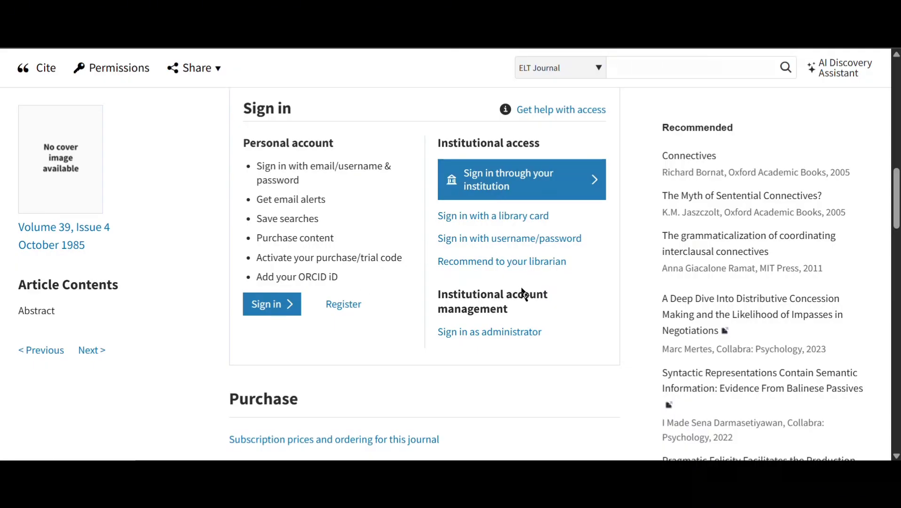
{"action": "scroll", "coordinate": [391, 204], "scroll_direction": "up", "scroll_amount": 4}
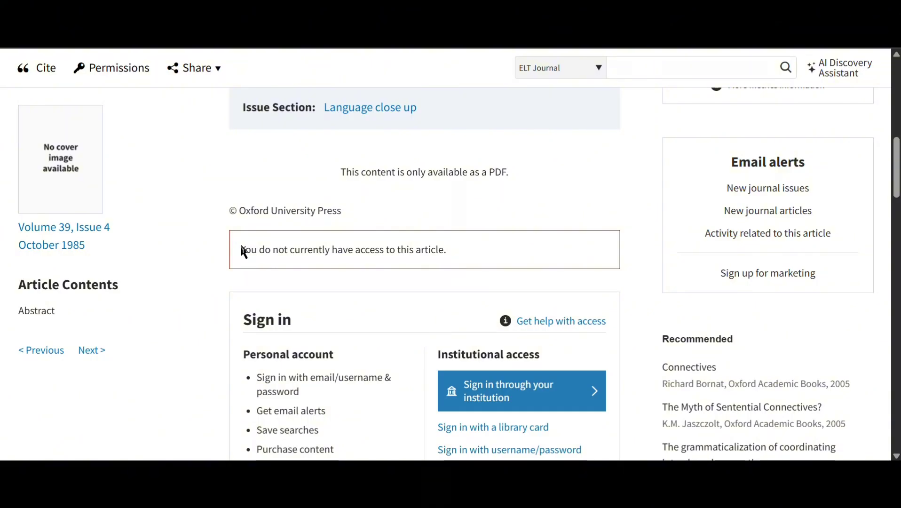
{"action": "scroll", "coordinate": [447, 177], "scroll_direction": "up", "scroll_amount": 4}
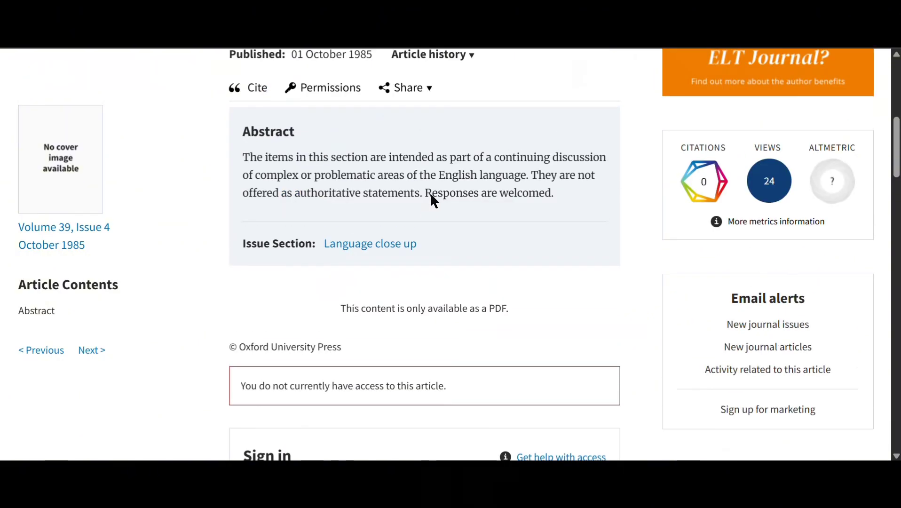
{"action": "scroll", "coordinate": [488, 237], "scroll_direction": "up", "scroll_amount": 2}
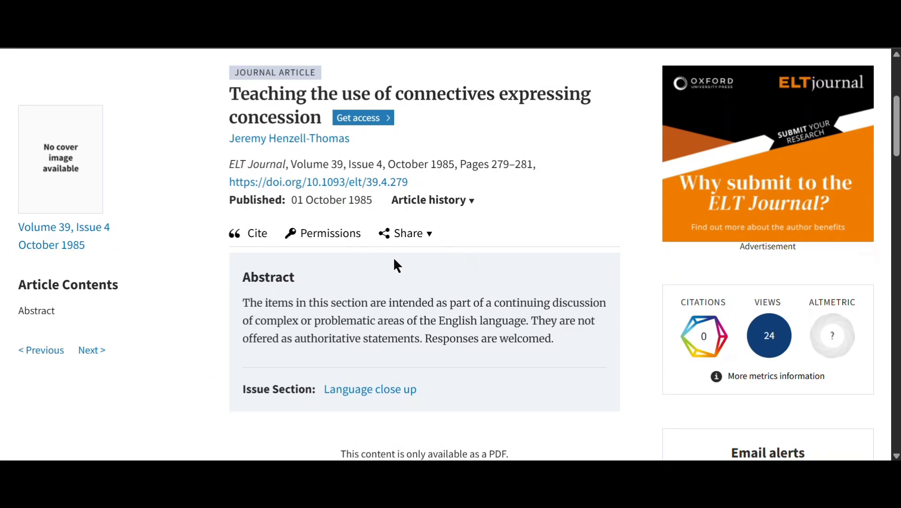
{"action": "scroll", "coordinate": [423, 282], "scroll_direction": "up", "scroll_amount": 5}
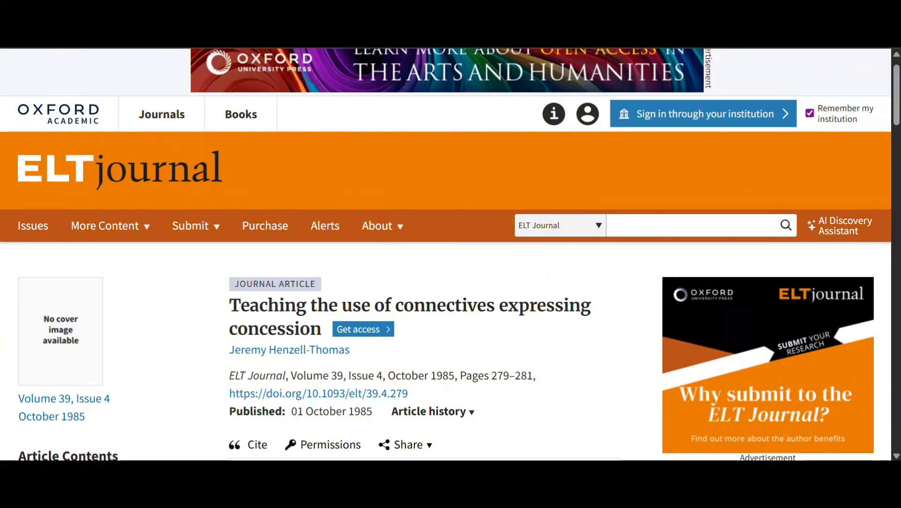
{"action": "key", "text": "ctrl+w"}
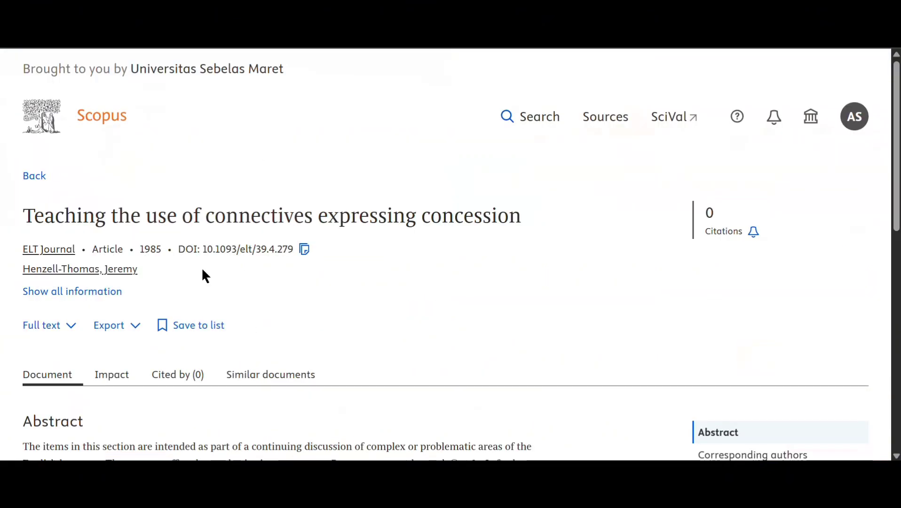
- Show documents similar to the connectives article from its record page
{"action": "scroll", "coordinate": [222, 273], "scroll_direction": "down", "scroll_amount": 5}
{"action": "scroll", "coordinate": [222, 278], "scroll_direction": "up", "scroll_amount": 5}
{"action": "left_click", "coordinate": [271, 375]}
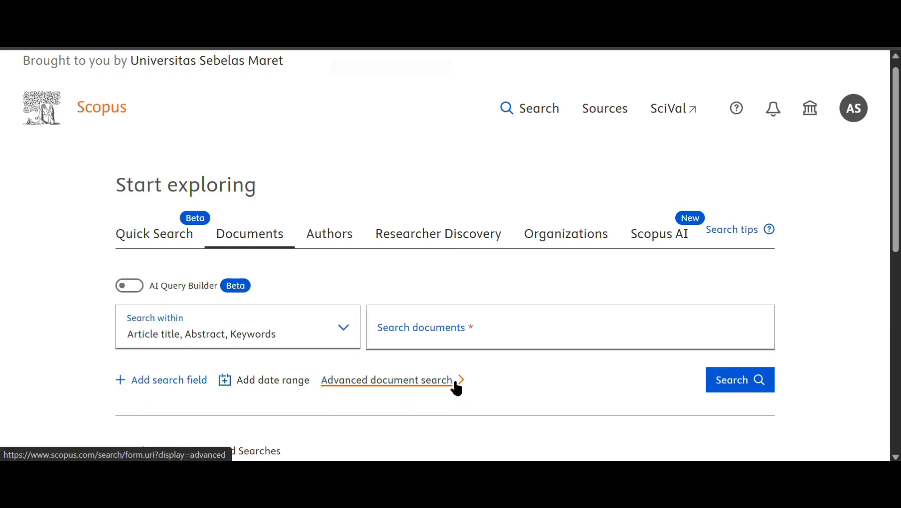
- Search within Article title for 'Management'
{"action": "left_click", "coordinate": [315, 333]}
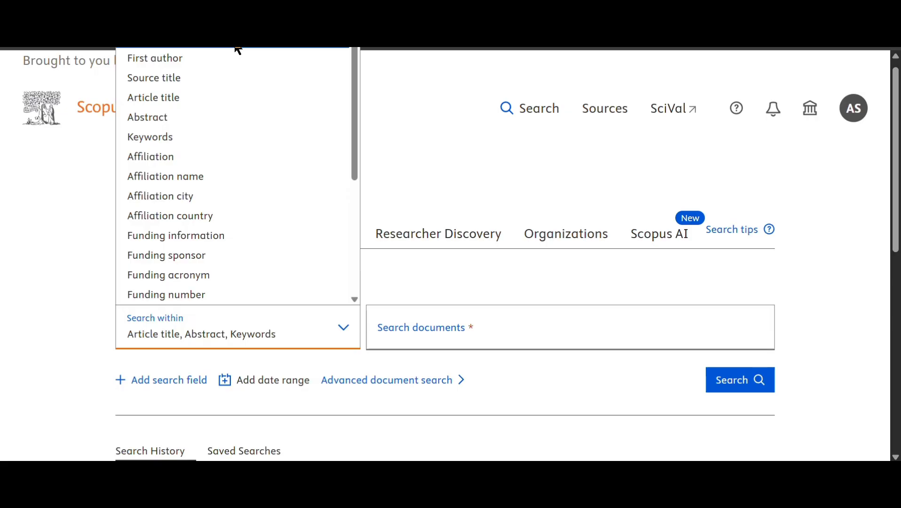
{"action": "left_click", "coordinate": [206, 103]}
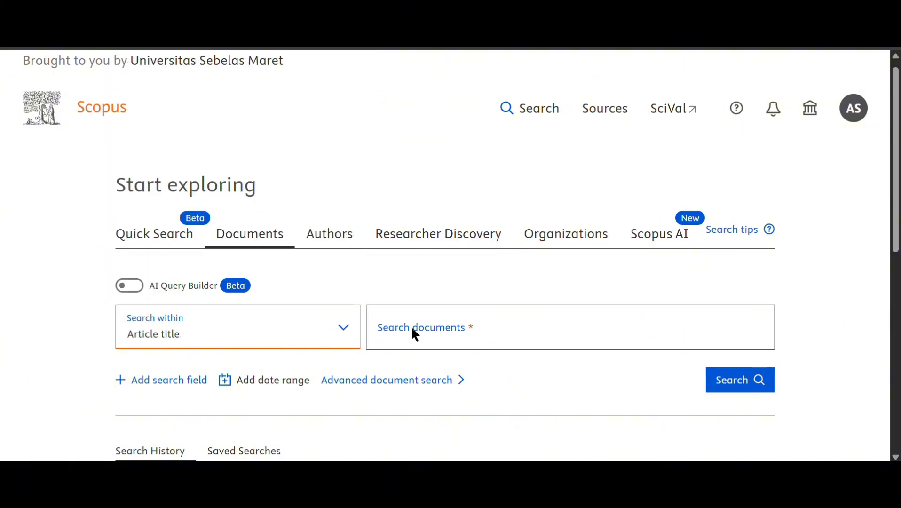
{"action": "left_click", "coordinate": [412, 329]}
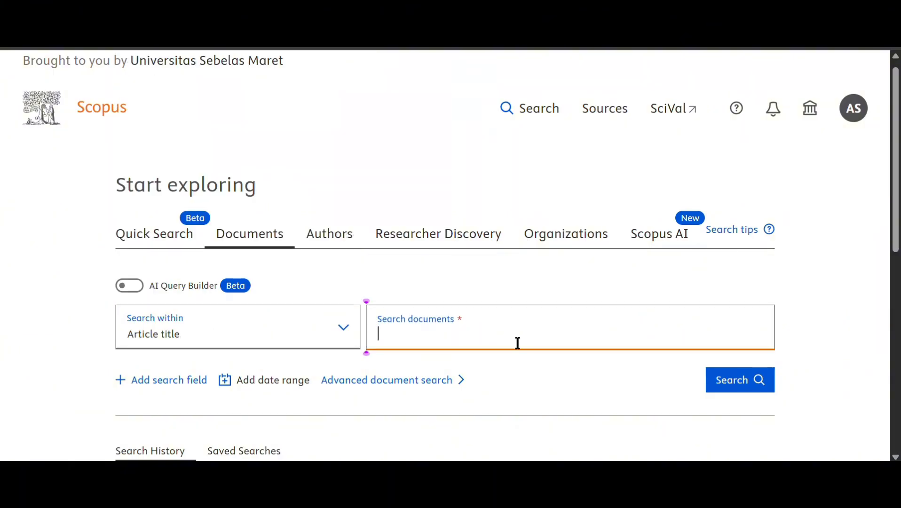
{"action": "type", "text": "Management"}
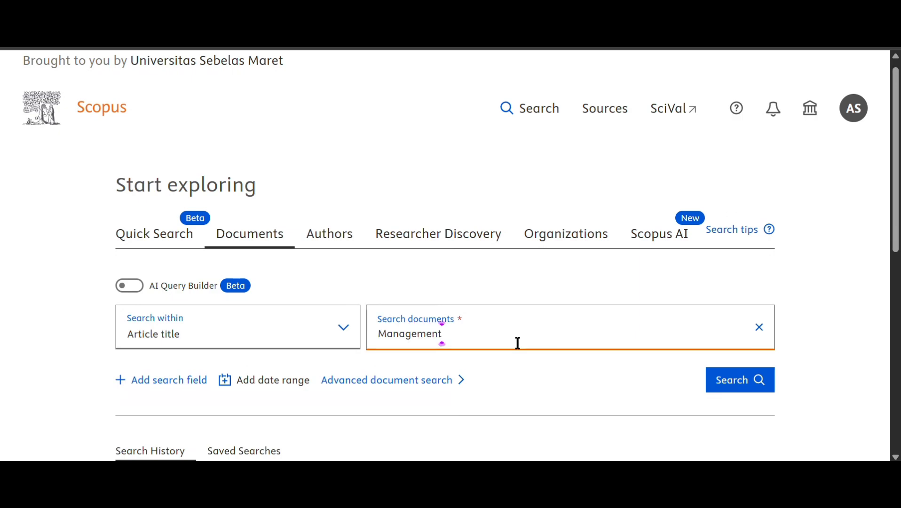
- Add a publication date range from 2015 to Present
{"action": "left_click", "coordinate": [257, 385]}
{"action": "scroll", "coordinate": [455, 397], "scroll_direction": "down", "scroll_amount": 2}
{"action": "left_click", "coordinate": [432, 341]}
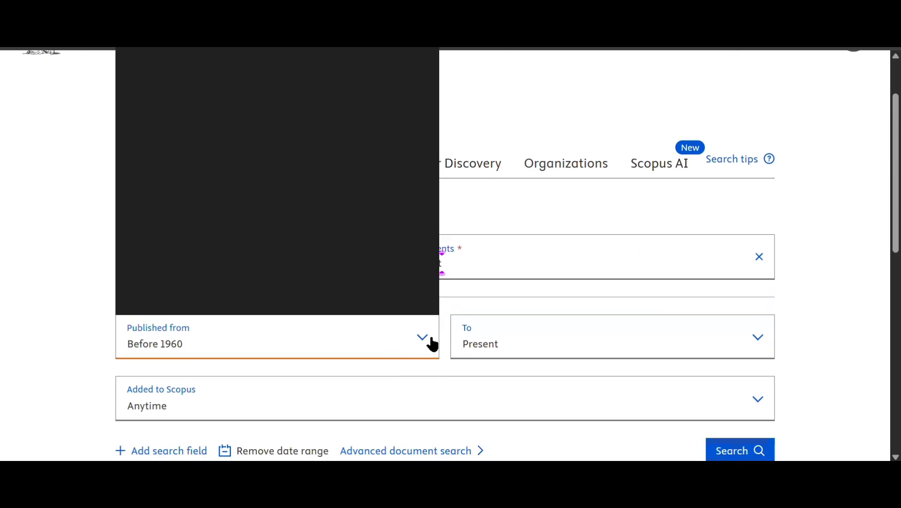
{"action": "scroll", "coordinate": [252, 203], "scroll_direction": "up", "scroll_amount": 15}
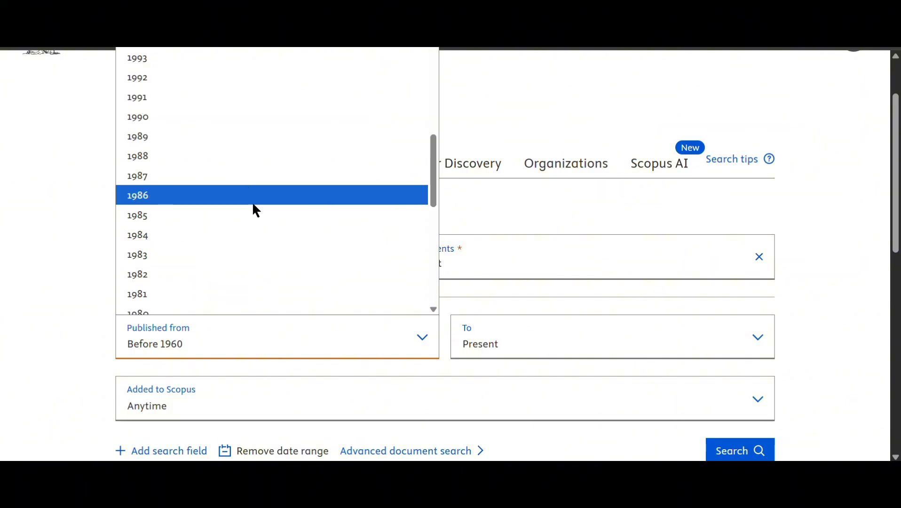
{"action": "scroll", "coordinate": [256, 207], "scroll_direction": "down", "scroll_amount": 3}
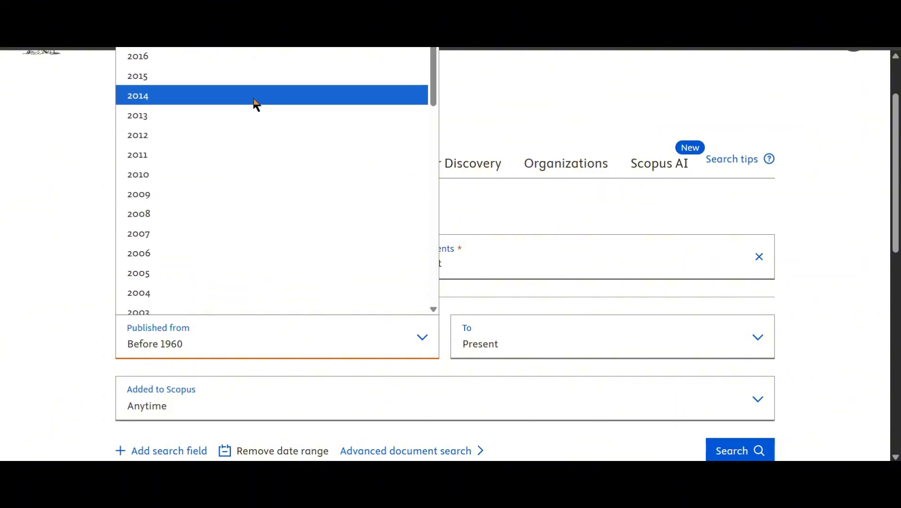
{"action": "left_click", "coordinate": [256, 81]}
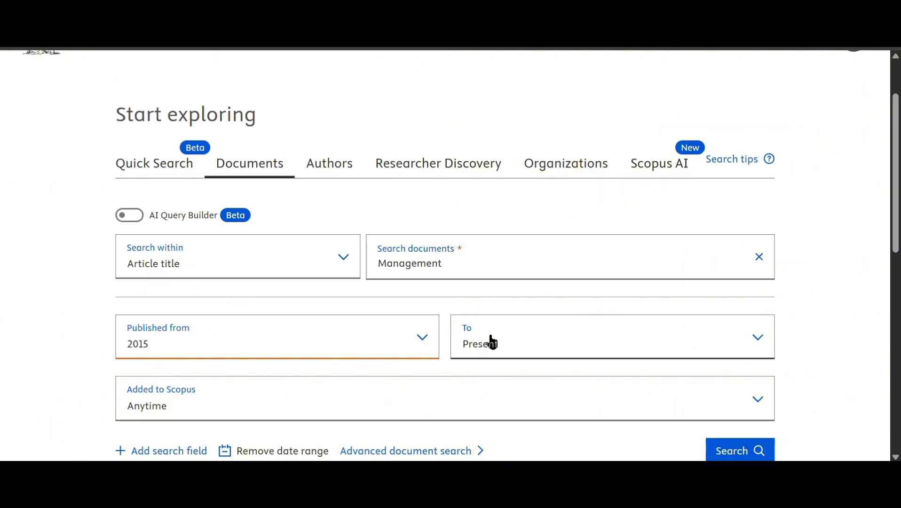
{"action": "left_click", "coordinate": [616, 348]}
{"action": "left_click", "coordinate": [519, 67]}
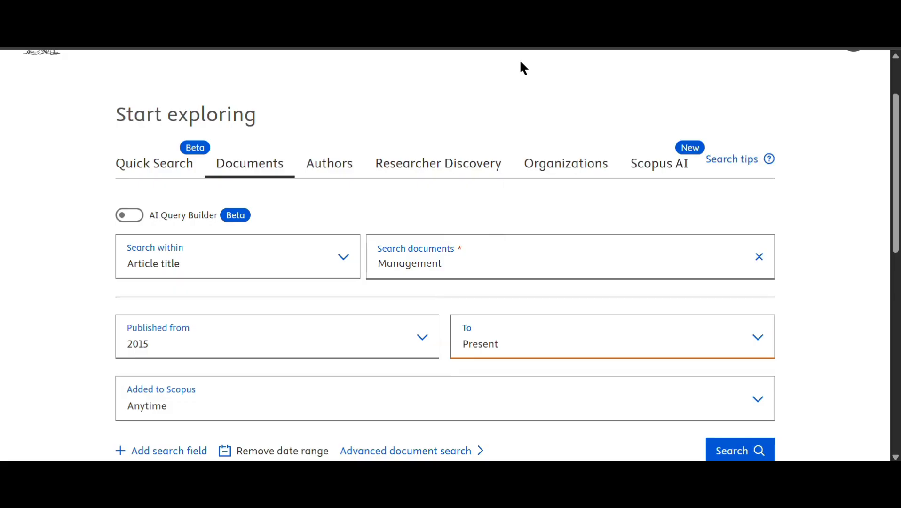
{"action": "left_click", "coordinate": [608, 351]}
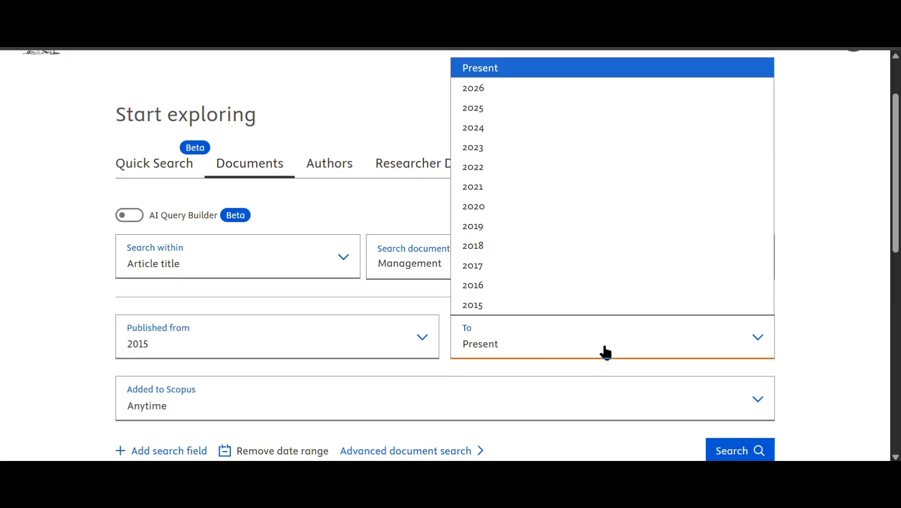
{"action": "left_click", "coordinate": [537, 71]}
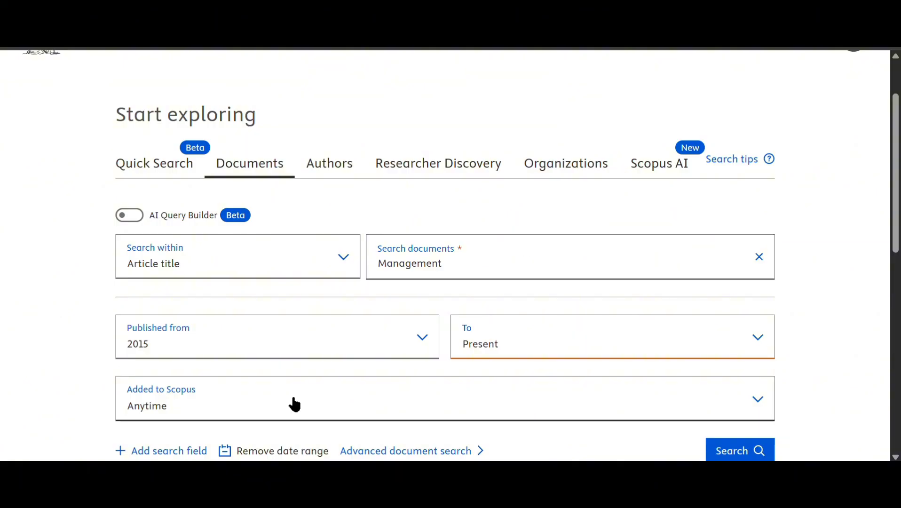
{"action": "scroll", "coordinate": [369, 372], "scroll_direction": "down", "scroll_amount": 2}
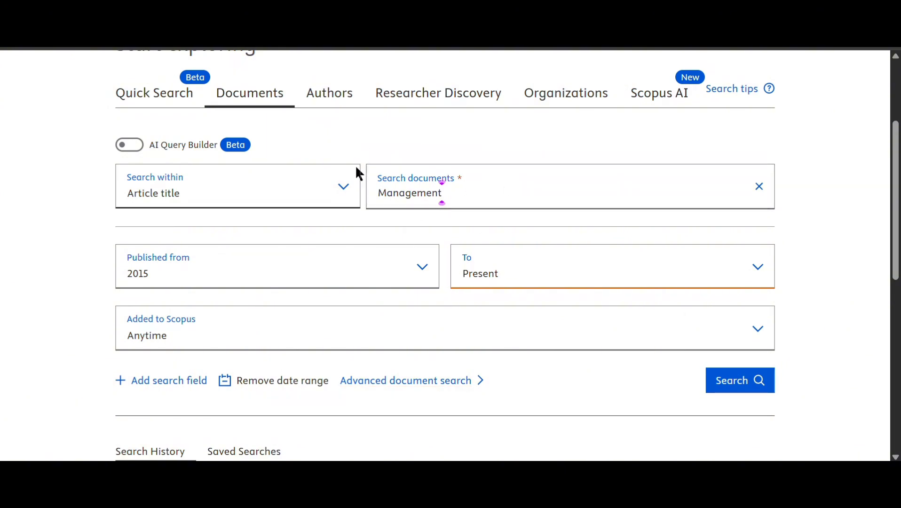
- Run the search and open the motorcycle food delivery workers' health management article as a PDF
{"action": "left_click", "coordinate": [732, 382]}
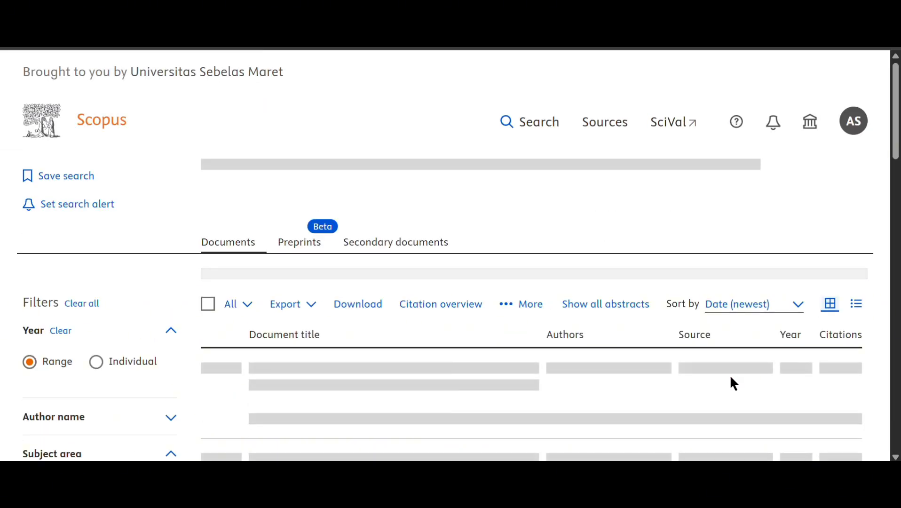
{"action": "scroll", "coordinate": [405, 268], "scroll_direction": "down", "scroll_amount": 1}
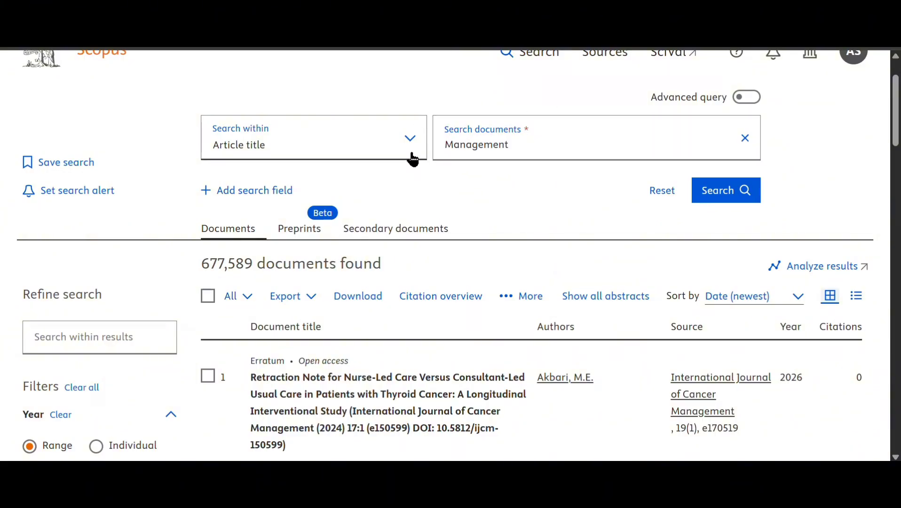
{"action": "scroll", "coordinate": [481, 335], "scroll_direction": "down", "scroll_amount": 3}
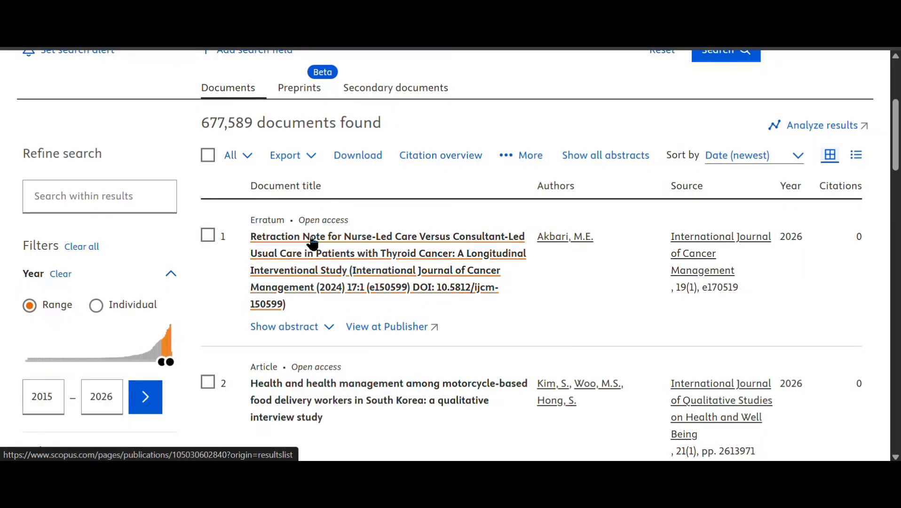
{"action": "scroll", "coordinate": [360, 298], "scroll_direction": "down", "scroll_amount": 2}
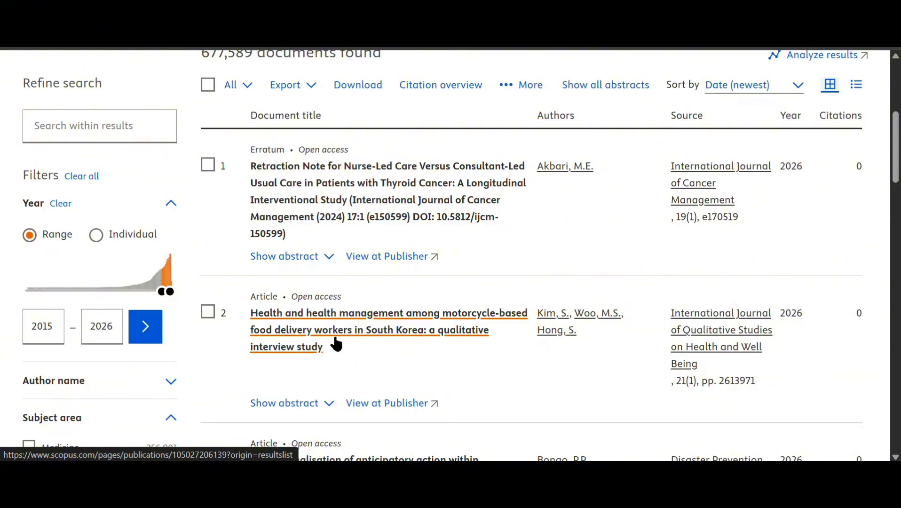
{"action": "scroll", "coordinate": [329, 325], "scroll_direction": "down", "scroll_amount": 2}
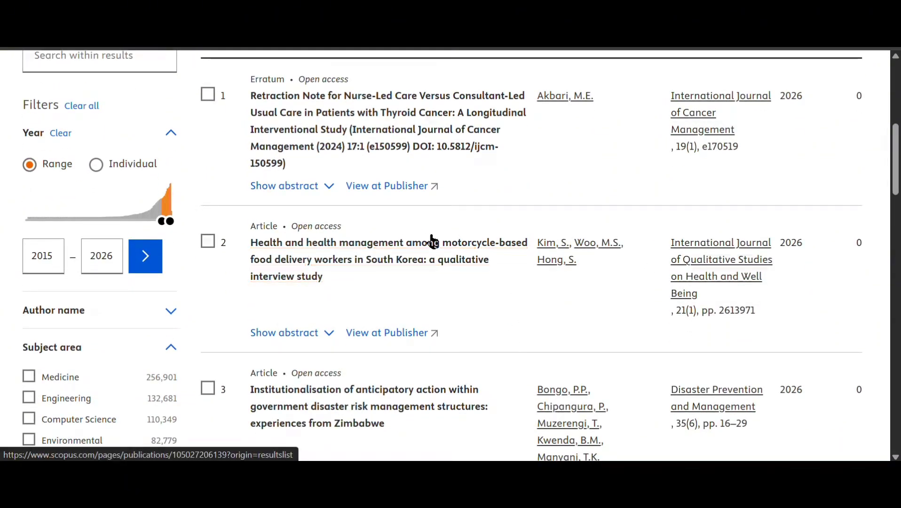
{"action": "scroll", "coordinate": [378, 338], "scroll_direction": "down", "scroll_amount": 2}
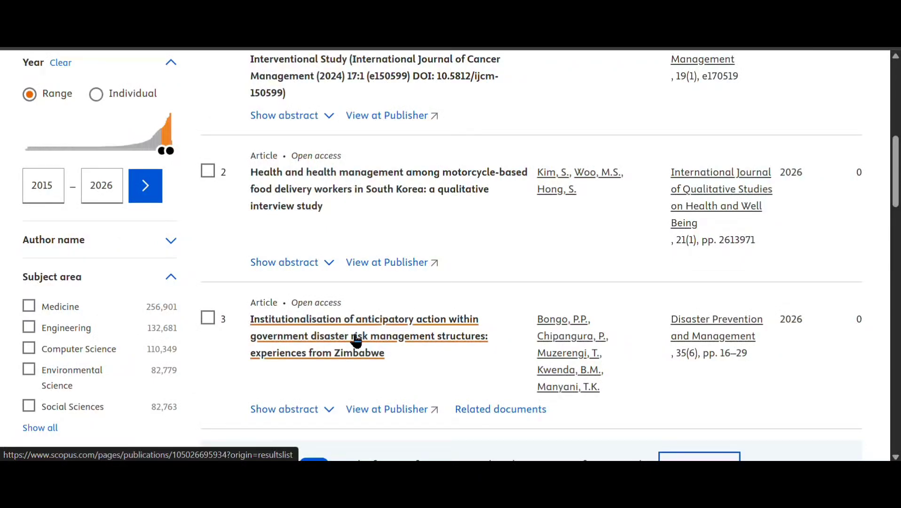
{"action": "left_click", "coordinate": [295, 193]}
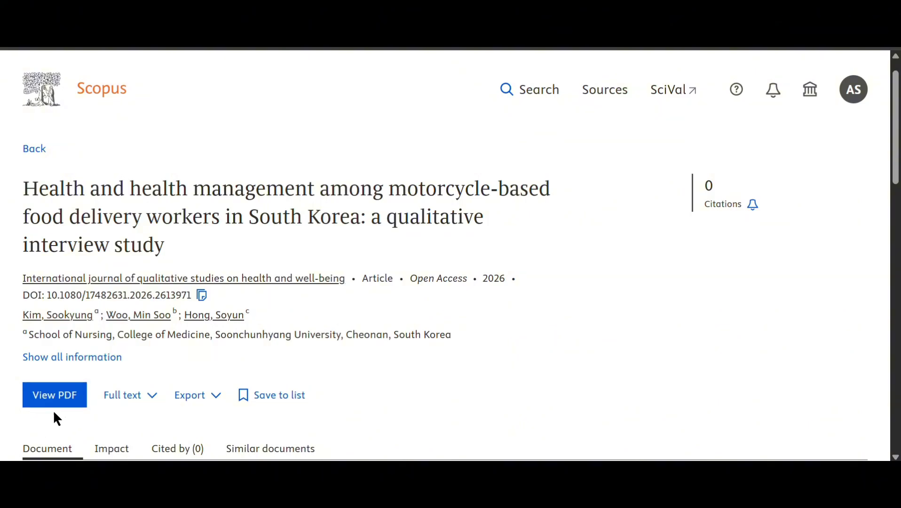
{"action": "left_click", "coordinate": [60, 396]}
{"action": "left_click", "coordinate": [65, 397]}
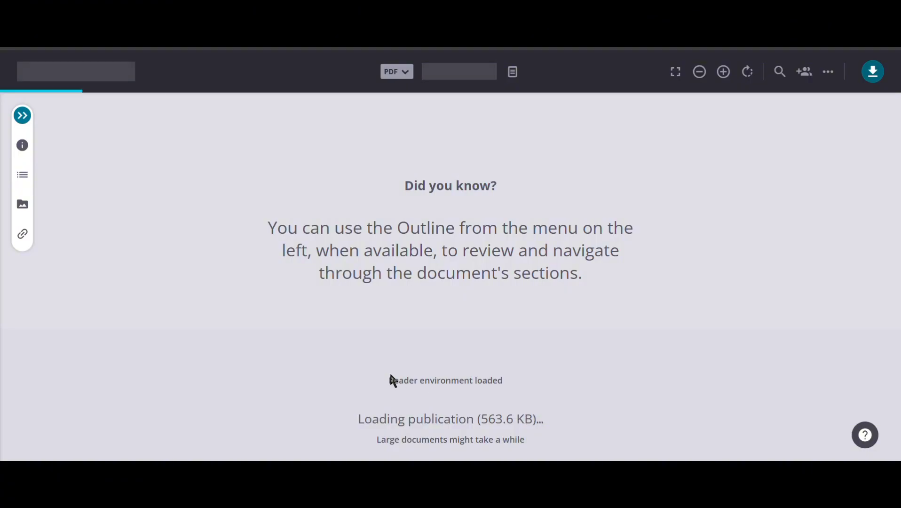
{"action": "scroll", "coordinate": [522, 238], "scroll_direction": "down", "scroll_amount": 20}
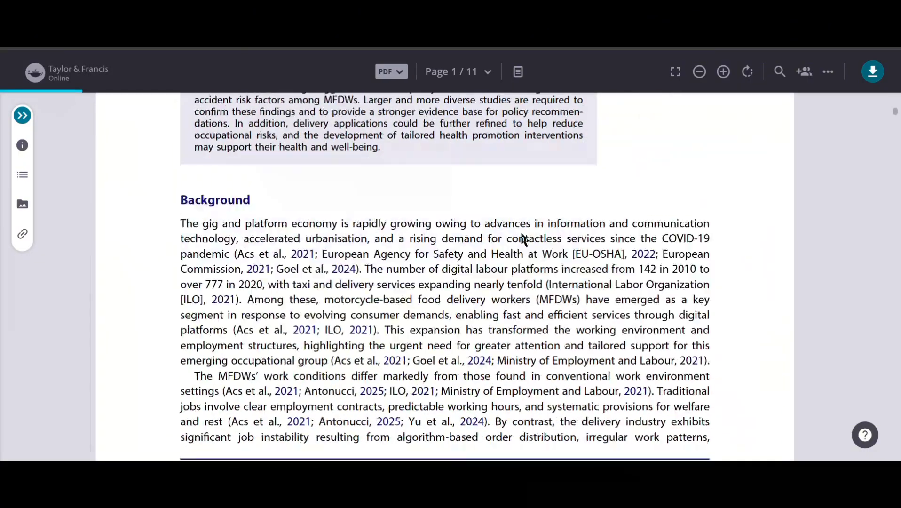
{"action": "left_click_drag", "start_coordinate": [896, 170], "coordinate": [896, 454]}
{"action": "scroll", "coordinate": [424, 262], "scroll_direction": "up", "scroll_amount": 20}
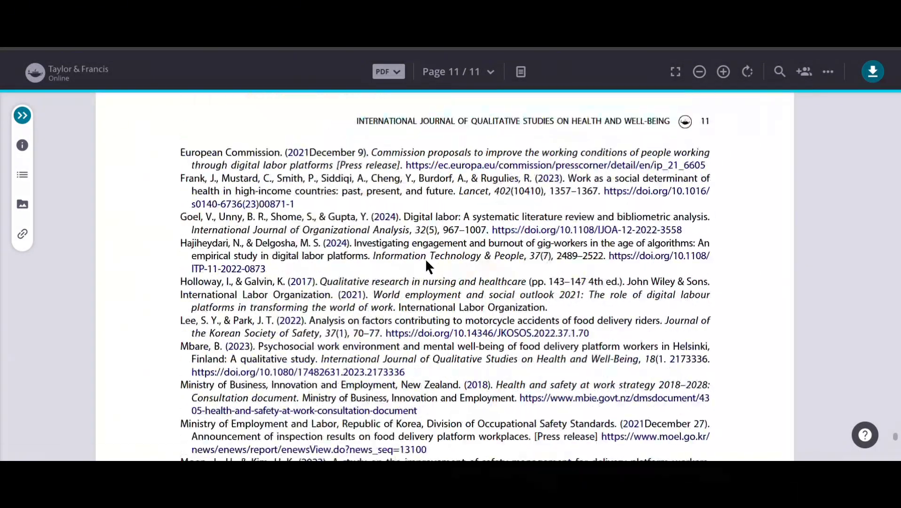
{"action": "scroll", "coordinate": [396, 236], "scroll_direction": "up", "scroll_amount": 6}
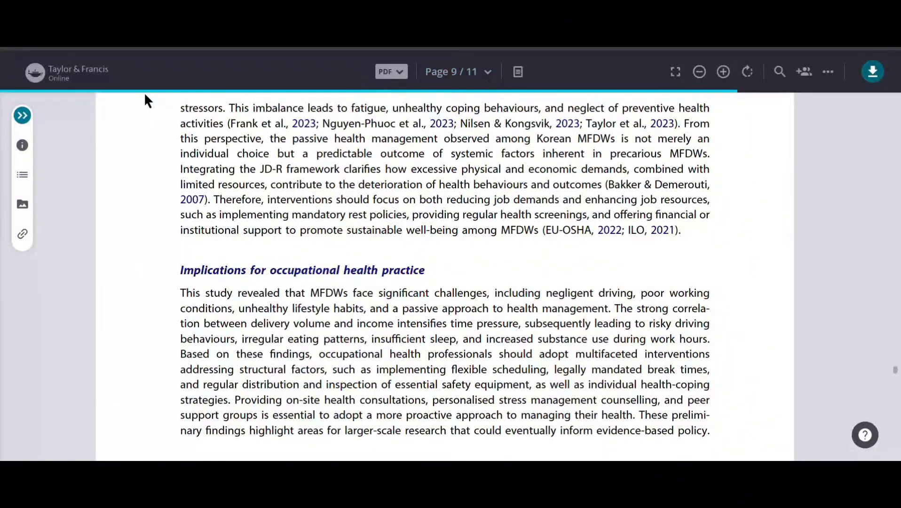
{"action": "key", "text": "ctrl+w"}
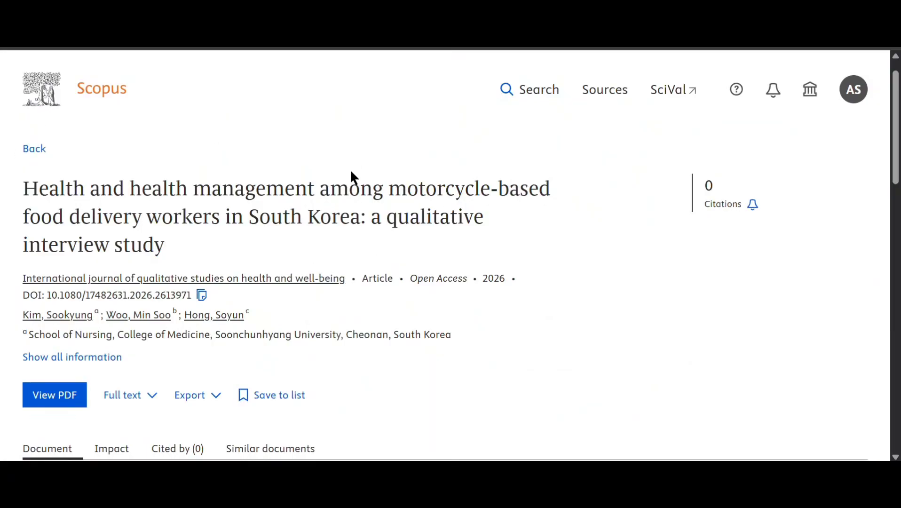
- Return to the results and open result 9, 'Integration matters' on environmental management control systems
{"action": "key", "text": "alt+Left"}
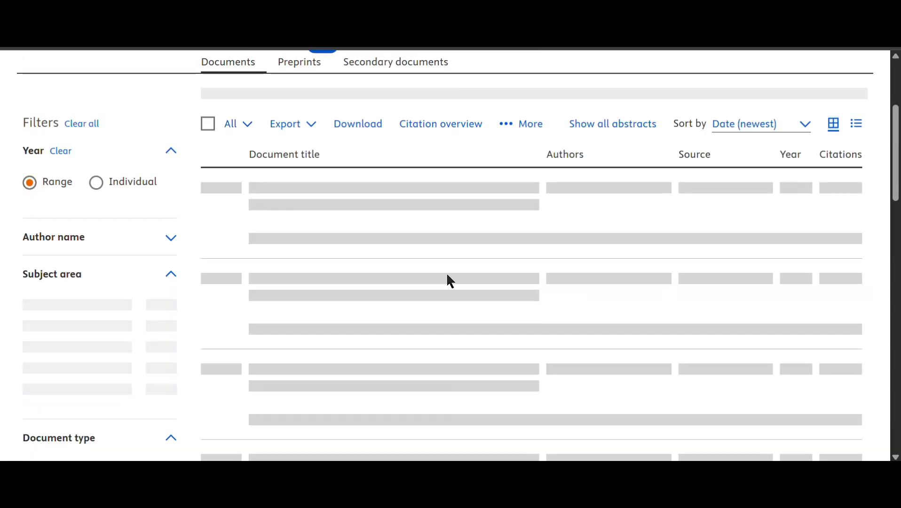
{"action": "scroll", "coordinate": [207, 201], "scroll_direction": "down", "scroll_amount": 7}
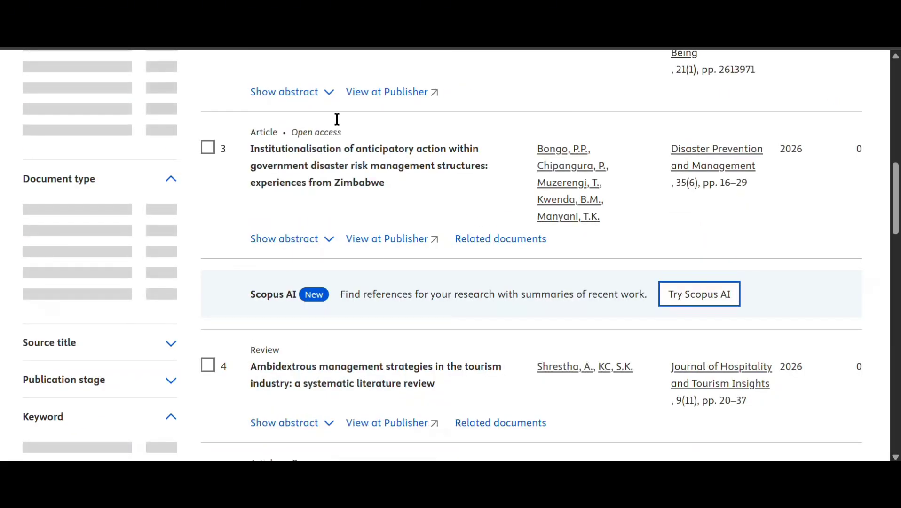
{"action": "scroll", "coordinate": [252, 132], "scroll_direction": "down", "scroll_amount": 2}
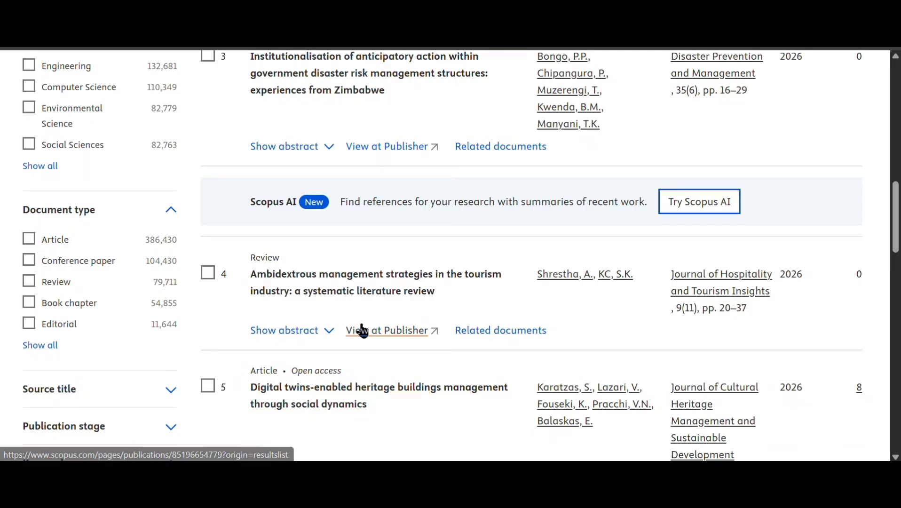
{"action": "scroll", "coordinate": [360, 328], "scroll_direction": "down", "scroll_amount": 2}
{"action": "scroll", "coordinate": [362, 329], "scroll_direction": "up", "scroll_amount": 10}
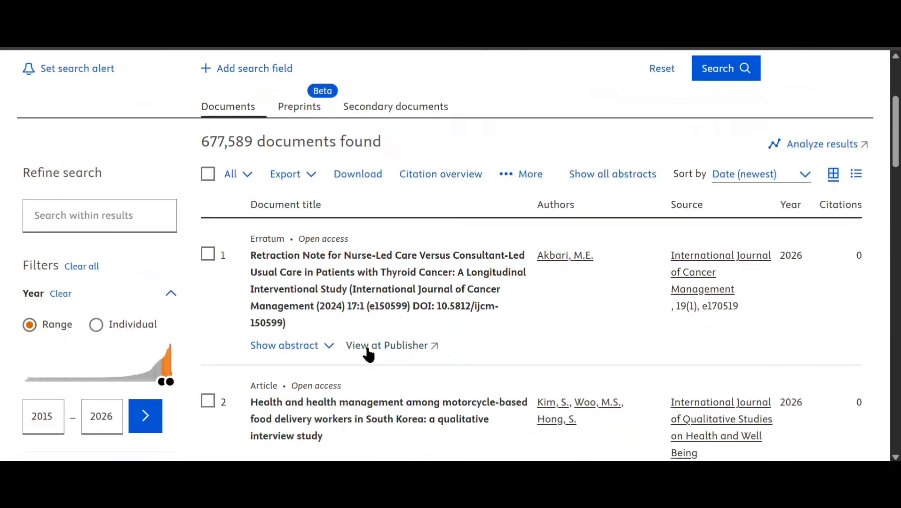
{"action": "scroll", "coordinate": [370, 329], "scroll_direction": "down", "scroll_amount": 15}
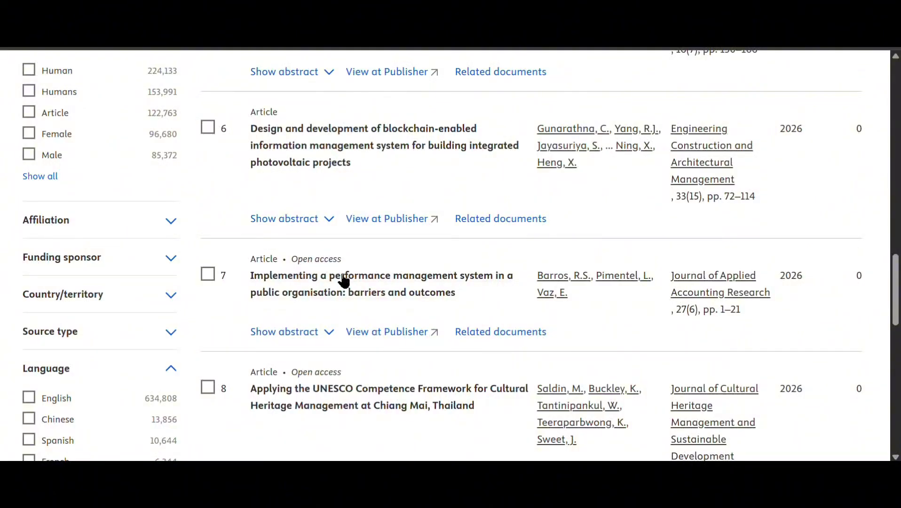
{"action": "scroll", "coordinate": [344, 282], "scroll_direction": "down", "scroll_amount": 6}
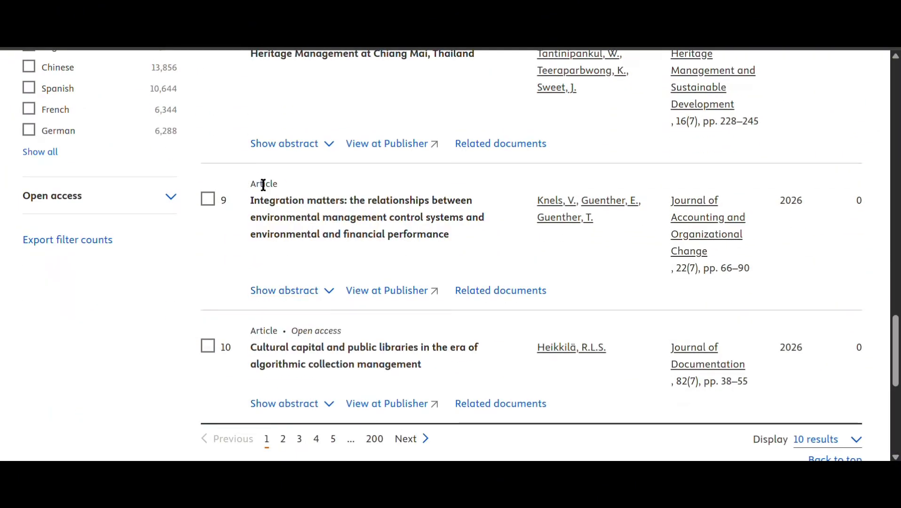
{"action": "left_click", "coordinate": [280, 219]}
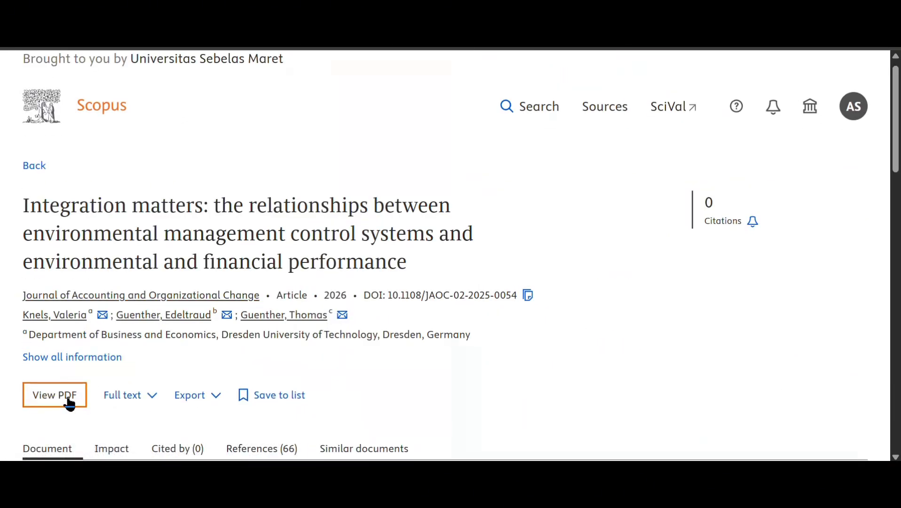
{"action": "left_click", "coordinate": [74, 395]}
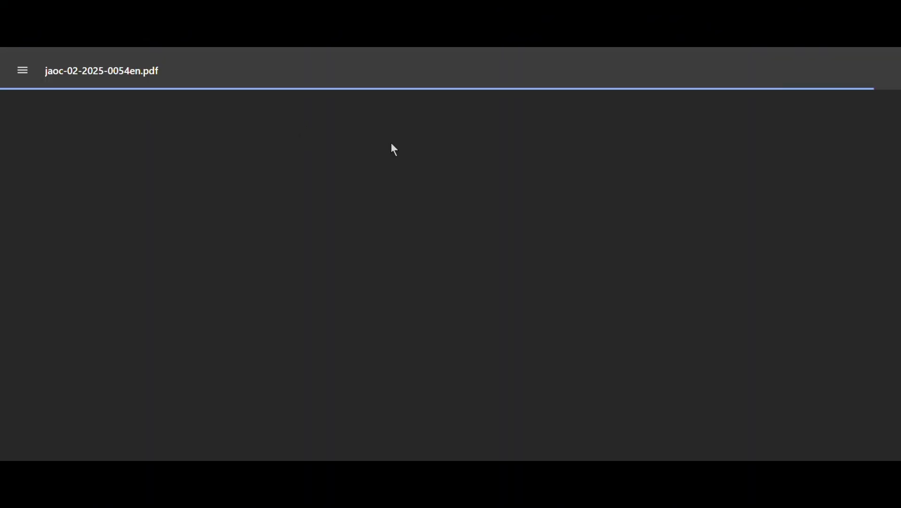
{"action": "scroll", "coordinate": [509, 188], "scroll_direction": "down", "scroll_amount": 15}
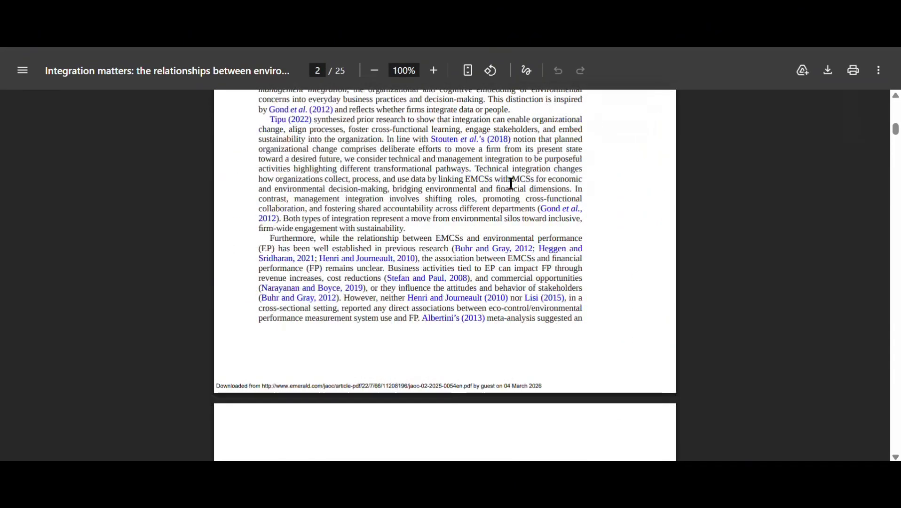
{"action": "scroll", "coordinate": [511, 184], "scroll_direction": "down", "scroll_amount": 20}
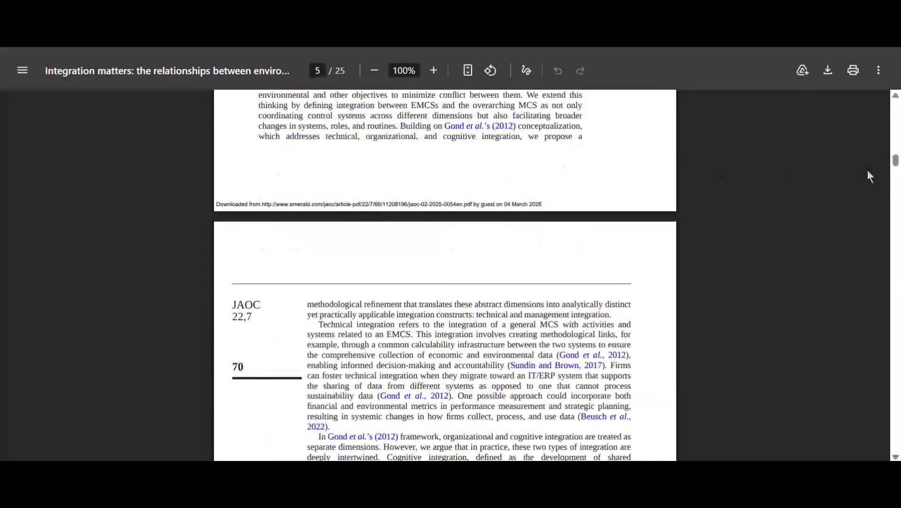
{"action": "left_click_drag", "start_coordinate": [897, 163], "coordinate": [896, 438]}
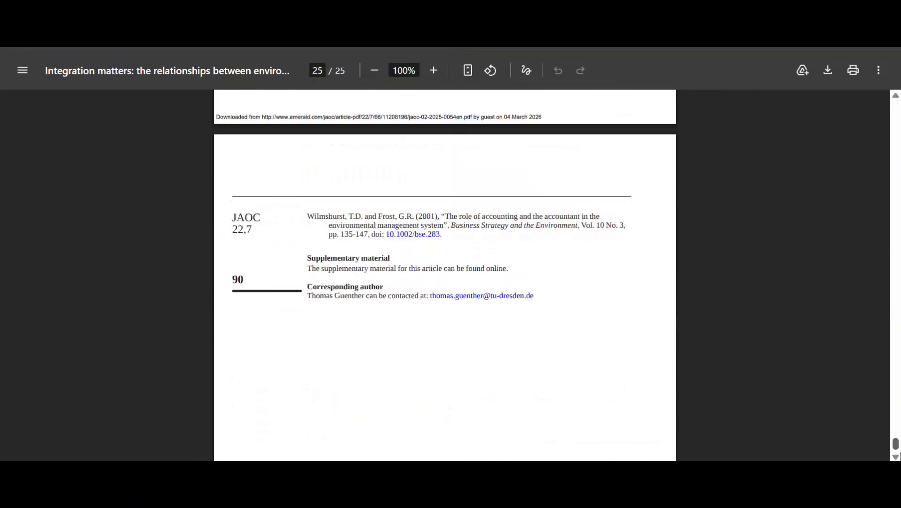
{"action": "key", "text": "ctrl+w"}
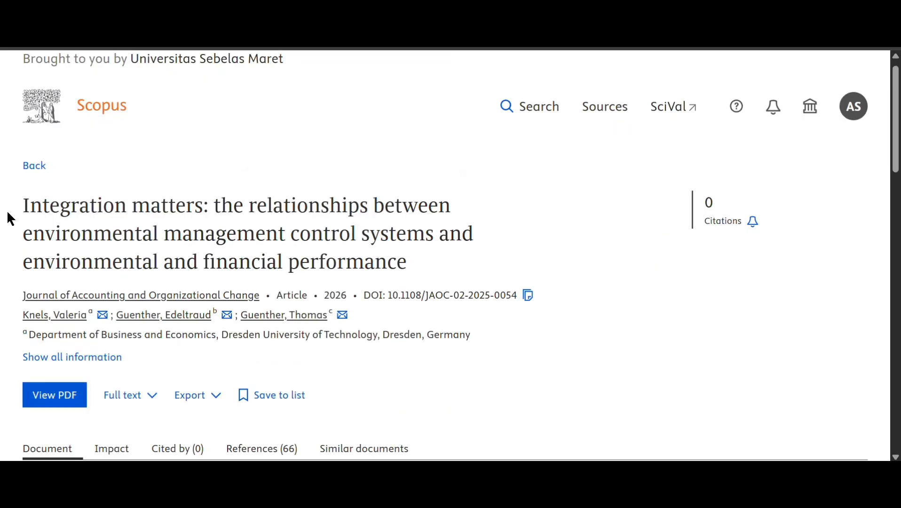
- Go back to the Management search results and scroll up to the search form
{"action": "key", "text": "alt+Left"}
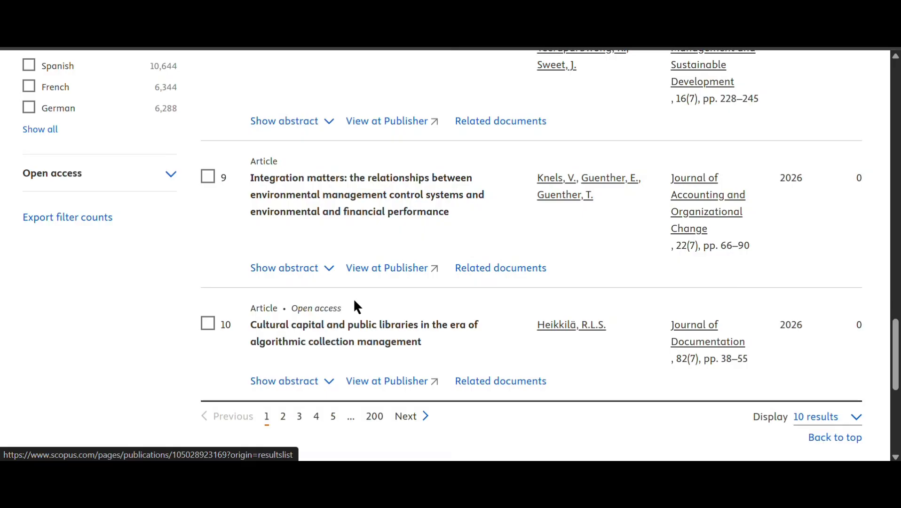
{"action": "scroll", "coordinate": [353, 298], "scroll_direction": "up", "scroll_amount": 20}
{"action": "scroll", "coordinate": [356, 307], "scroll_direction": "up", "scroll_amount": 6}
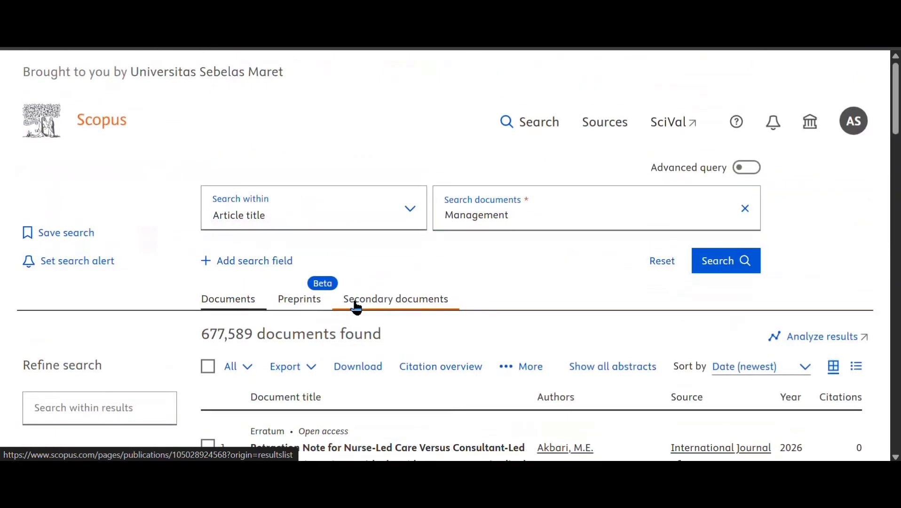
- Rerun the Management search within Keywords, returning 1,646,200 documents, and skim the results
{"action": "left_click", "coordinate": [306, 217]}
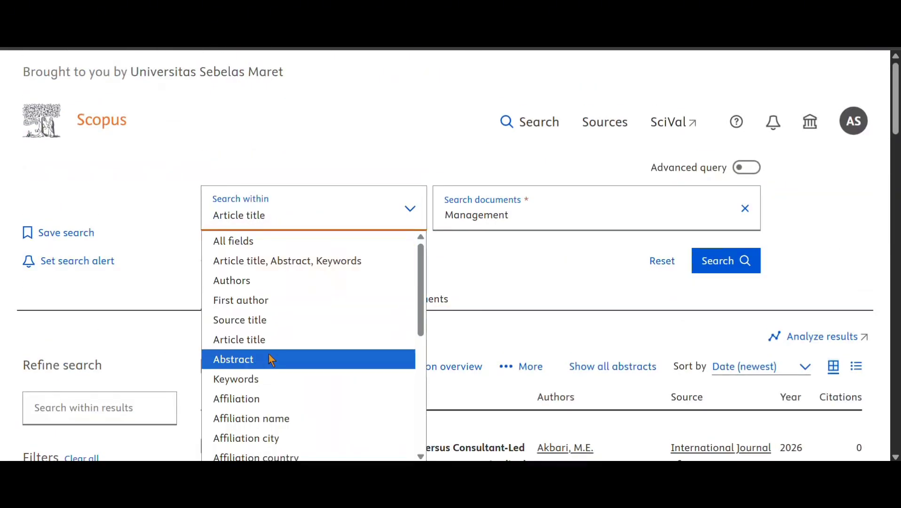
{"action": "scroll", "coordinate": [267, 366], "scroll_direction": "down", "scroll_amount": 3}
{"action": "left_click", "coordinate": [265, 244]}
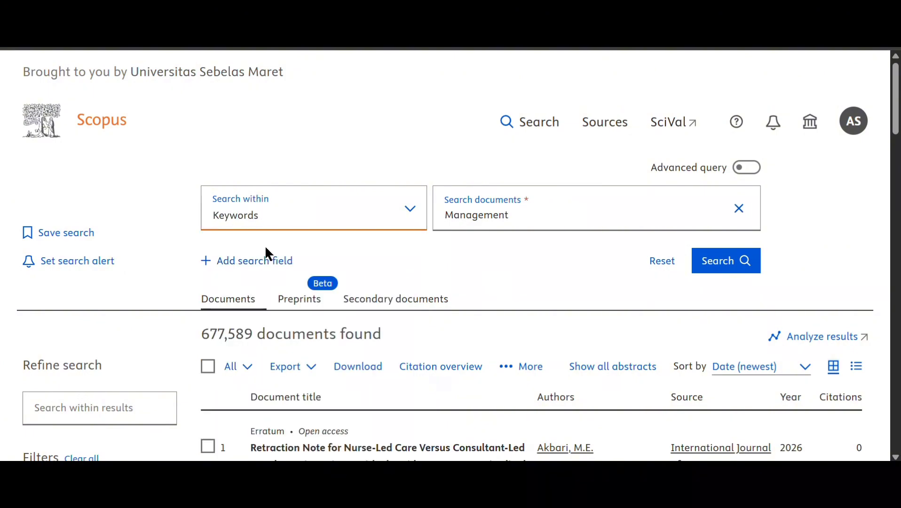
{"action": "left_click", "coordinate": [723, 257]}
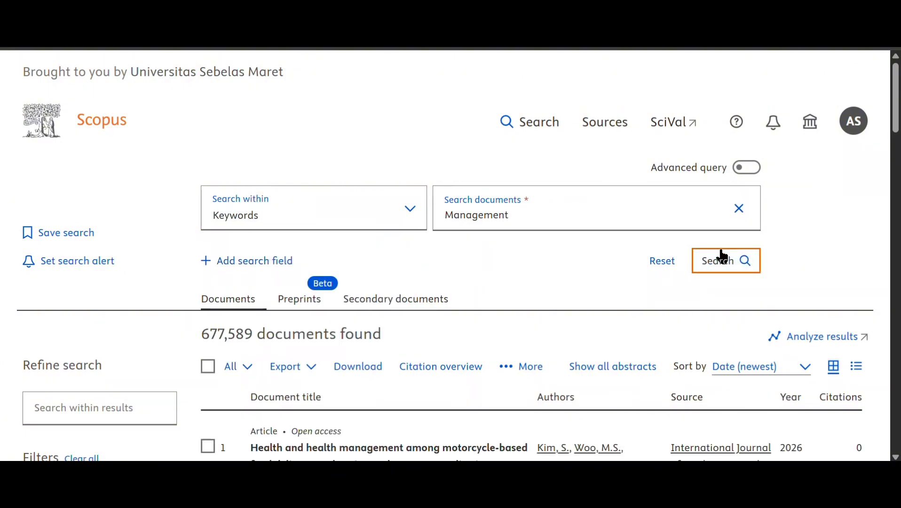
{"action": "scroll", "coordinate": [497, 372], "scroll_direction": "down", "scroll_amount": 3}
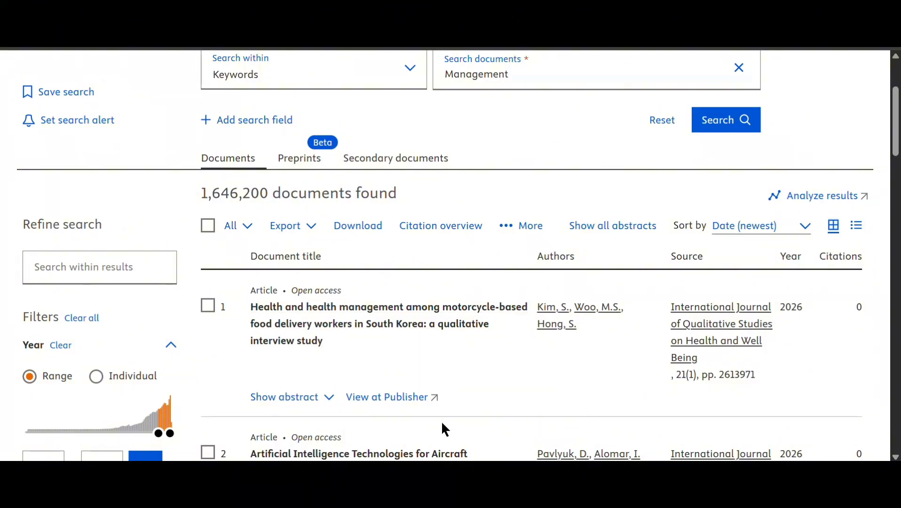
{"action": "scroll", "coordinate": [370, 353], "scroll_direction": "down", "scroll_amount": 2}
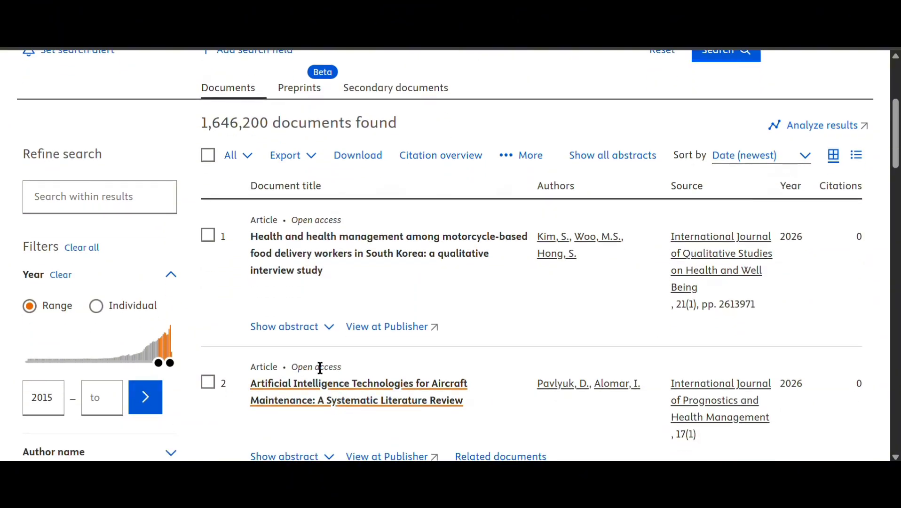
{"action": "scroll", "coordinate": [390, 388], "scroll_direction": "down", "scroll_amount": 5}
{"action": "scroll", "coordinate": [390, 388], "scroll_direction": "down", "scroll_amount": 10}
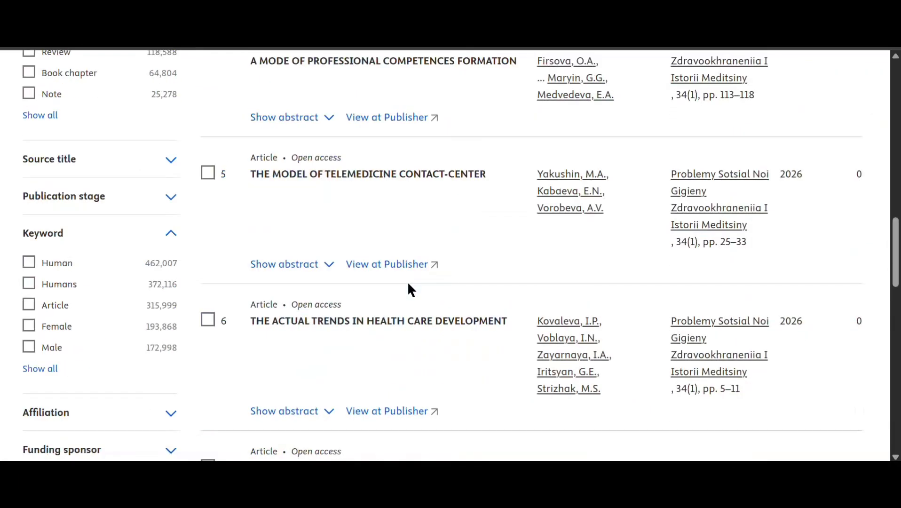
{"action": "scroll", "coordinate": [372, 240], "scroll_direction": "down", "scroll_amount": 3}
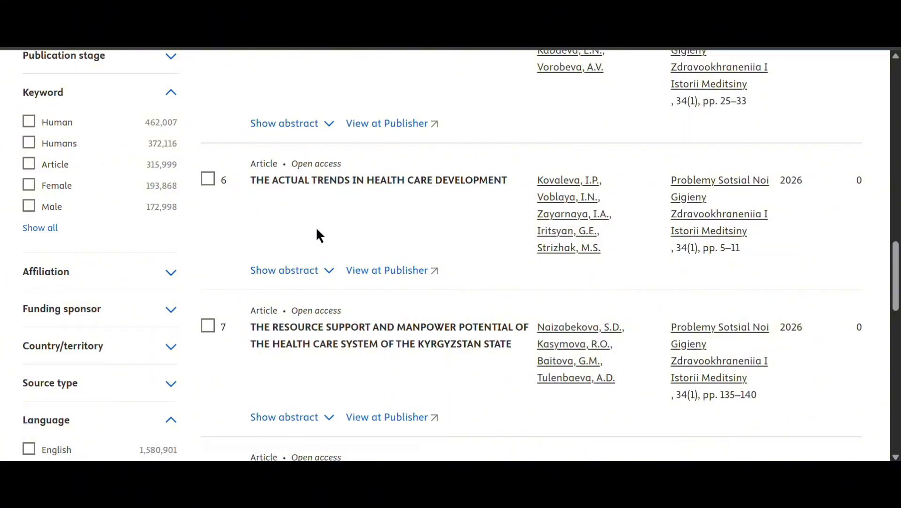
{"action": "scroll", "coordinate": [466, 242], "scroll_direction": "up", "scroll_amount": 10}
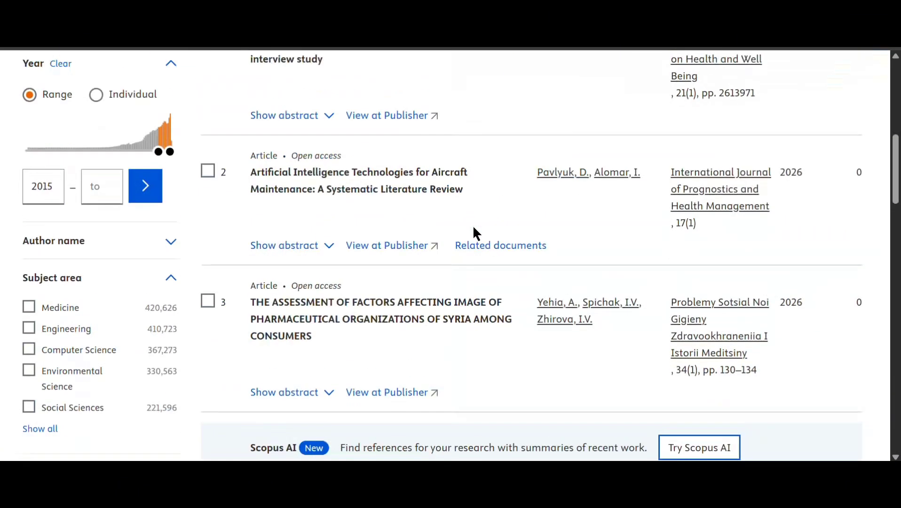
{"action": "scroll", "coordinate": [616, 198], "scroll_direction": "up", "scroll_amount": 8}
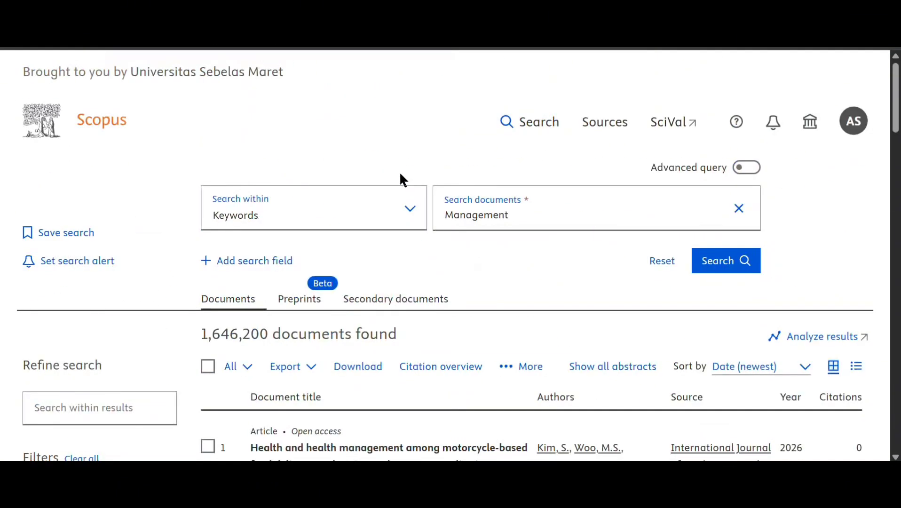
- Search the Language field for 'indonesia', which returns no documents
{"action": "left_click", "coordinate": [315, 214]}
{"action": "scroll", "coordinate": [301, 325], "scroll_direction": "down", "scroll_amount": 5}
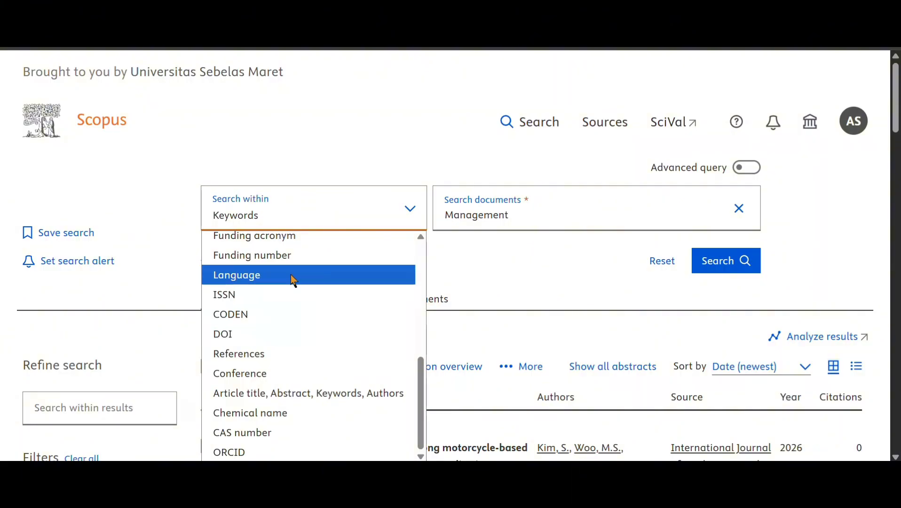
{"action": "scroll", "coordinate": [304, 413], "scroll_direction": "up", "scroll_amount": 3}
{"action": "left_click", "coordinate": [304, 413]}
{"action": "left_click", "coordinate": [553, 215]}
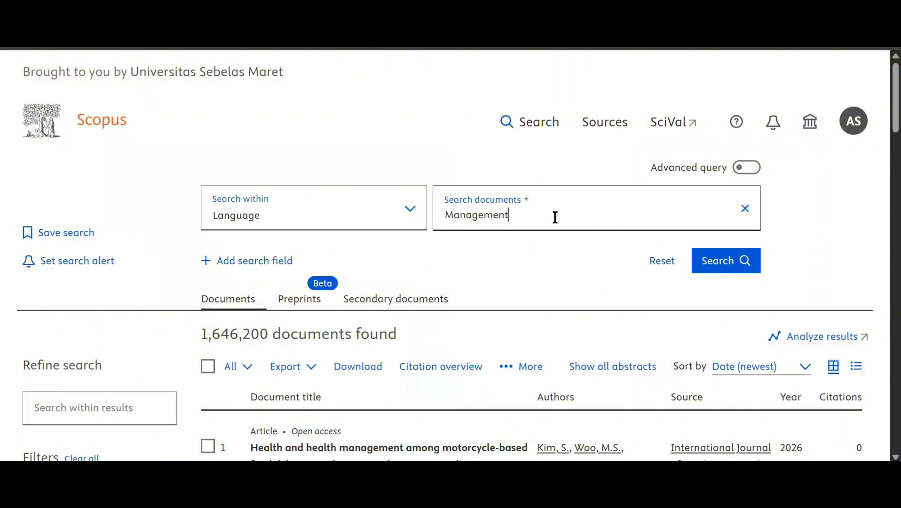
{"action": "key", "text": "ctrl+a"}
{"action": "key", "text": "BackSpace"}
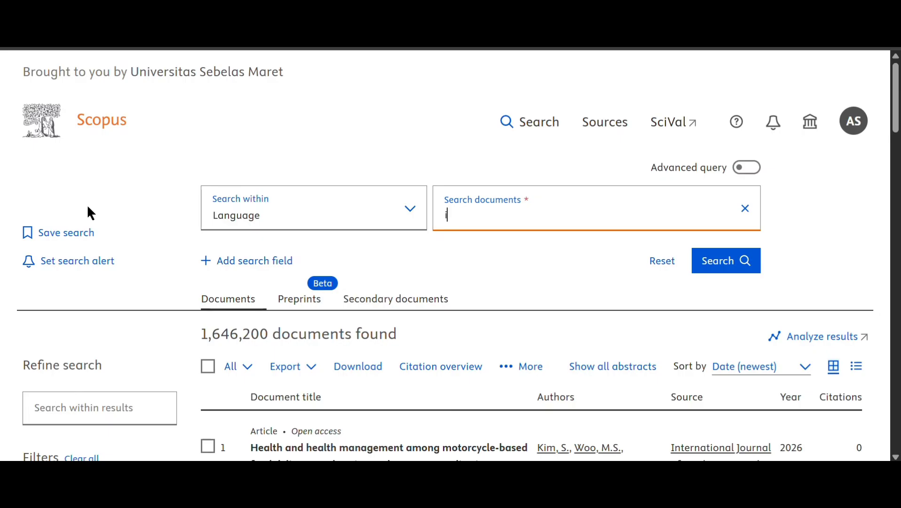
{"action": "type", "text": "indoe"}
{"action": "key", "text": "BackSpace"}
{"action": "type", "text": "nesia"}
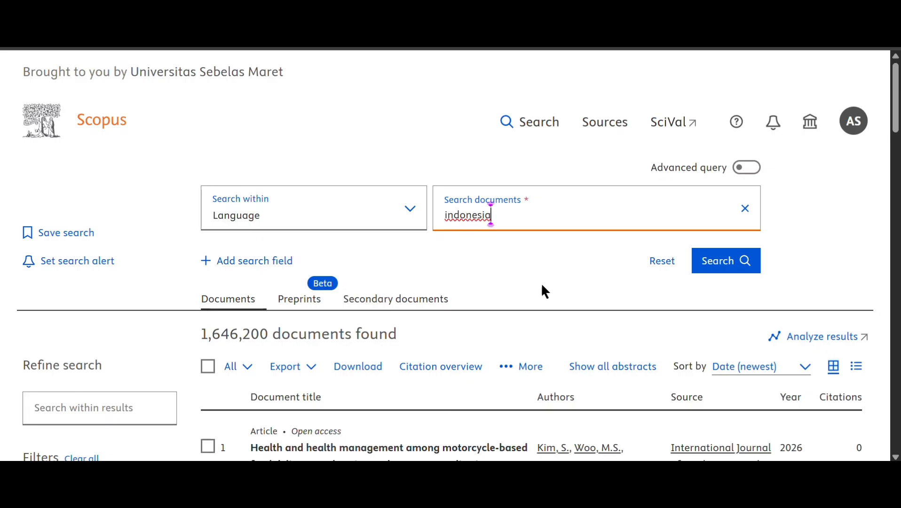
{"action": "left_click", "coordinate": [704, 256]}
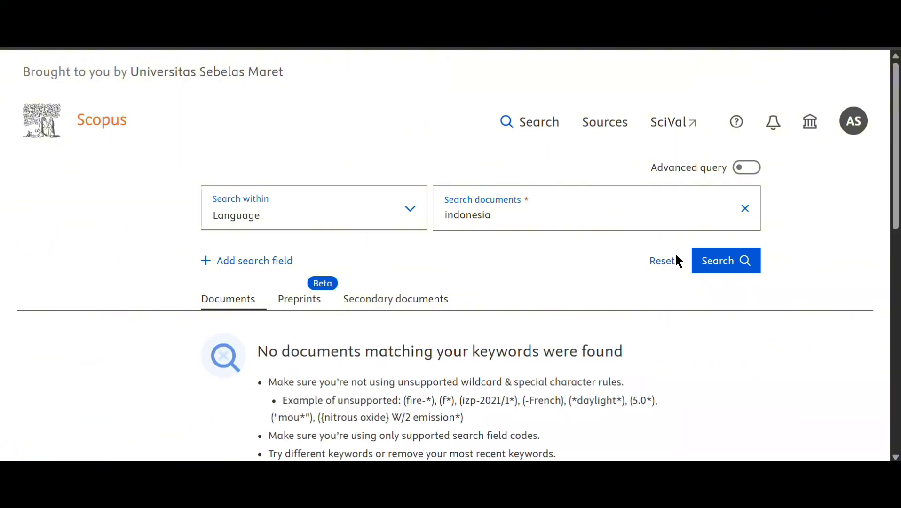
- Replace the term with 'english' to get 39,861,965 documents
{"action": "scroll", "coordinate": [512, 414], "scroll_direction": "down", "scroll_amount": 3}
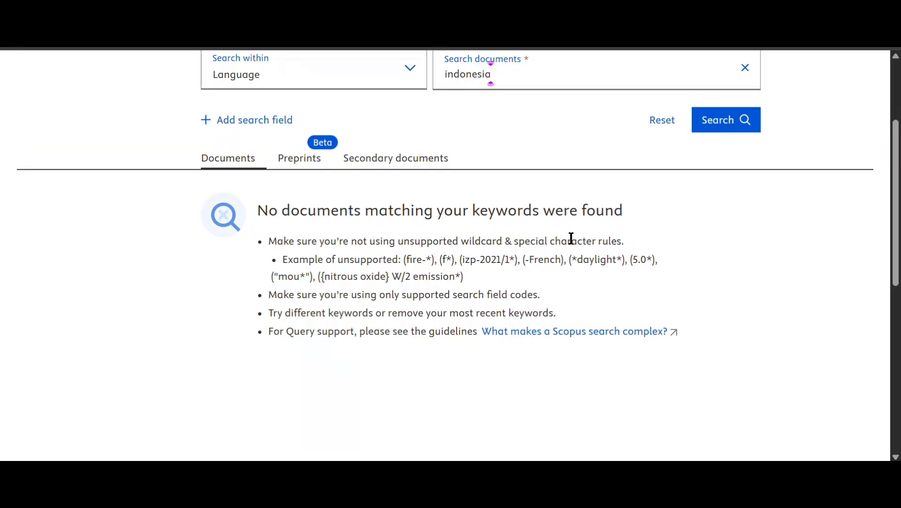
{"action": "scroll", "coordinate": [571, 238], "scroll_direction": "up", "scroll_amount": 2}
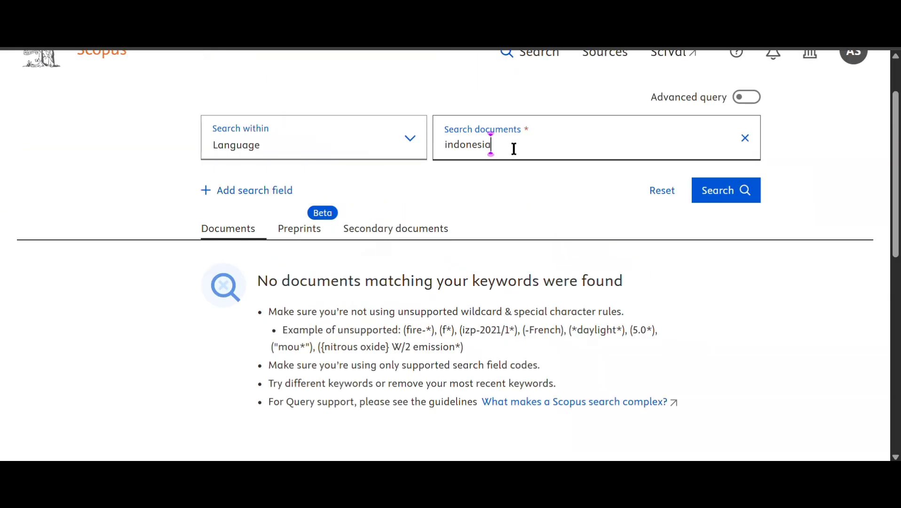
{"action": "left_click_drag", "start_coordinate": [513, 146], "coordinate": [370, 148]}
{"action": "key", "text": "BackSpace"}
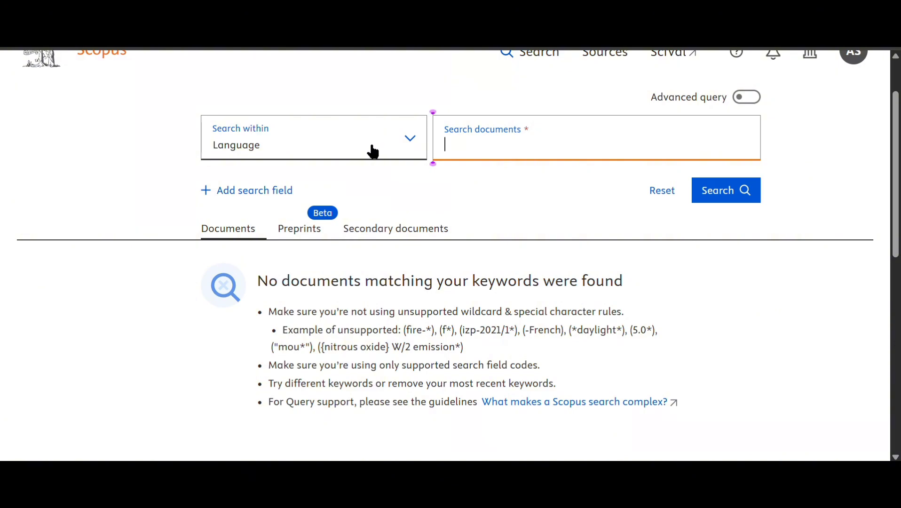
{"action": "type", "text": "english"}
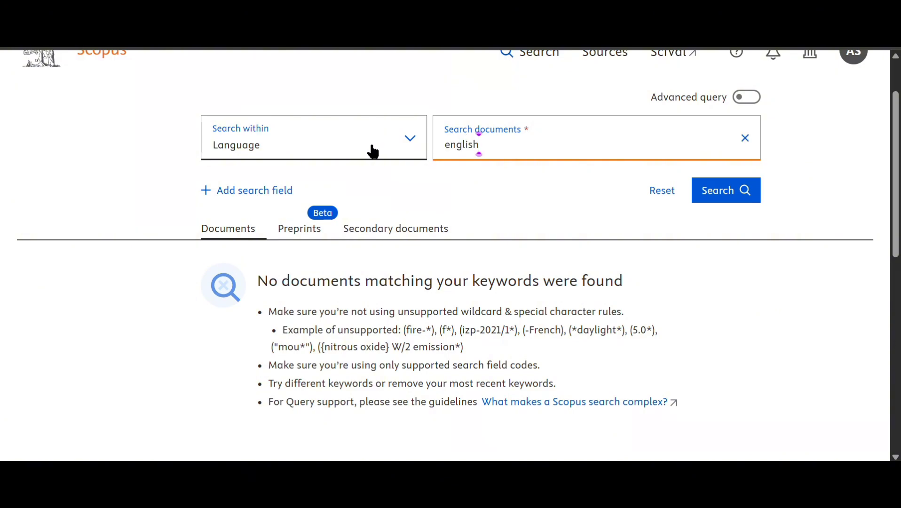
{"action": "key", "text": "Return"}
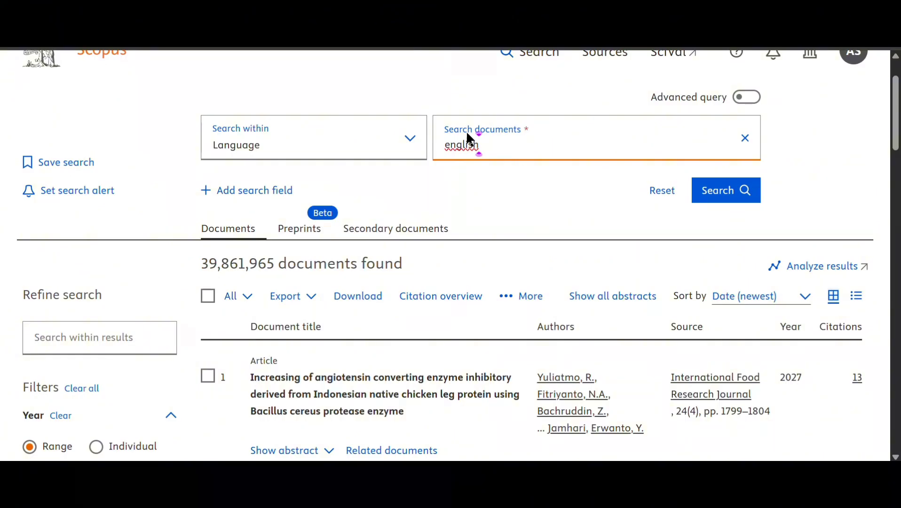
- Look through the search-field list and close it without changing the field
{"action": "left_click", "coordinate": [281, 130]}
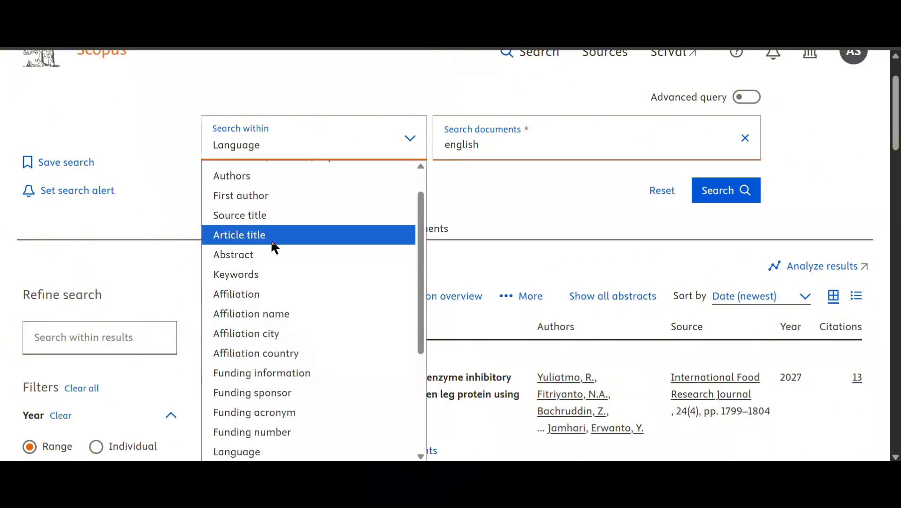
{"action": "scroll", "coordinate": [294, 292], "scroll_direction": "down", "scroll_amount": 3}
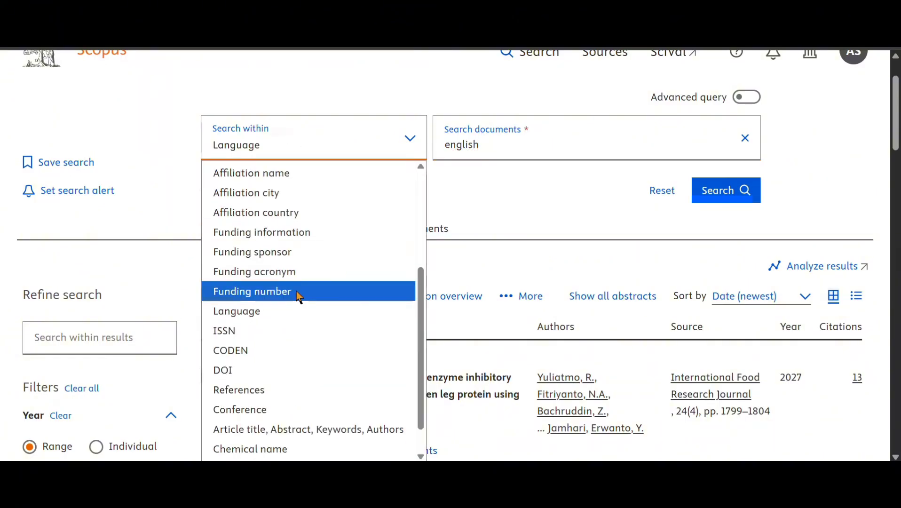
{"action": "scroll", "coordinate": [298, 293], "scroll_direction": "up", "scroll_amount": 4}
{"action": "left_click", "coordinate": [479, 173]}
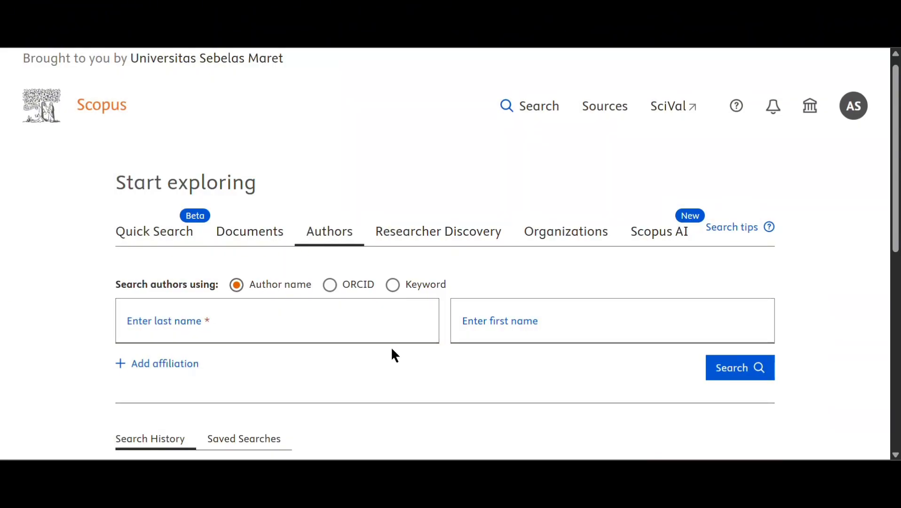
- Enter the author's last name from the suggestions, leaving the first-name field empty
{"action": "left_click", "coordinate": [181, 324]}
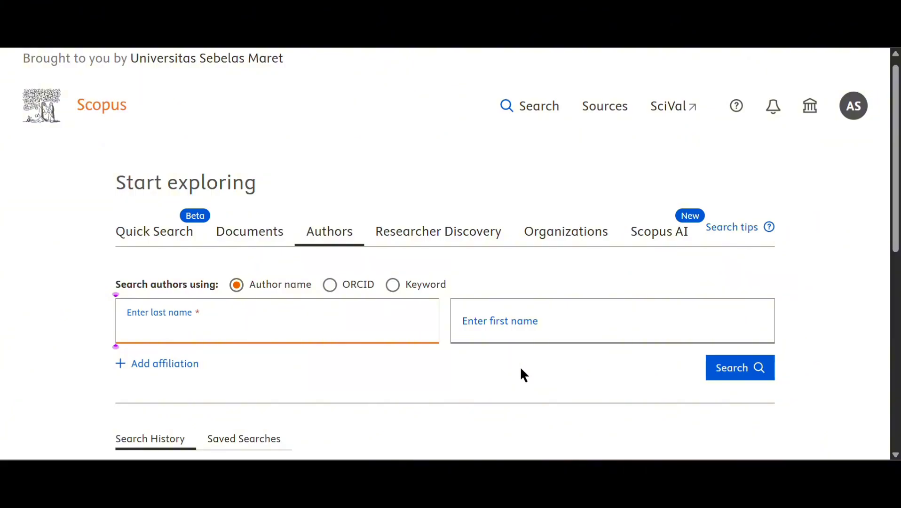
{"action": "type", "text": "Winar"}
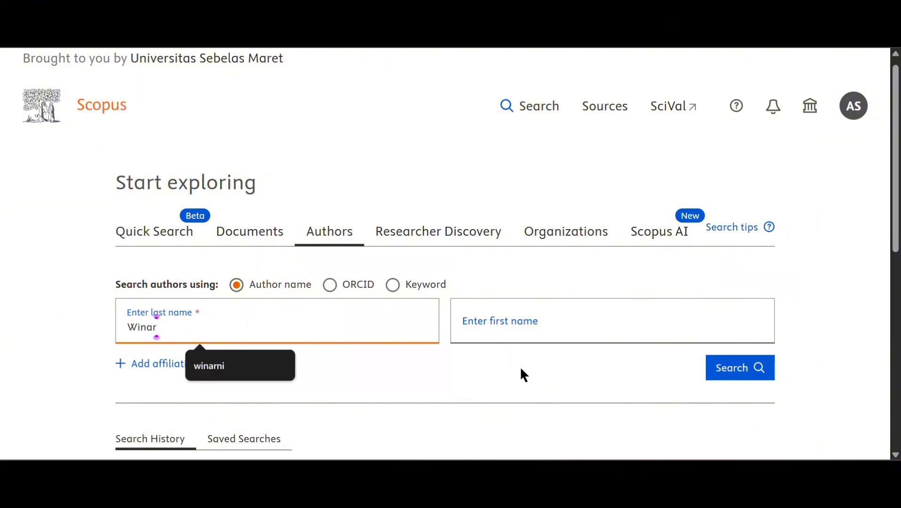
{"action": "left_click", "coordinate": [209, 371]}
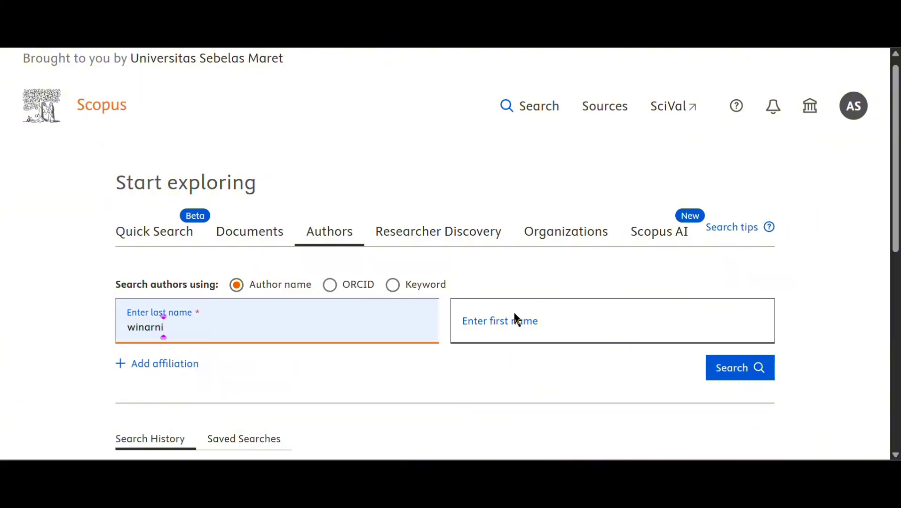
{"action": "left_click", "coordinate": [591, 322]}
{"action": "type", "text": "Re"}
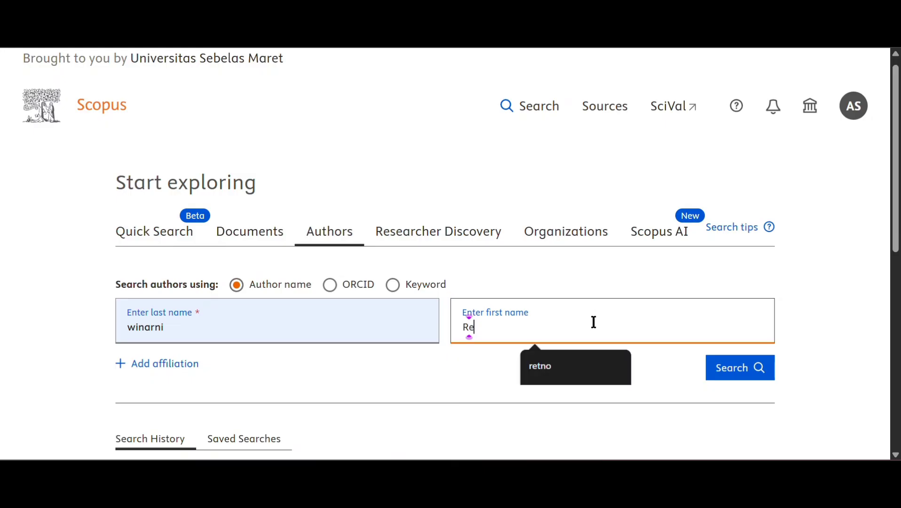
{"action": "type", "text": "tno"}
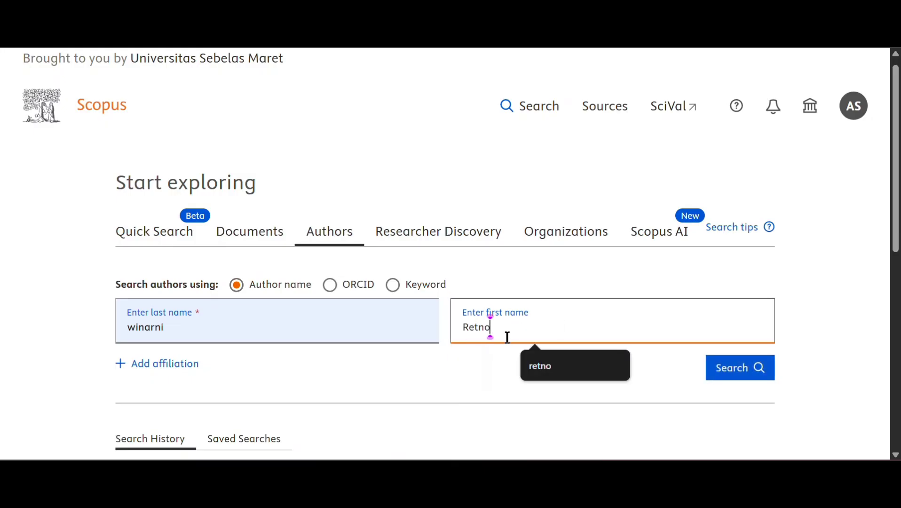
{"action": "left_click_drag", "start_coordinate": [507, 338], "coordinate": [436, 328]}
{"action": "key", "text": "BackSpace"}
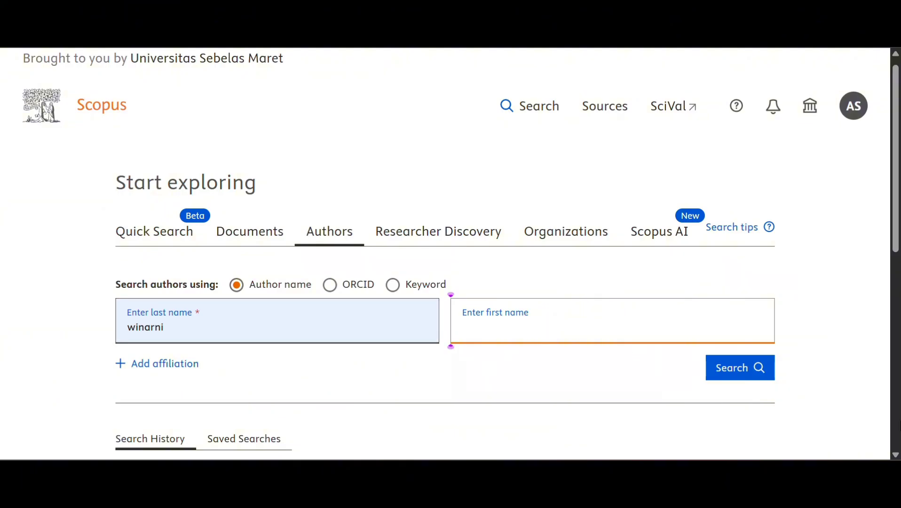
- Search for authors with that last name and scroll through the matches
{"action": "left_click", "coordinate": [714, 368]}
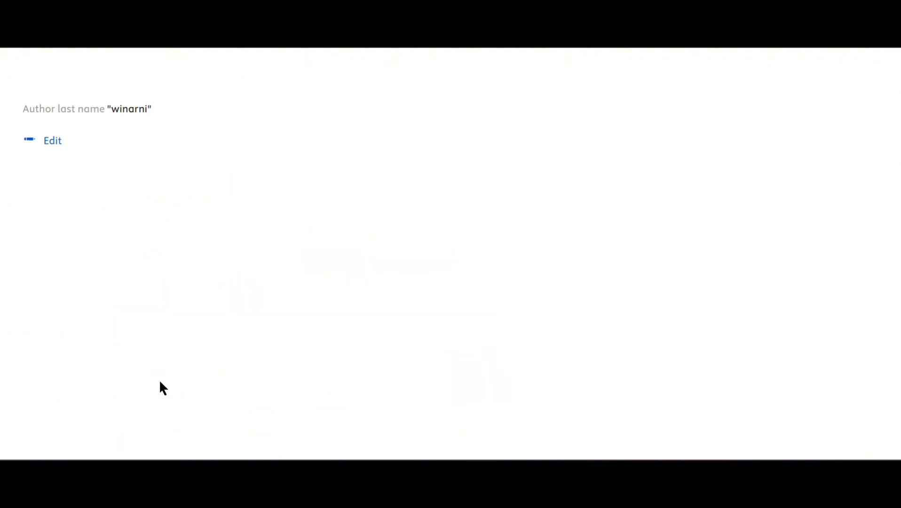
{"action": "scroll", "coordinate": [540, 328], "scroll_direction": "down", "scroll_amount": 2}
{"action": "scroll", "coordinate": [539, 324], "scroll_direction": "down", "scroll_amount": 2}
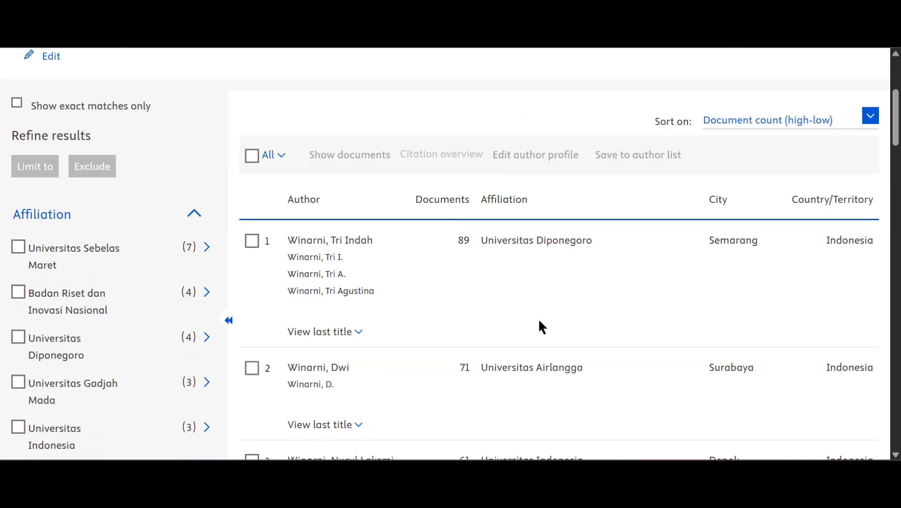
{"action": "scroll", "coordinate": [553, 271], "scroll_direction": "down", "scroll_amount": 1}
{"action": "scroll", "coordinate": [554, 264], "scroll_direction": "down", "scroll_amount": 2}
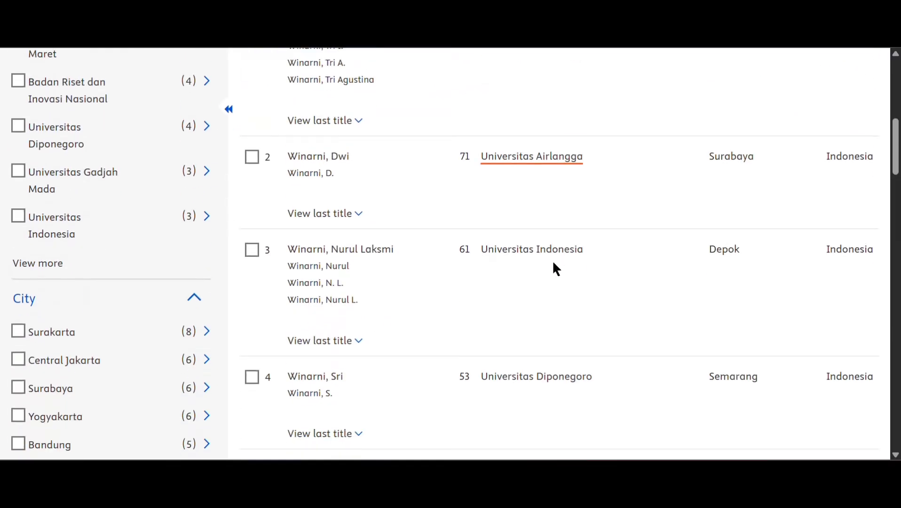
{"action": "scroll", "coordinate": [551, 319], "scroll_direction": "down", "scroll_amount": 2}
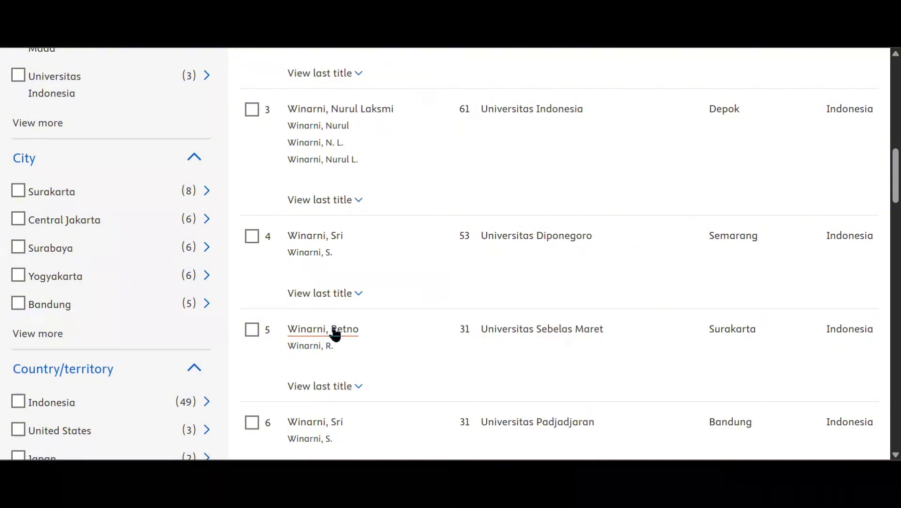
- Expand the last title of the fifth author, from Universitas Sebelas Maret
{"action": "left_click", "coordinate": [349, 390]}
{"action": "scroll", "coordinate": [412, 365], "scroll_direction": "down", "scroll_amount": 2}
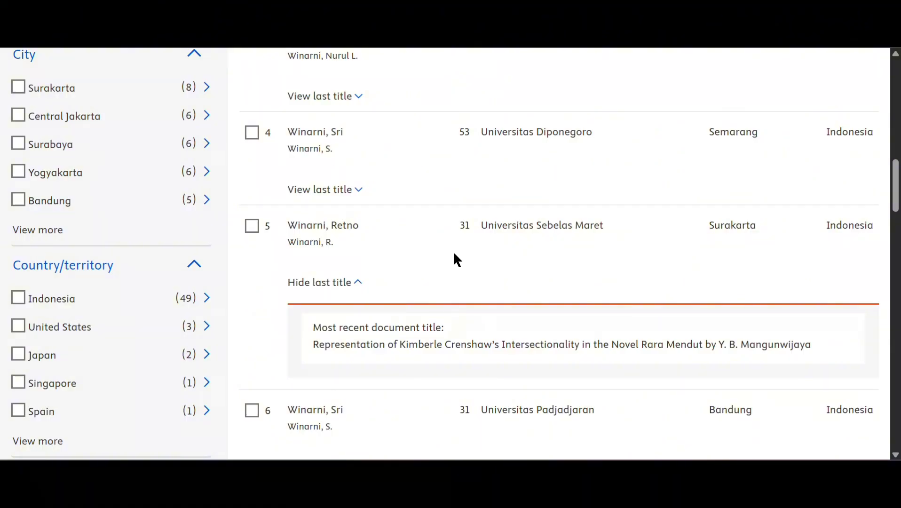
{"action": "scroll", "coordinate": [400, 196], "scroll_direction": "up", "scroll_amount": 4}
{"action": "scroll", "coordinate": [396, 229], "scroll_direction": "up", "scroll_amount": 3}
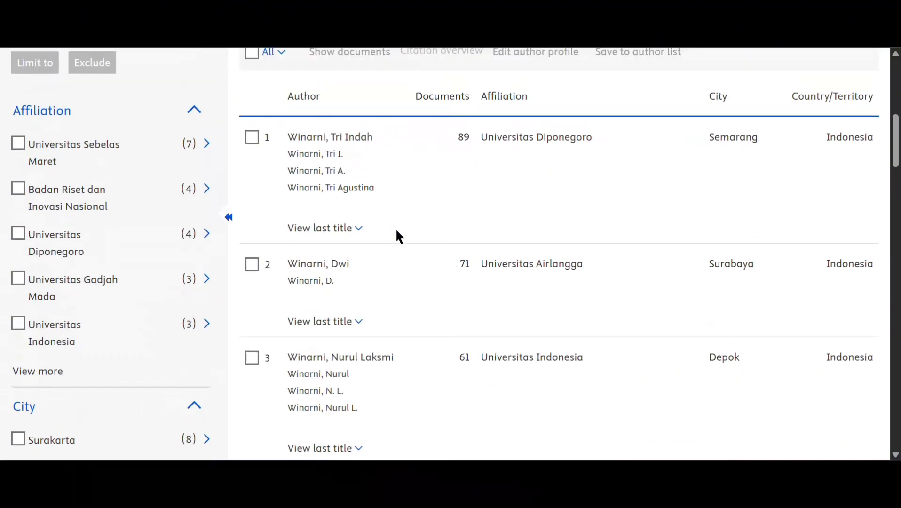
{"action": "scroll", "coordinate": [497, 195], "scroll_direction": "down", "scroll_amount": 2}
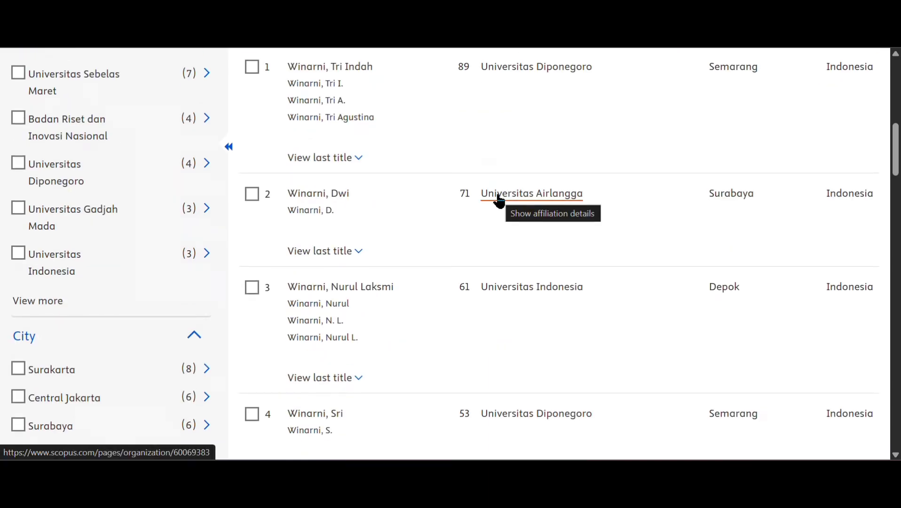
{"action": "scroll", "coordinate": [588, 305], "scroll_direction": "down", "scroll_amount": 2}
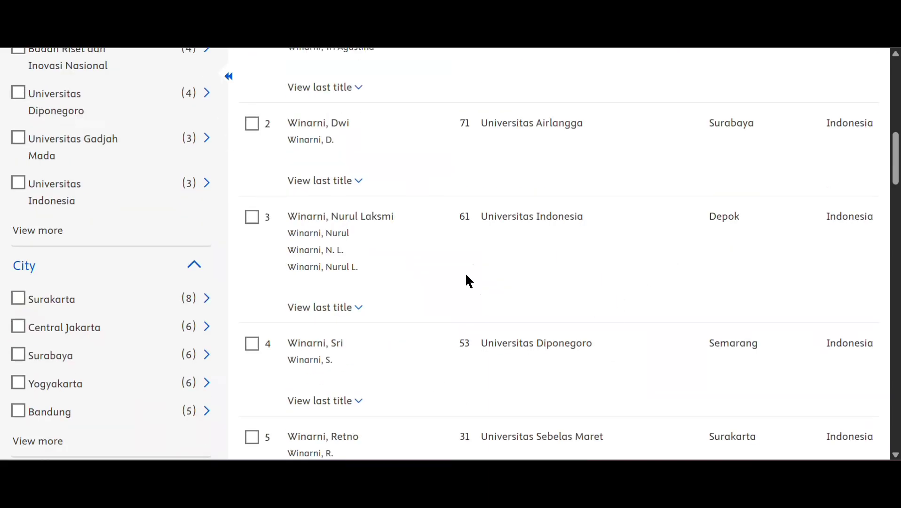
{"action": "scroll", "coordinate": [549, 326], "scroll_direction": "down", "scroll_amount": 6}
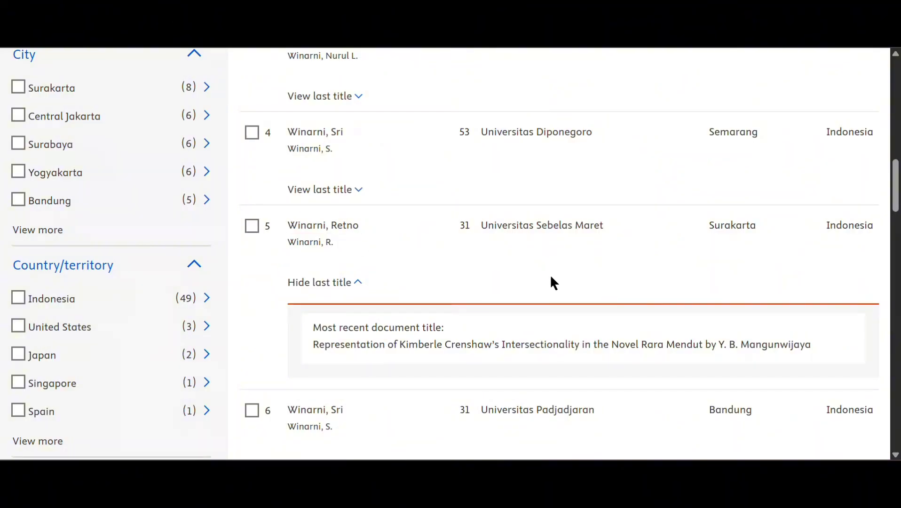
- Open the author's profile and browse its Cited by, Topics, Co-authors, Impact and Awarded grants sections
{"action": "left_click", "coordinate": [343, 230]}
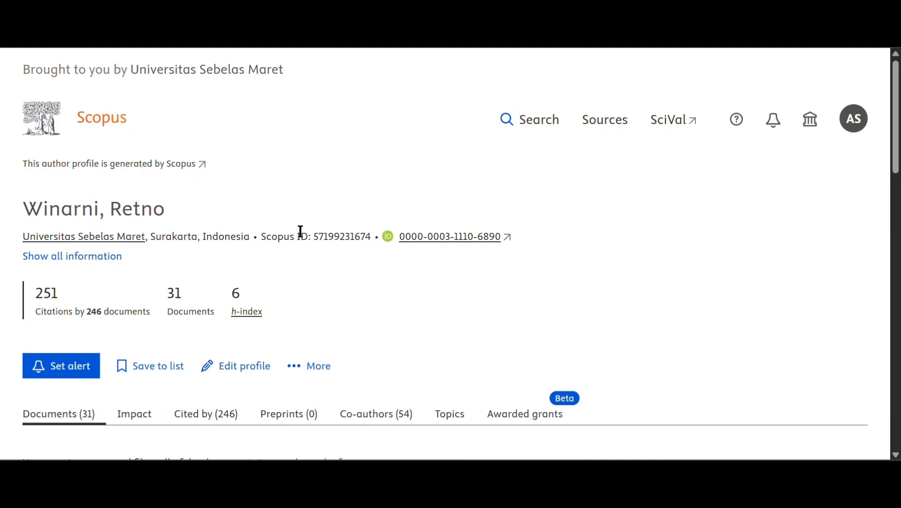
{"action": "scroll", "coordinate": [271, 238], "scroll_direction": "down", "scroll_amount": 1}
{"action": "scroll", "coordinate": [208, 277], "scroll_direction": "down", "scroll_amount": 2}
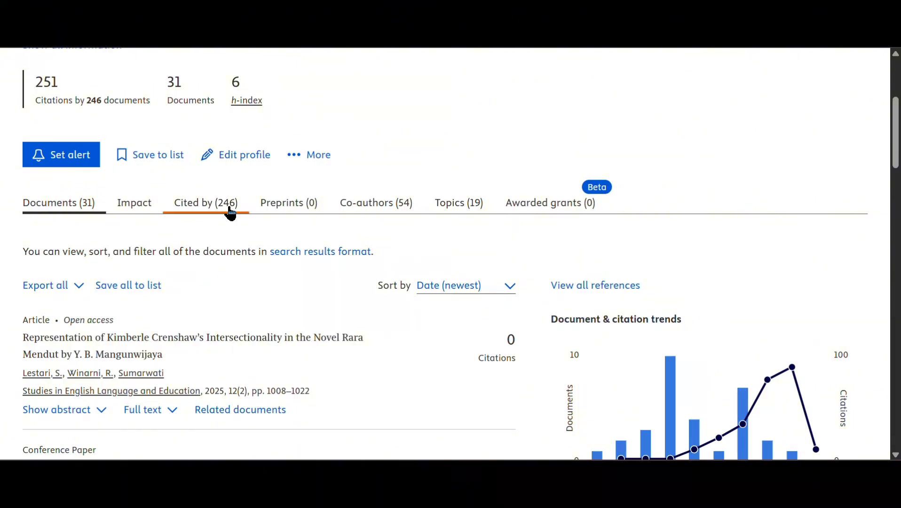
{"action": "left_click", "coordinate": [212, 206]}
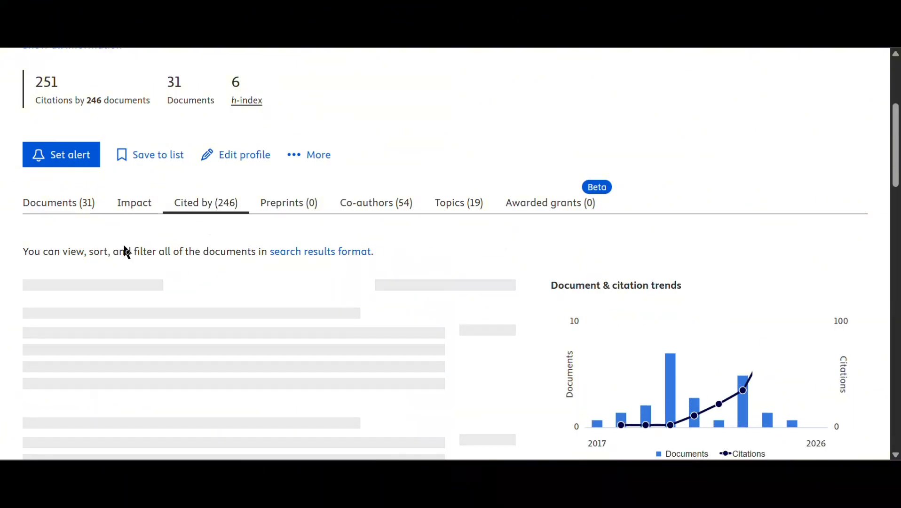
{"action": "left_click", "coordinate": [446, 205]}
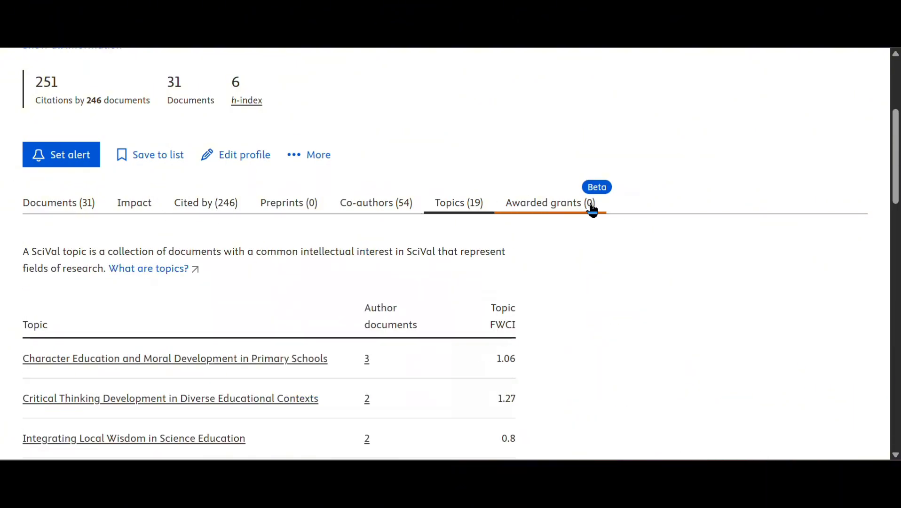
{"action": "left_click", "coordinate": [360, 206]}
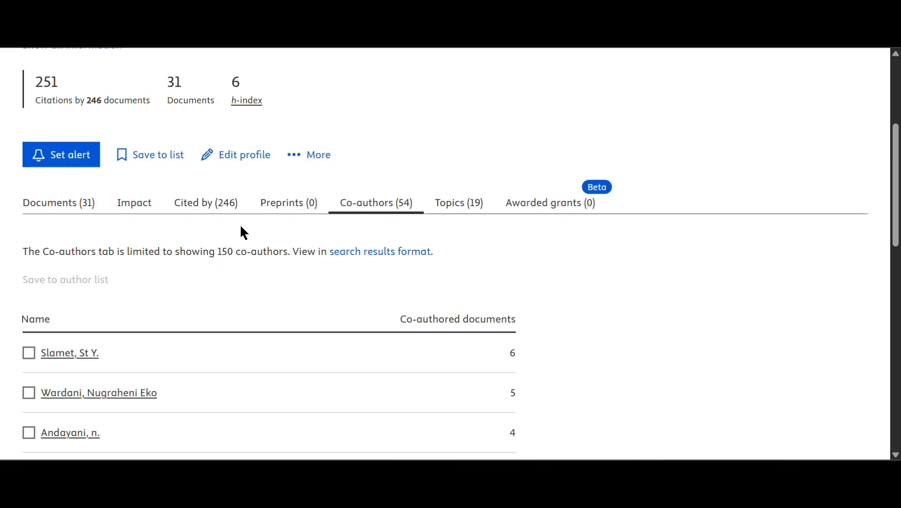
{"action": "left_click", "coordinate": [142, 208]}
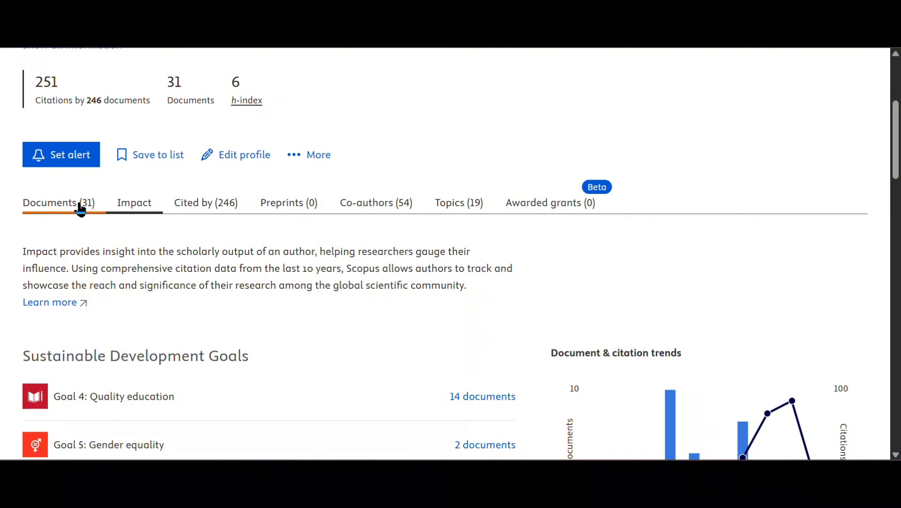
{"action": "left_click", "coordinate": [544, 215]}
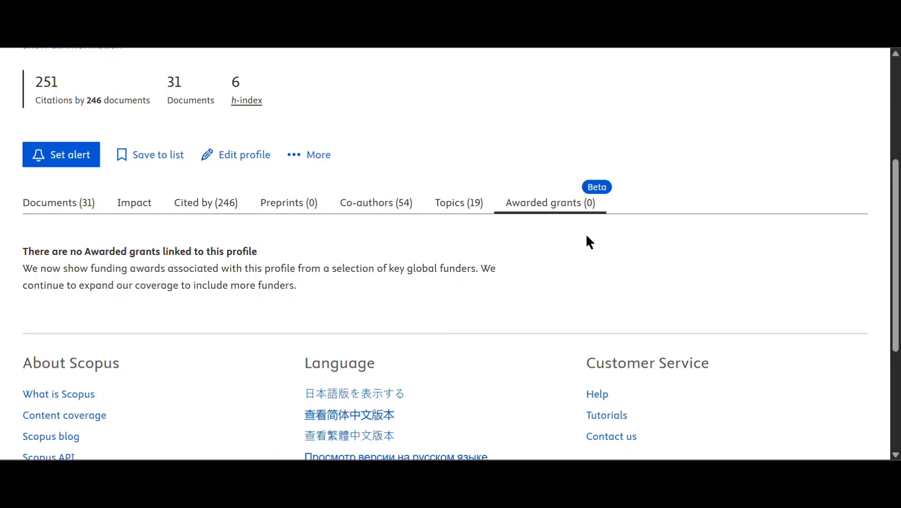
{"action": "scroll", "coordinate": [587, 236], "scroll_direction": "up", "scroll_amount": 5}
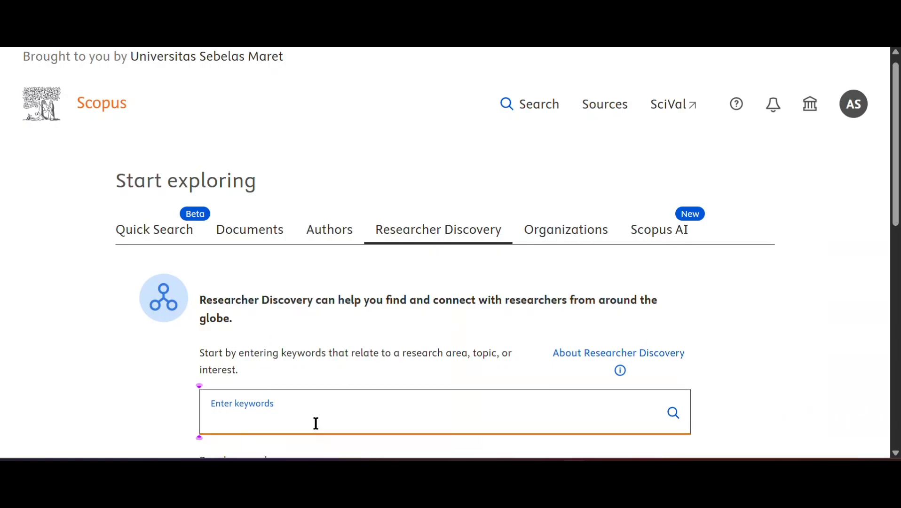
- Search Researcher Discovery for 'Quantum'; the top matching author has 755 documents
{"action": "scroll", "coordinate": [467, 378], "scroll_direction": "down", "scroll_amount": 2}
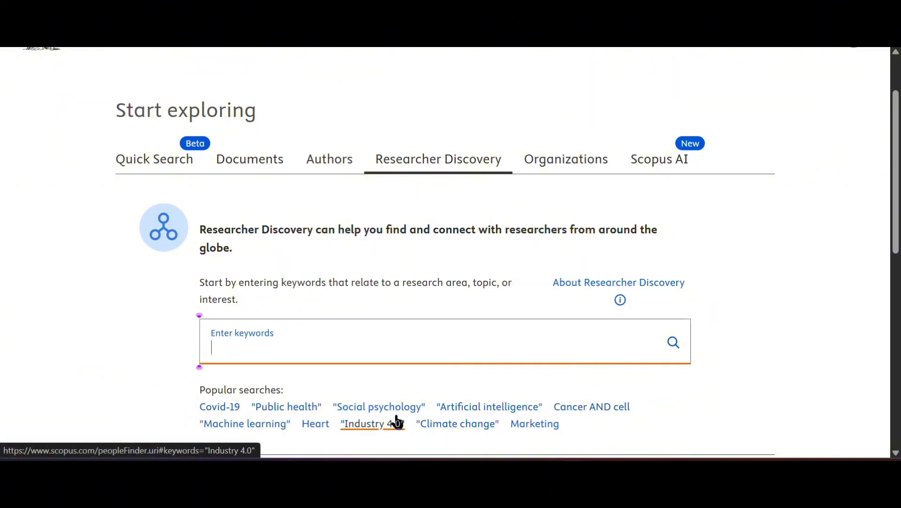
{"action": "left_click", "coordinate": [307, 348]}
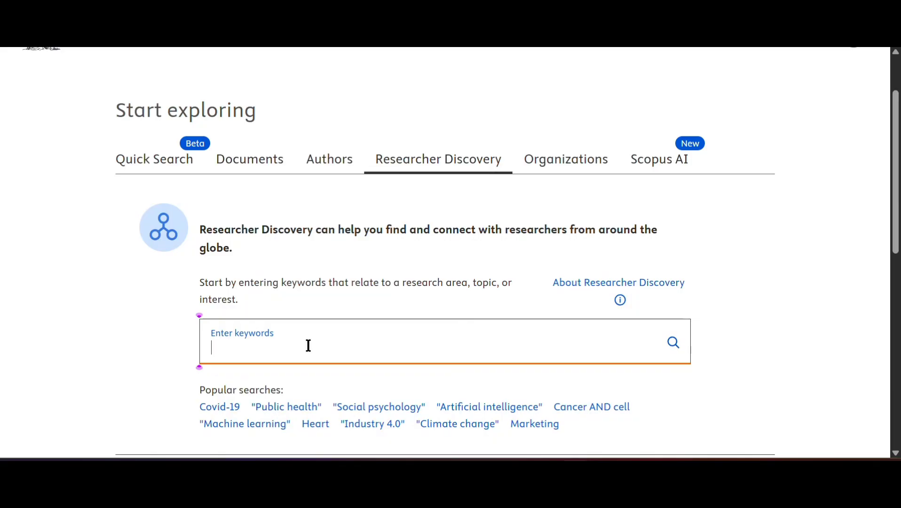
{"action": "type", "text": "Quantum"}
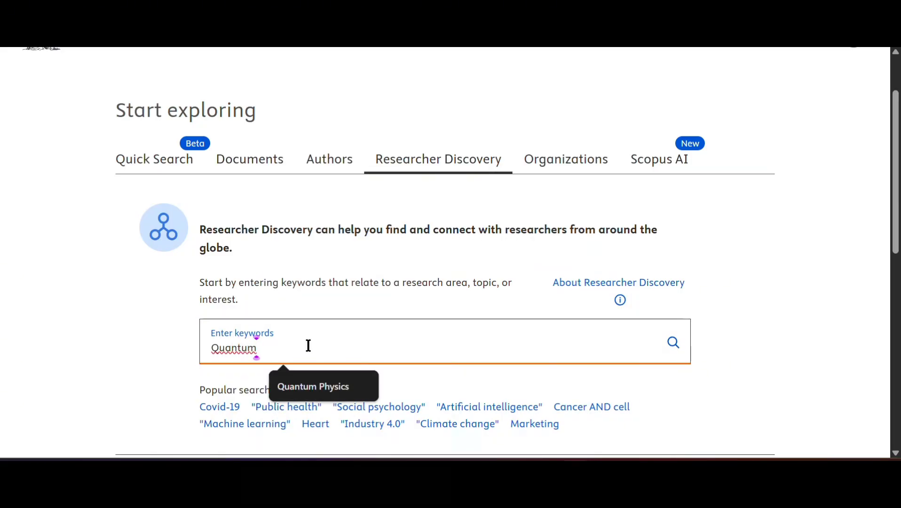
{"action": "key", "text": "Return"}
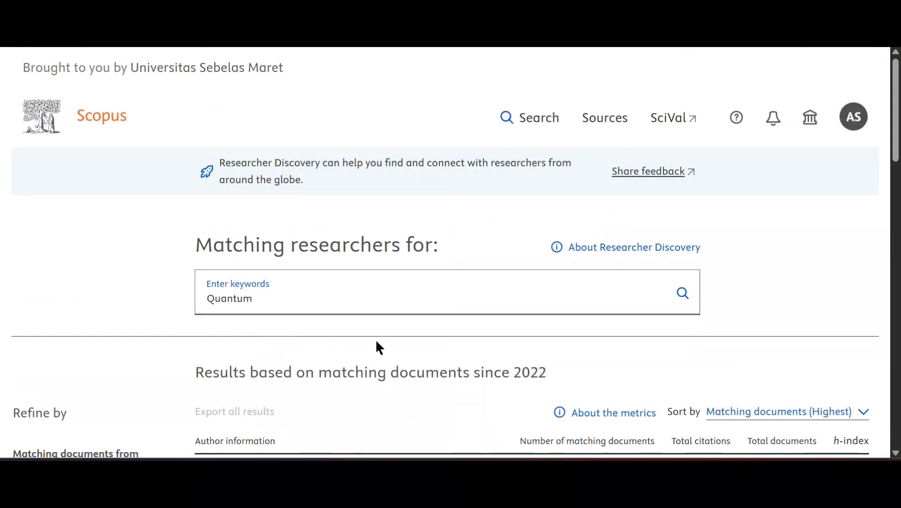
{"action": "scroll", "coordinate": [375, 348], "scroll_direction": "down", "scroll_amount": 1}
{"action": "scroll", "coordinate": [379, 349], "scroll_direction": "down", "scroll_amount": 2}
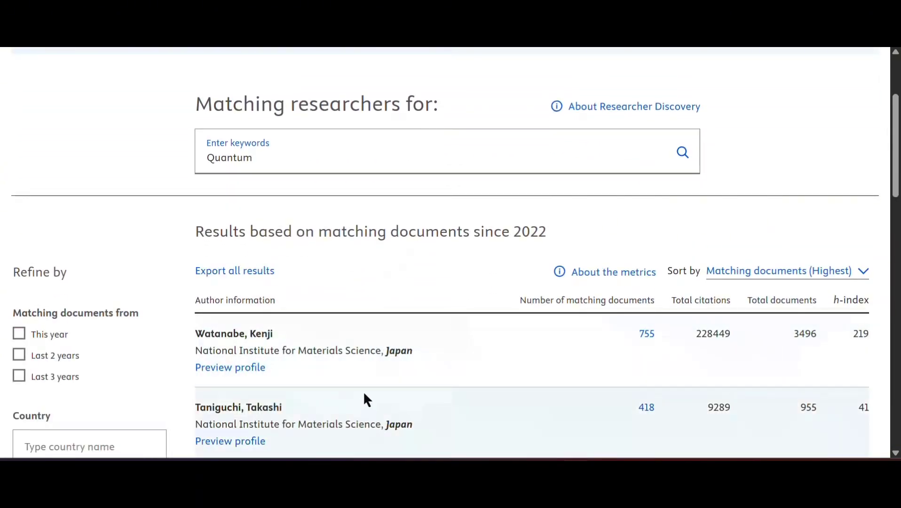
{"action": "scroll", "coordinate": [374, 297], "scroll_direction": "down", "scroll_amount": 1}
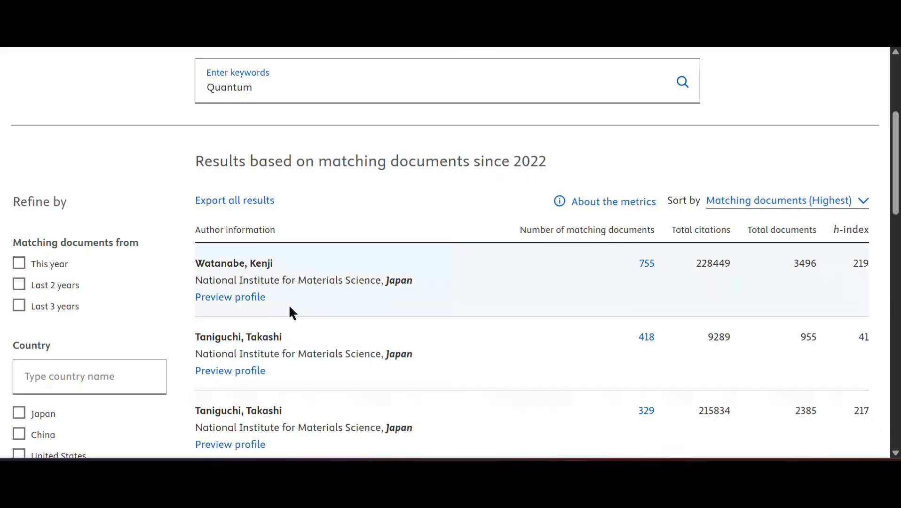
{"action": "scroll", "coordinate": [306, 308], "scroll_direction": "down", "scroll_amount": 1}
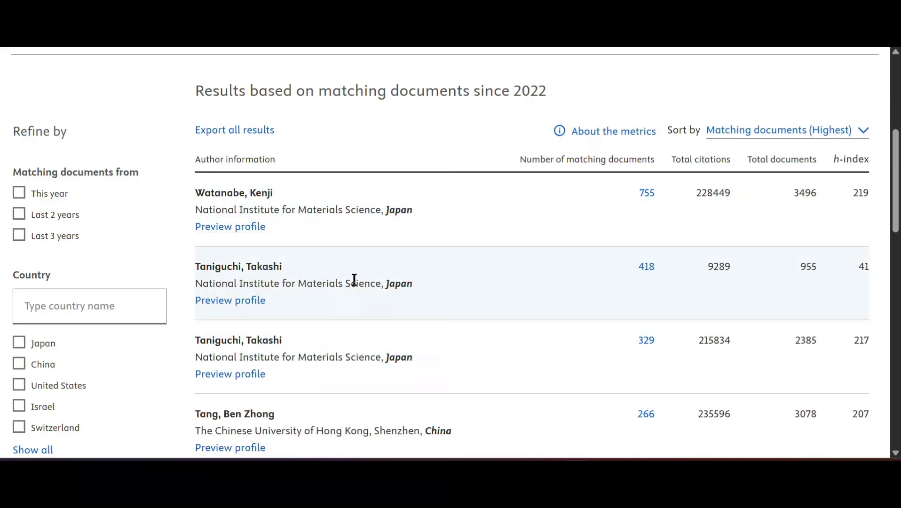
{"action": "scroll", "coordinate": [354, 279], "scroll_direction": "down", "scroll_amount": 3}
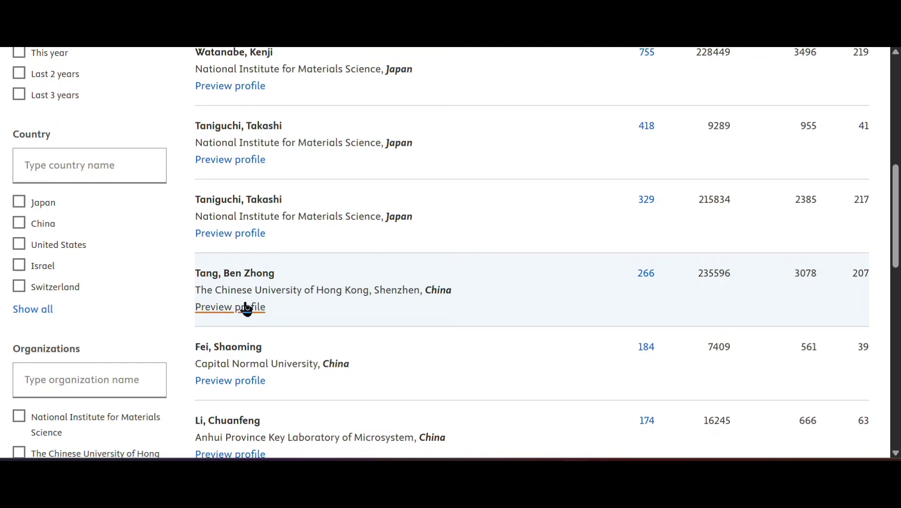
- Preview the Hong Kong researcher's profile
{"action": "left_click", "coordinate": [246, 308]}
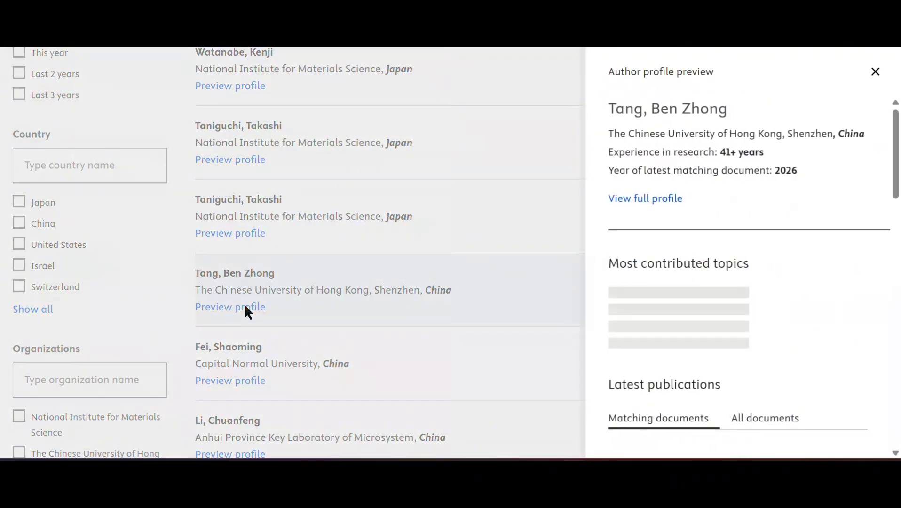
{"action": "scroll", "coordinate": [762, 155], "scroll_direction": "down", "scroll_amount": 2}
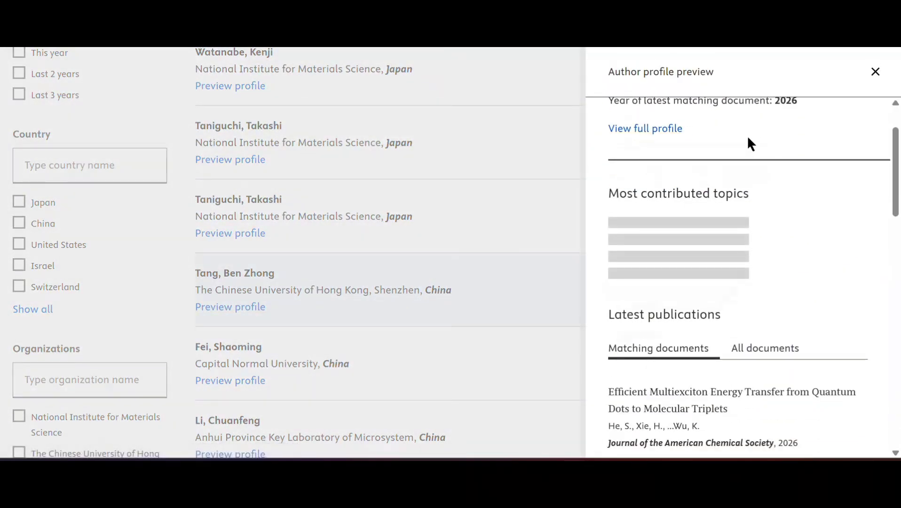
{"action": "scroll", "coordinate": [748, 143], "scroll_direction": "up", "scroll_amount": 2}
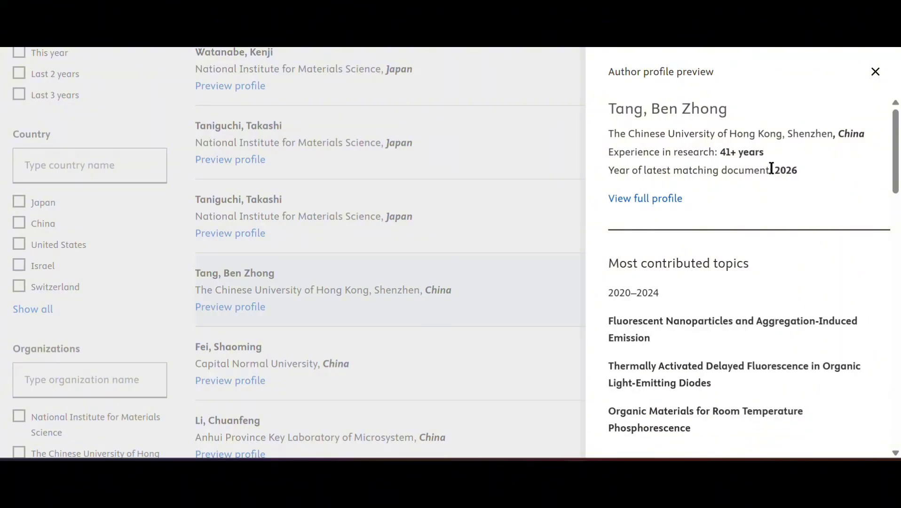
{"action": "scroll", "coordinate": [678, 281], "scroll_direction": "down", "scroll_amount": 2}
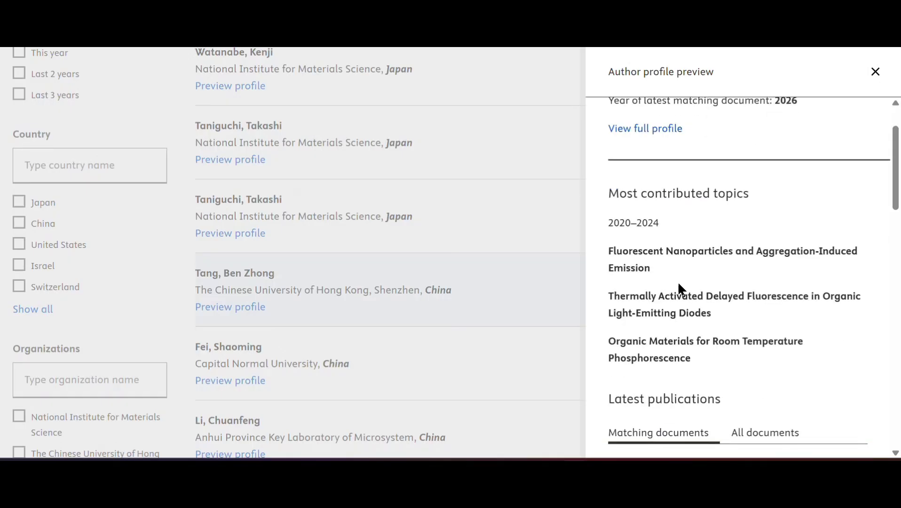
{"action": "scroll", "coordinate": [737, 234], "scroll_direction": "down", "scroll_amount": 2}
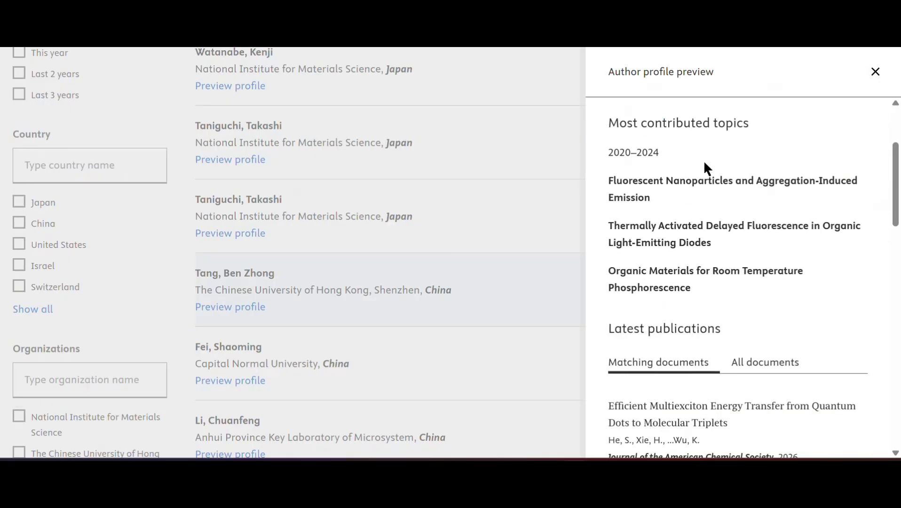
- Switch the researcher's document list between All documents and Matching documents
{"action": "left_click", "coordinate": [785, 366]}
{"action": "scroll", "coordinate": [724, 315], "scroll_direction": "down", "scroll_amount": 4}
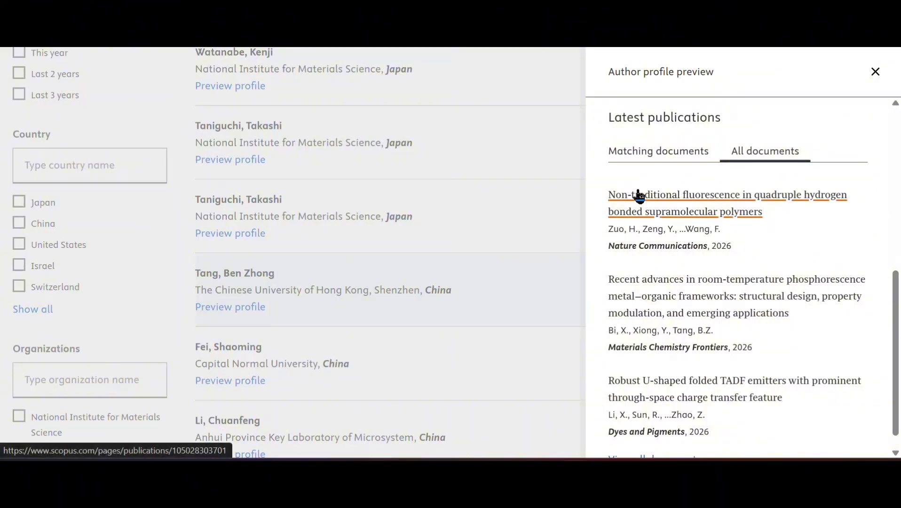
{"action": "left_click", "coordinate": [661, 162]}
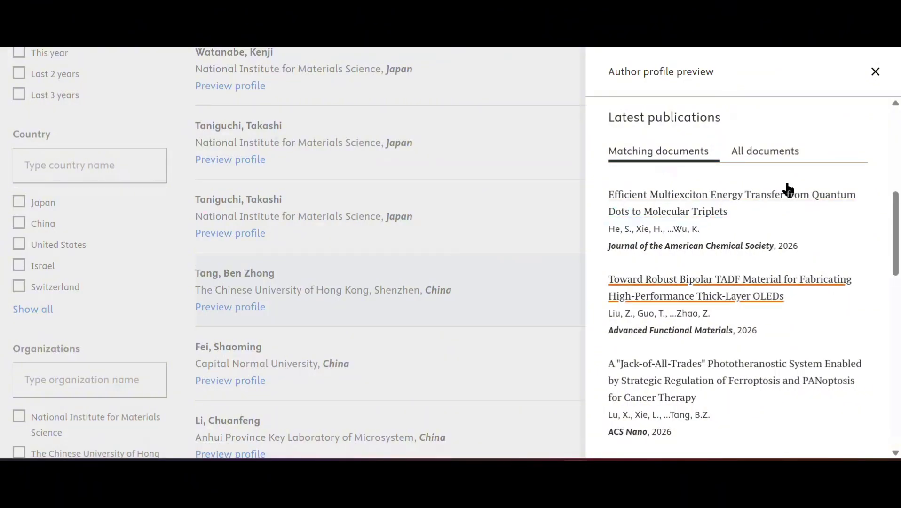
{"action": "left_click", "coordinate": [781, 157]}
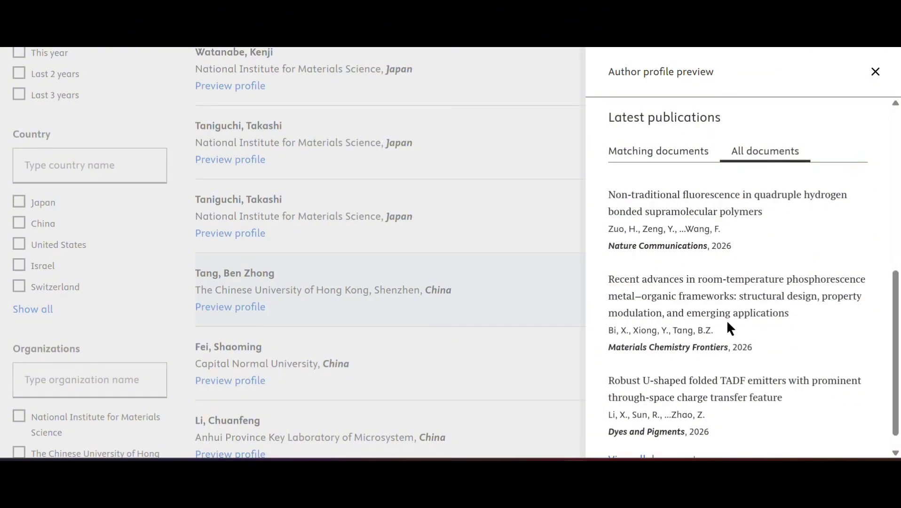
{"action": "scroll", "coordinate": [727, 321], "scroll_direction": "down", "scroll_amount": 1}
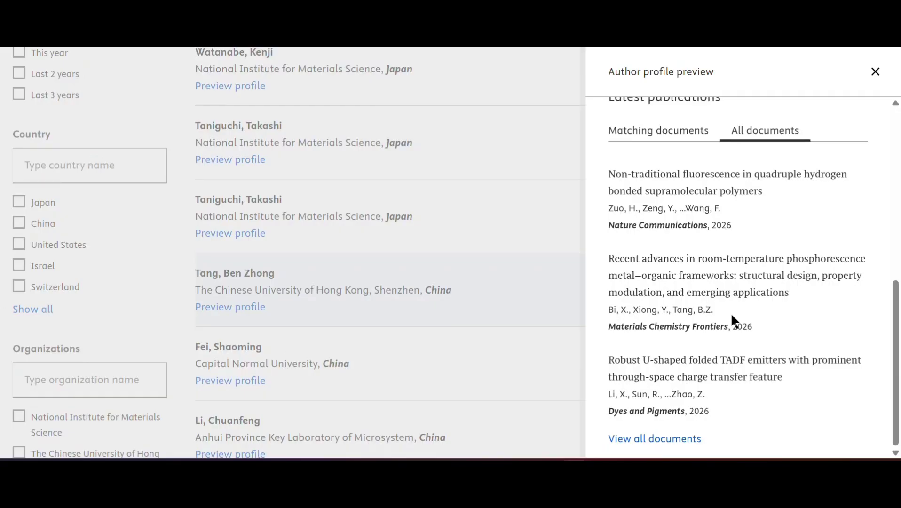
{"action": "scroll", "coordinate": [707, 194], "scroll_direction": "up", "scroll_amount": 6}
{"action": "left_click", "coordinate": [670, 282]}
{"action": "scroll", "coordinate": [743, 299], "scroll_direction": "down", "scroll_amount": 1}
{"action": "scroll", "coordinate": [744, 299], "scroll_direction": "down", "scroll_amount": 3}
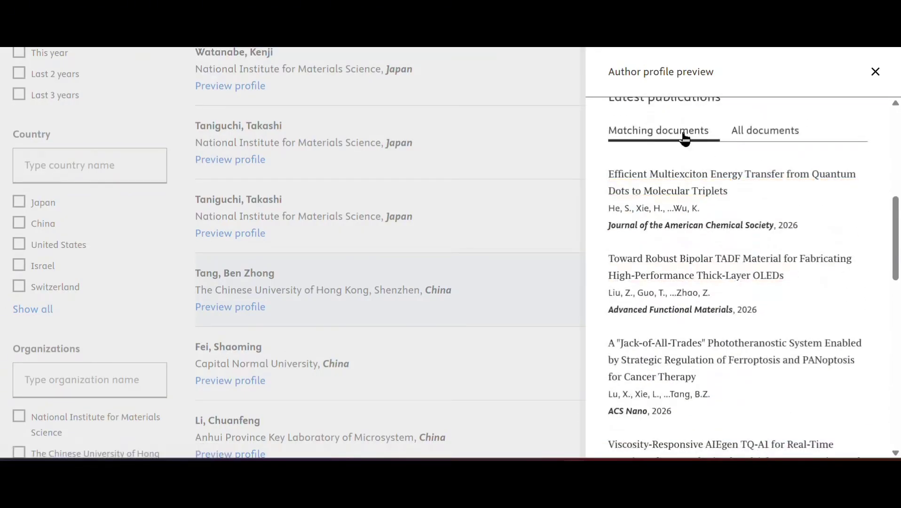
- Open the multiexciton energy transfer article and view it at the publisher via Full text
{"action": "left_click", "coordinate": [686, 181]}
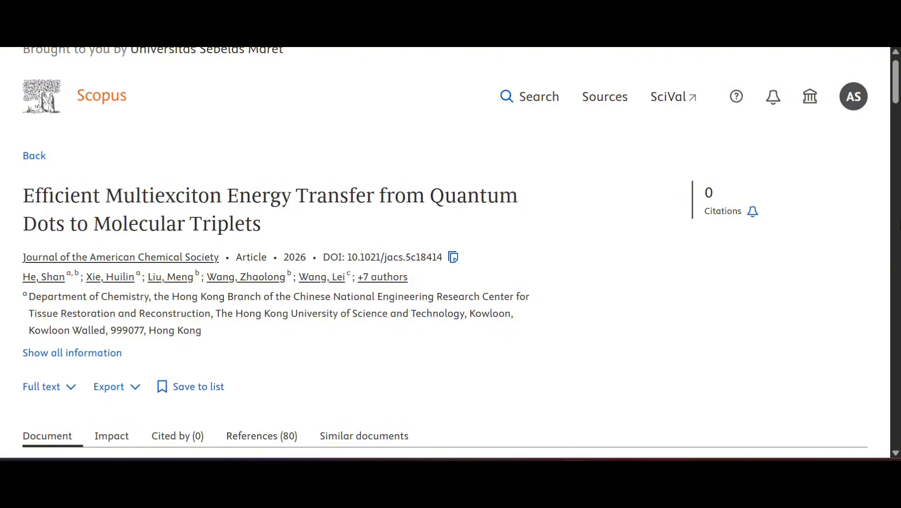
{"action": "left_click", "coordinate": [70, 389]}
{"action": "scroll", "coordinate": [221, 362], "scroll_direction": "down", "scroll_amount": 1}
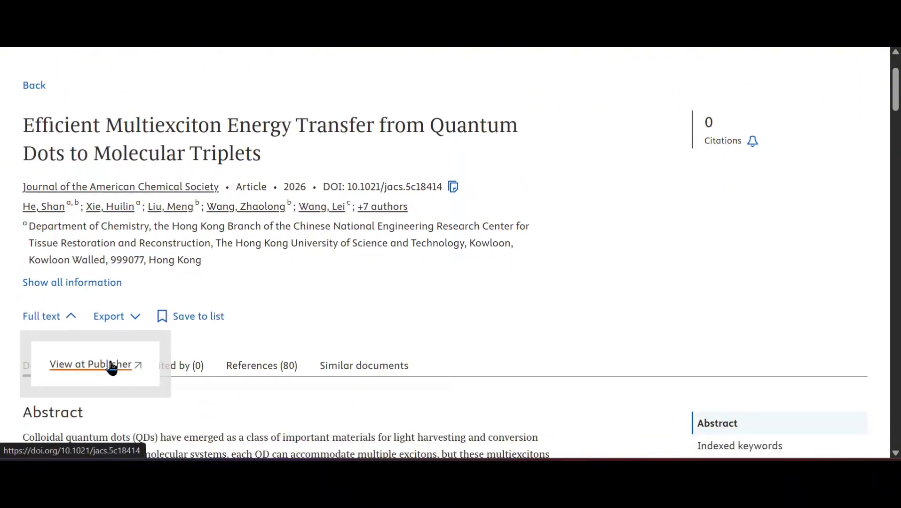
{"action": "left_click", "coordinate": [136, 370]}
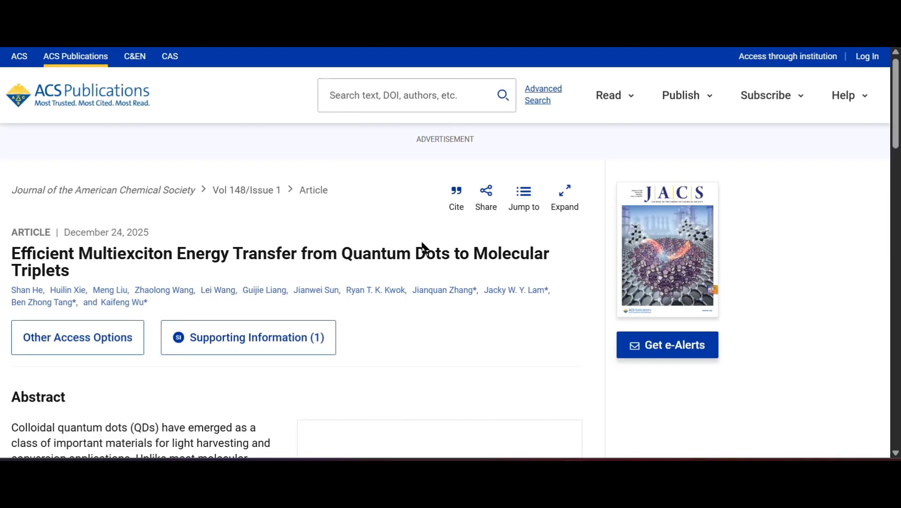
- Scroll through the quantum dot energy transfer article's abstract on ACS Publications
{"action": "scroll", "coordinate": [298, 283], "scroll_direction": "down", "scroll_amount": 3}
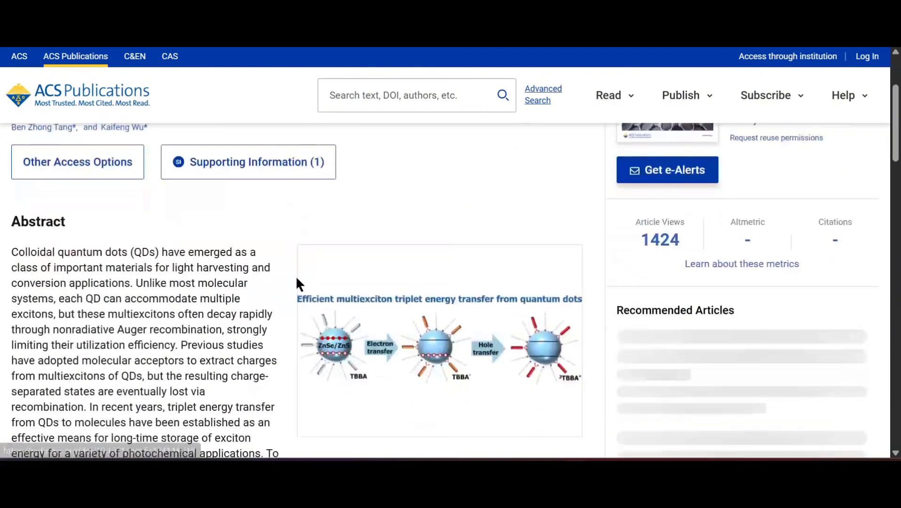
{"action": "scroll", "coordinate": [345, 296], "scroll_direction": "up", "scroll_amount": 3}
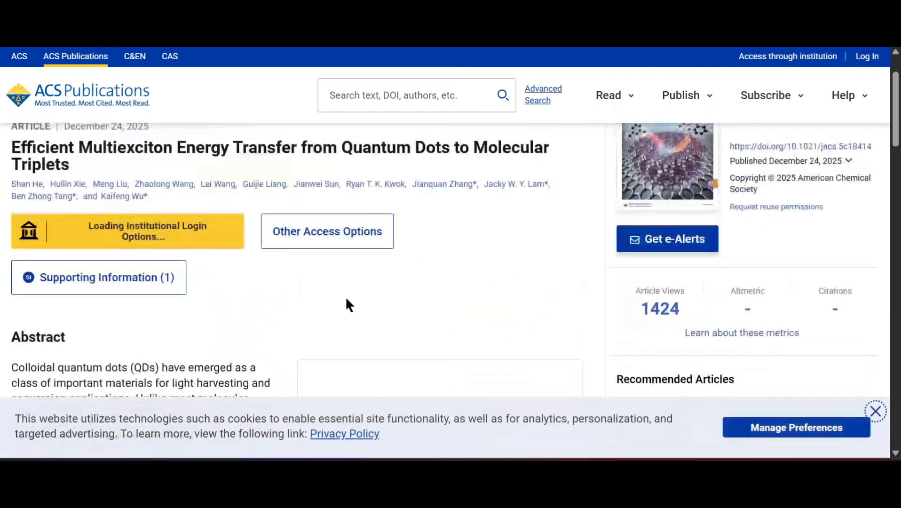
{"action": "scroll", "coordinate": [467, 403], "scroll_direction": "down", "scroll_amount": 5}
{"action": "scroll", "coordinate": [451, 331], "scroll_direction": "up", "scroll_amount": 5}
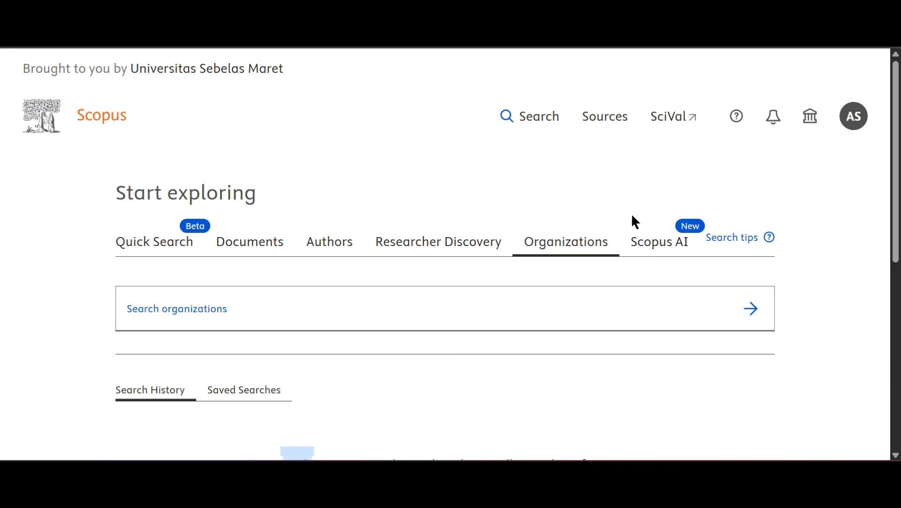
- Search organizations for 'Universitas Sebelas Maret' and choose the matching suggestion
{"action": "left_click", "coordinate": [401, 316]}
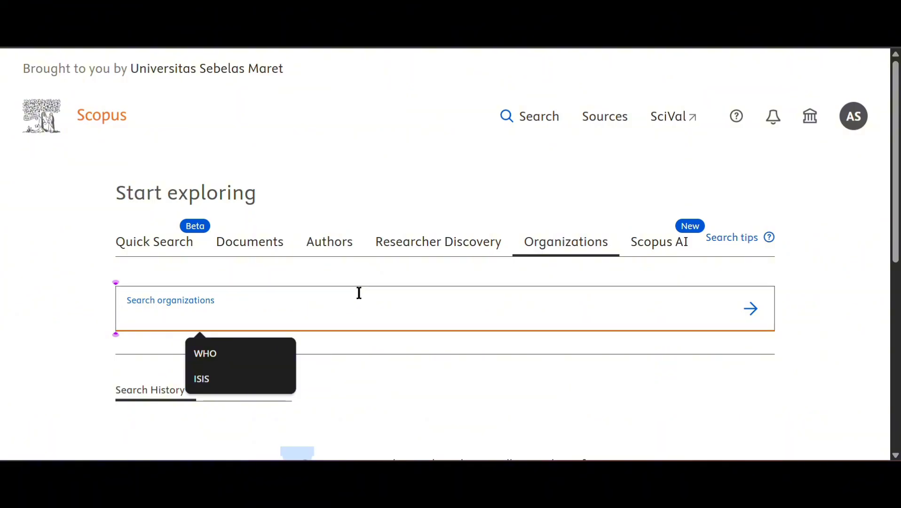
{"action": "type", "text": "Univerdi"}
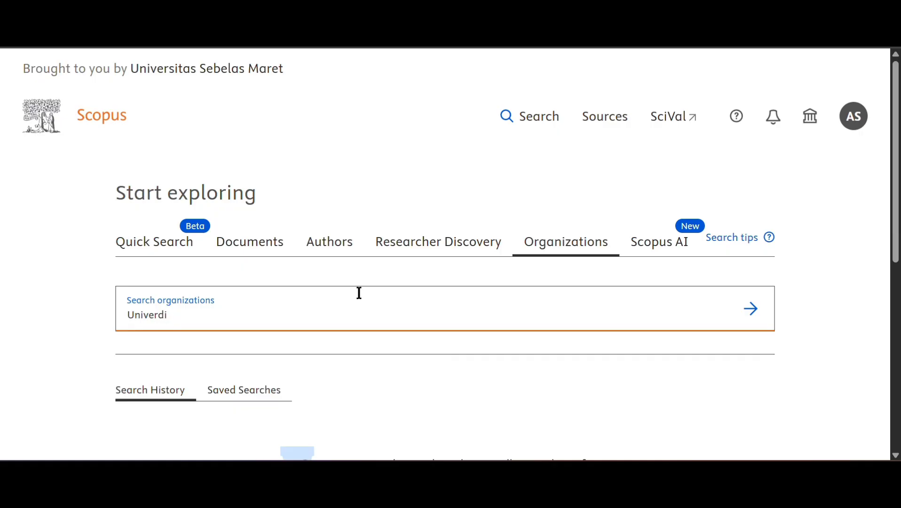
{"action": "key", "text": "BackSpace"}
{"action": "key", "text": "BackSpace"}
{"action": "type", "text": "sitas Sebelas MAret"}
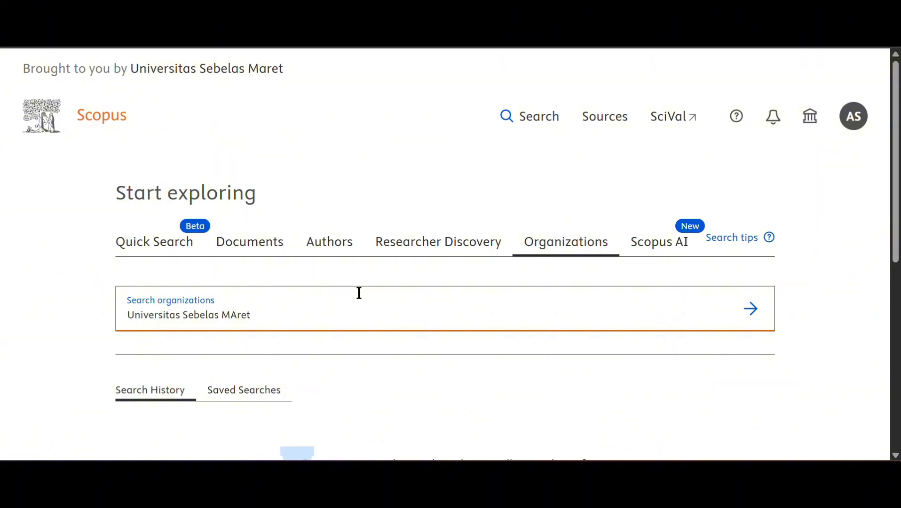
{"action": "key", "text": "BackSpace"}
{"action": "key", "text": "BackSpace"}
{"action": "key", "text": "BackSpace"}
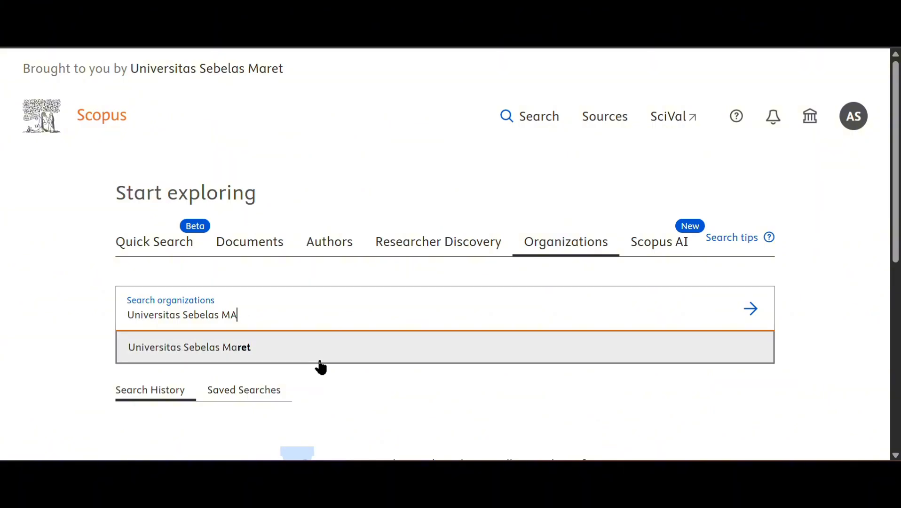
{"action": "left_click", "coordinate": [320, 354]}
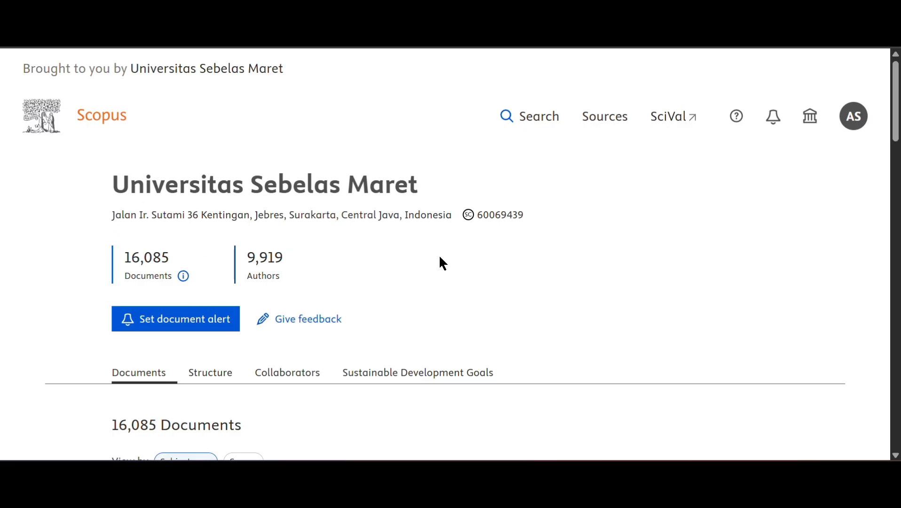
{"action": "scroll", "coordinate": [322, 263], "scroll_direction": "down", "scroll_amount": 5}
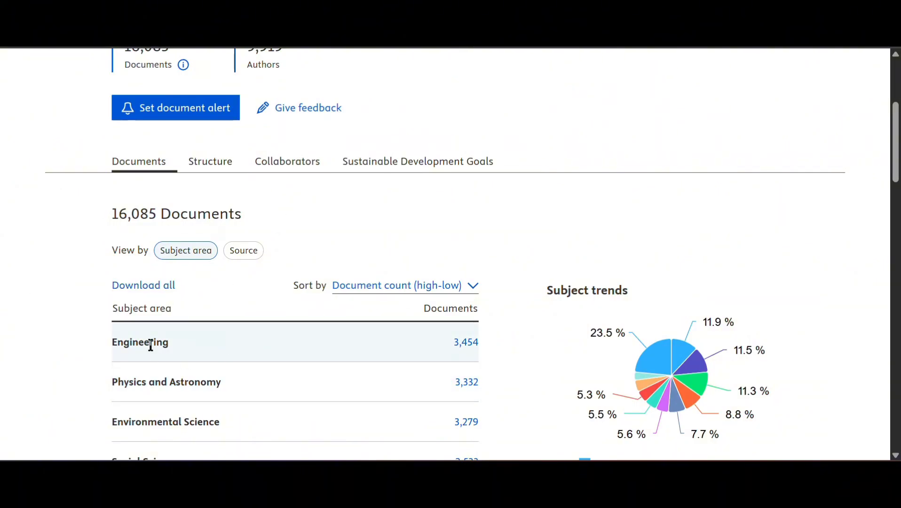
{"action": "scroll", "coordinate": [262, 378], "scroll_direction": "up", "scroll_amount": 1}
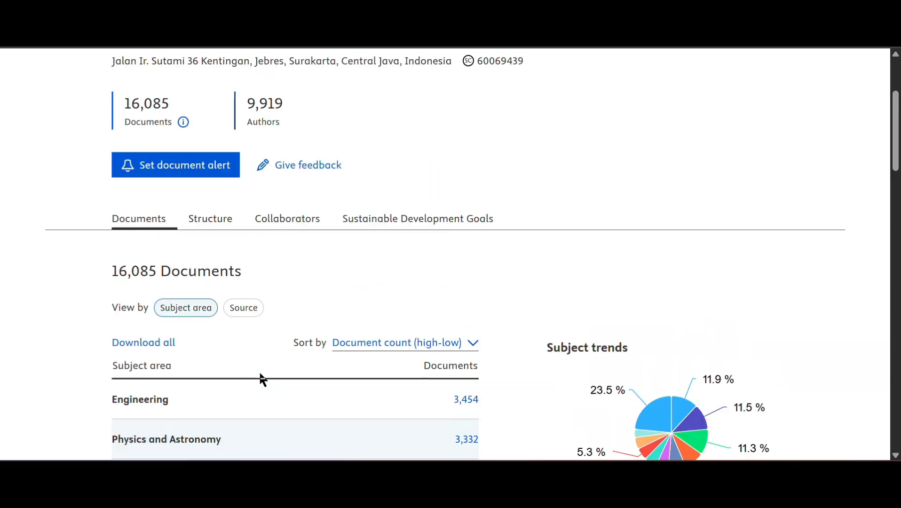
{"action": "scroll", "coordinate": [262, 378], "scroll_direction": "down", "scroll_amount": 3}
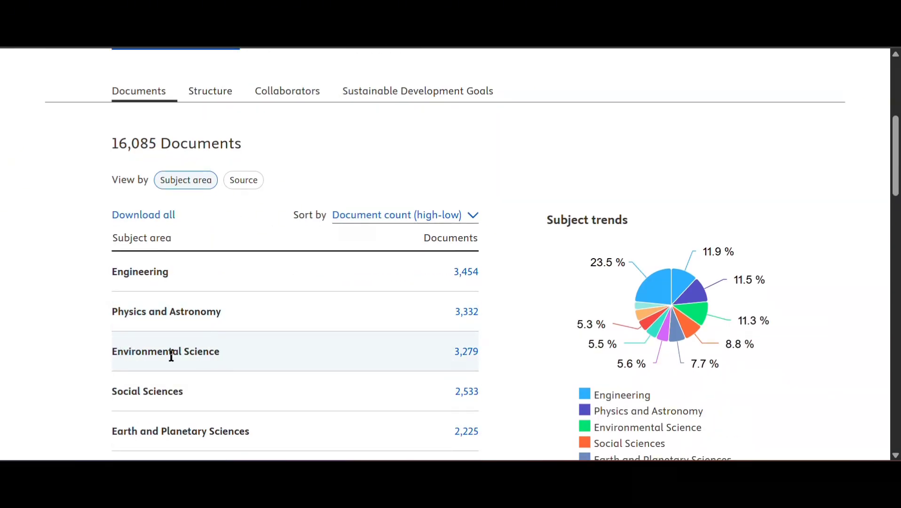
{"action": "scroll", "coordinate": [199, 308], "scroll_direction": "down", "scroll_amount": 2}
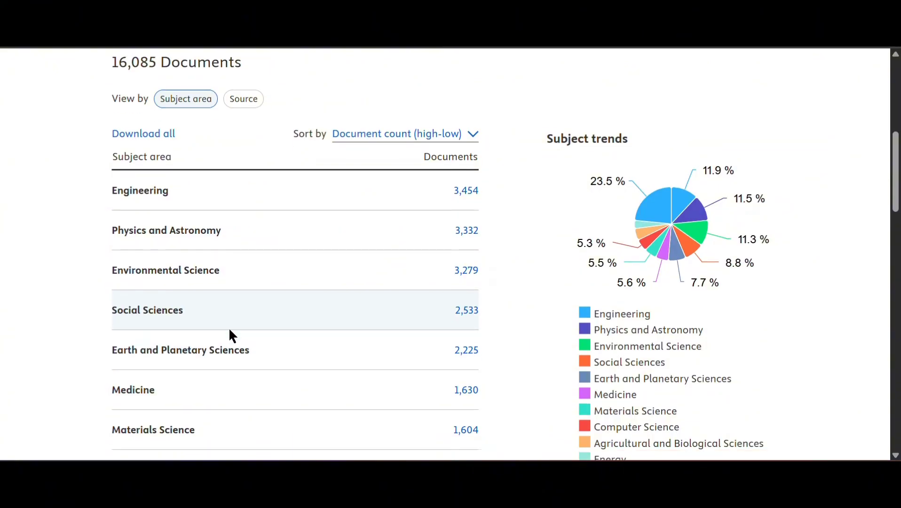
{"action": "scroll", "coordinate": [197, 187], "scroll_direction": "down", "scroll_amount": 2}
{"action": "scroll", "coordinate": [186, 320], "scroll_direction": "down", "scroll_amount": 7}
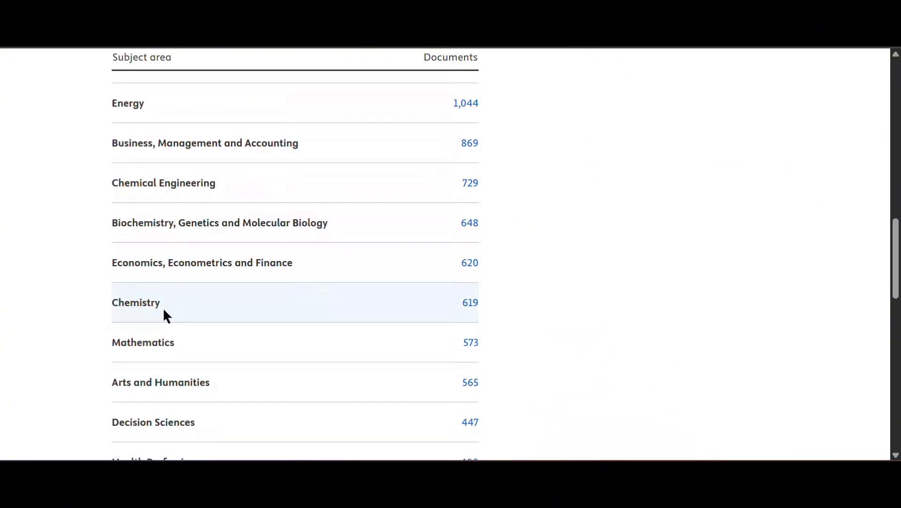
{"action": "scroll", "coordinate": [170, 352], "scroll_direction": "down", "scroll_amount": 4}
{"action": "scroll", "coordinate": [185, 304], "scroll_direction": "down", "scroll_amount": 4}
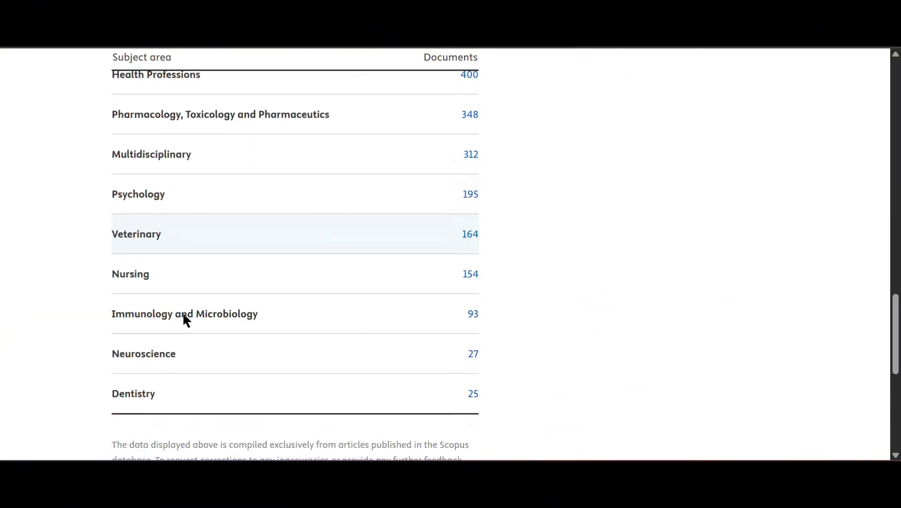
{"action": "scroll", "coordinate": [208, 283], "scroll_direction": "up", "scroll_amount": 14}
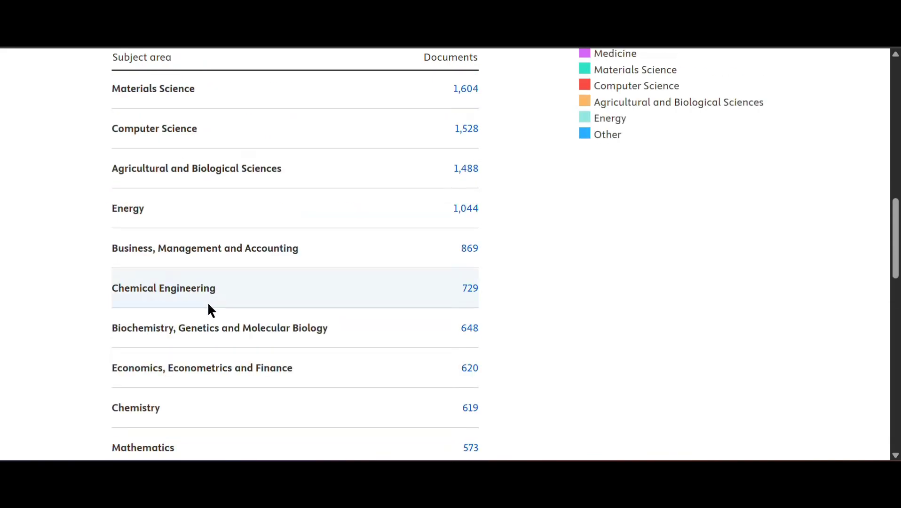
{"action": "scroll", "coordinate": [208, 313], "scroll_direction": "up", "scroll_amount": 3}
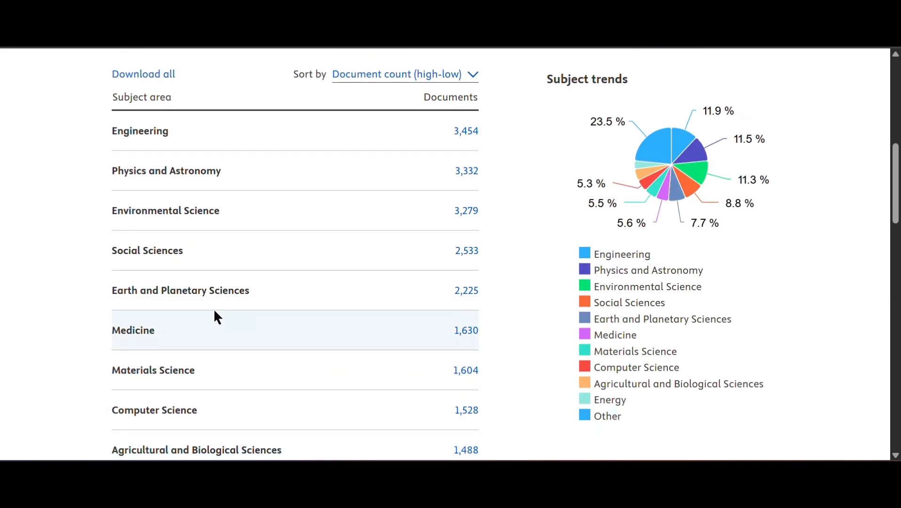
{"action": "scroll", "coordinate": [215, 315], "scroll_direction": "up", "scroll_amount": 3}
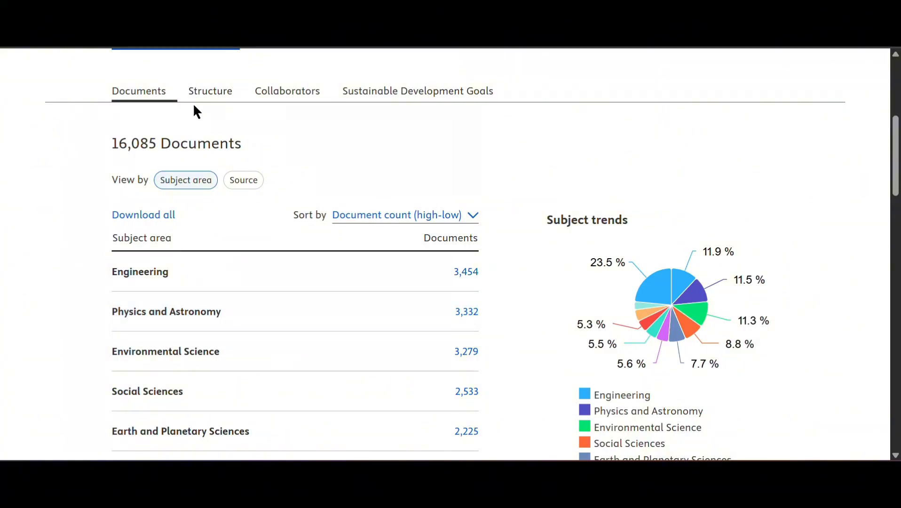
- Show the Structure section of the Universitas Sebelas Maret profile
{"action": "left_click", "coordinate": [206, 98]}
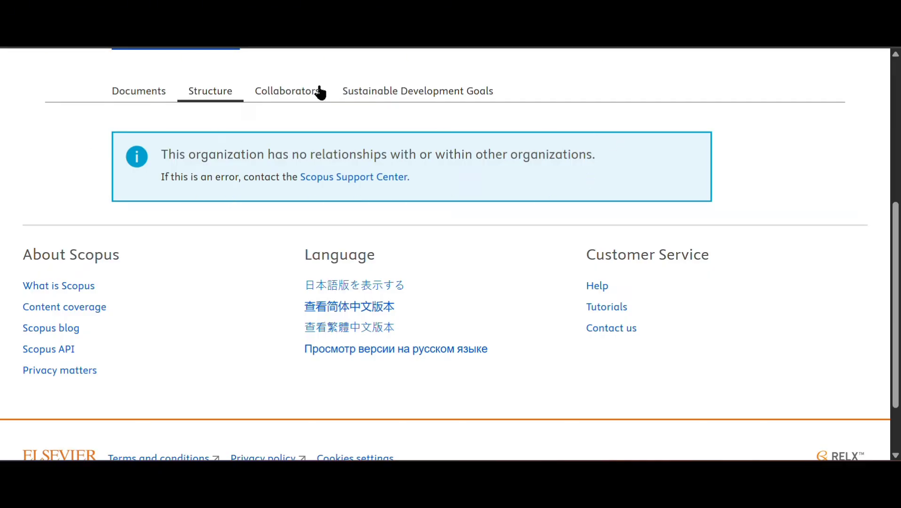
- Browse the 150 collaborating organizations, led by Universitas Gadjah Mada with 936 shared documents
{"action": "left_click", "coordinate": [292, 94]}
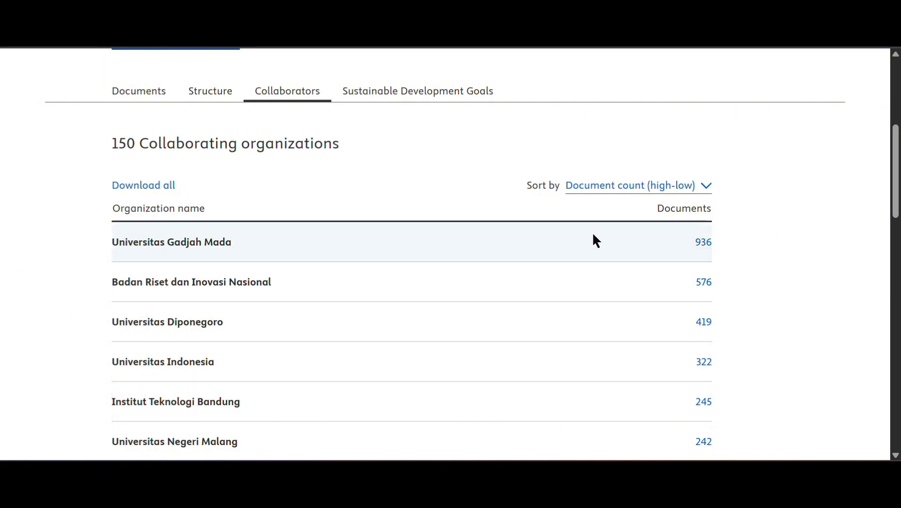
{"action": "scroll", "coordinate": [542, 265], "scroll_direction": "down", "scroll_amount": 6}
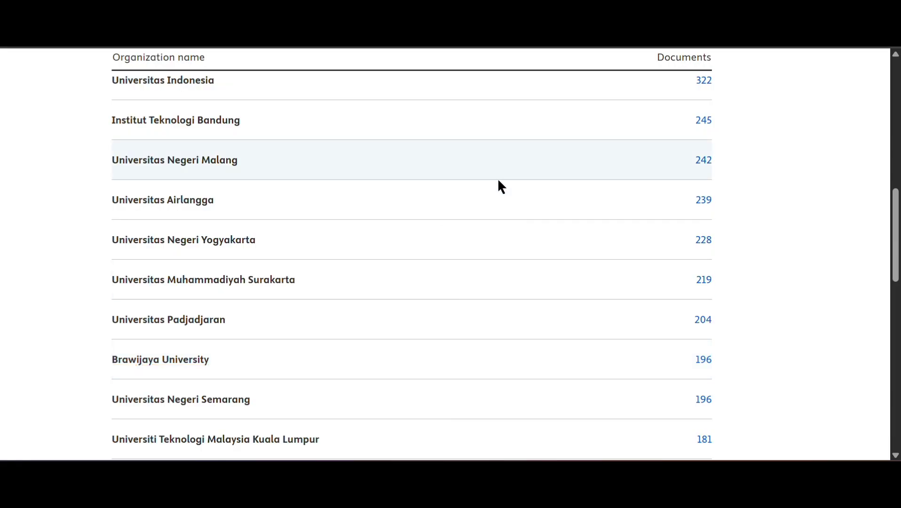
{"action": "scroll", "coordinate": [658, 230], "scroll_direction": "up", "scroll_amount": 5}
{"action": "scroll", "coordinate": [696, 231], "scroll_direction": "up", "scroll_amount": 1}
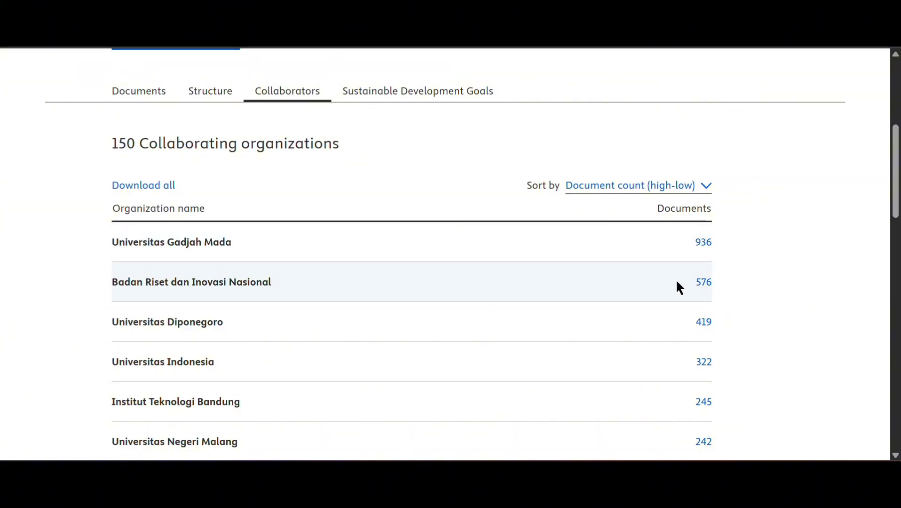
{"action": "scroll", "coordinate": [589, 268], "scroll_direction": "down", "scroll_amount": 9}
{"action": "scroll", "coordinate": [587, 268], "scroll_direction": "down", "scroll_amount": 9}
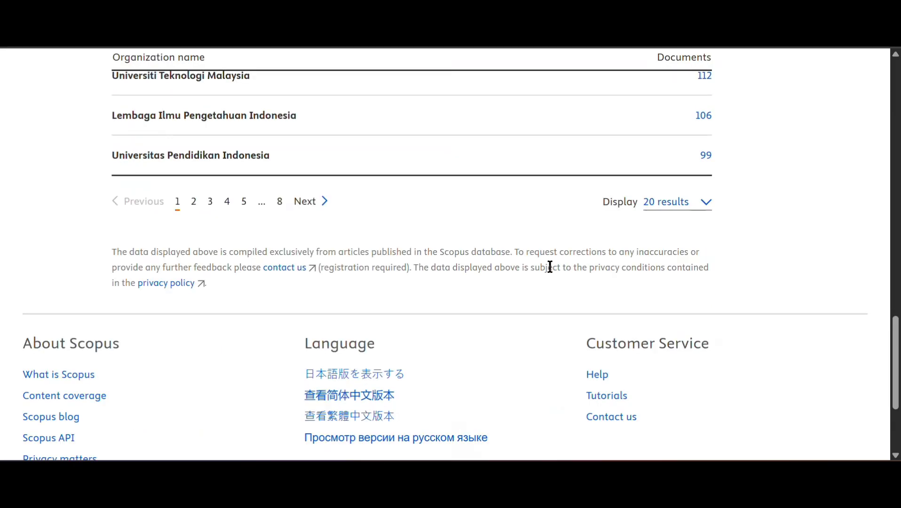
{"action": "scroll", "coordinate": [550, 266], "scroll_direction": "up", "scroll_amount": 7}
{"action": "scroll", "coordinate": [516, 309], "scroll_direction": "down", "scroll_amount": 4}
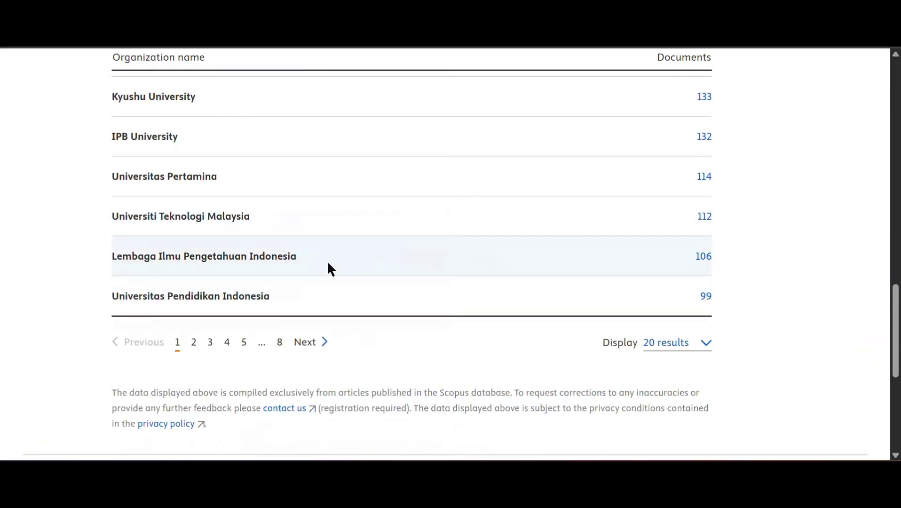
{"action": "scroll", "coordinate": [288, 223], "scroll_direction": "up", "scroll_amount": 20}
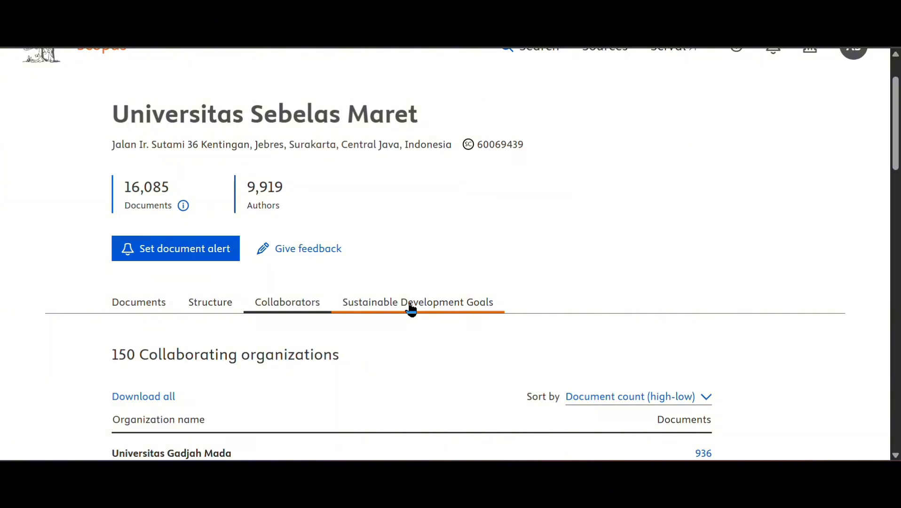
{"action": "left_click", "coordinate": [410, 308]}
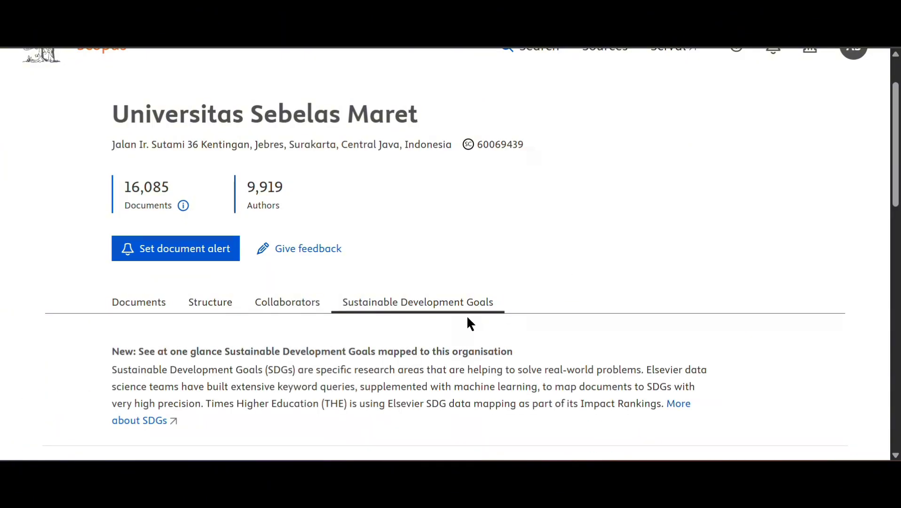
{"action": "scroll", "coordinate": [369, 320], "scroll_direction": "down", "scroll_amount": 3}
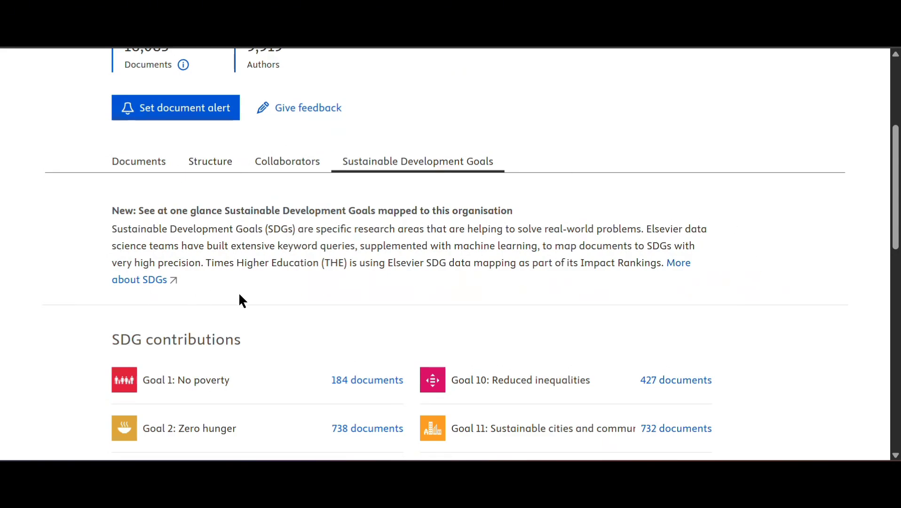
{"action": "scroll", "coordinate": [375, 315], "scroll_direction": "down", "scroll_amount": 5}
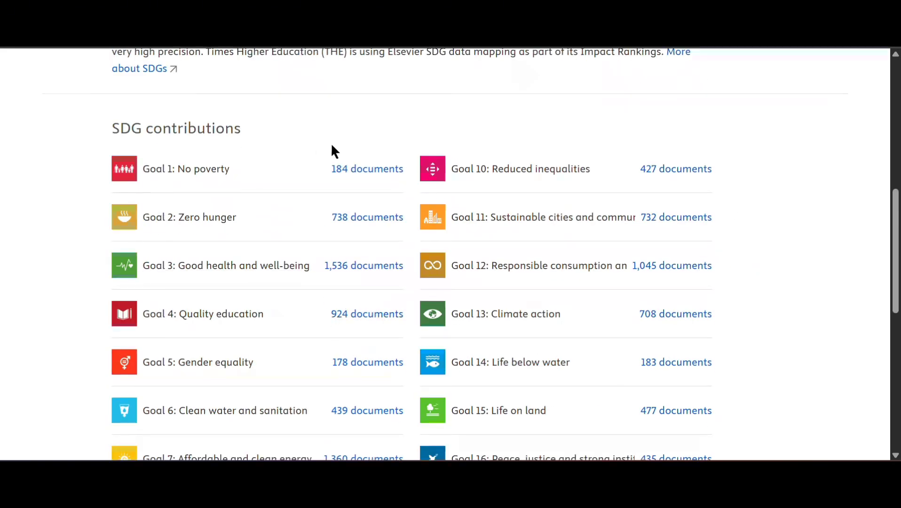
{"action": "scroll", "coordinate": [322, 157], "scroll_direction": "down", "scroll_amount": 3}
{"action": "scroll", "coordinate": [244, 188], "scroll_direction": "up", "scroll_amount": 2}
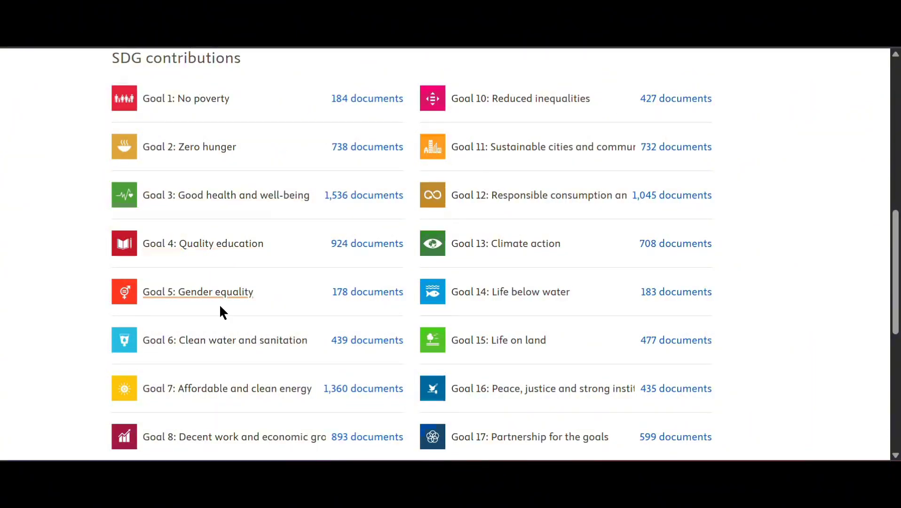
{"action": "scroll", "coordinate": [521, 237], "scroll_direction": "up", "scroll_amount": 3}
{"action": "scroll", "coordinate": [521, 241], "scroll_direction": "down", "scroll_amount": 6}
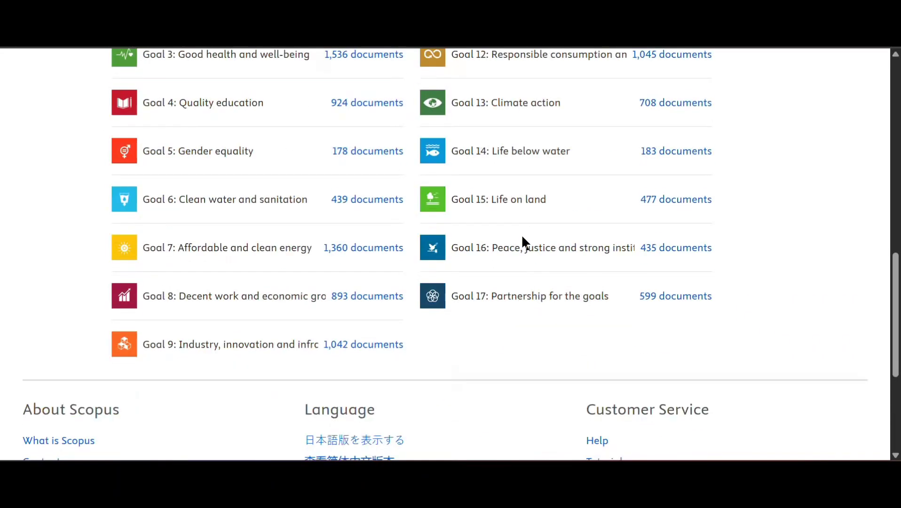
{"action": "scroll", "coordinate": [521, 241], "scroll_direction": "up", "scroll_amount": 5}
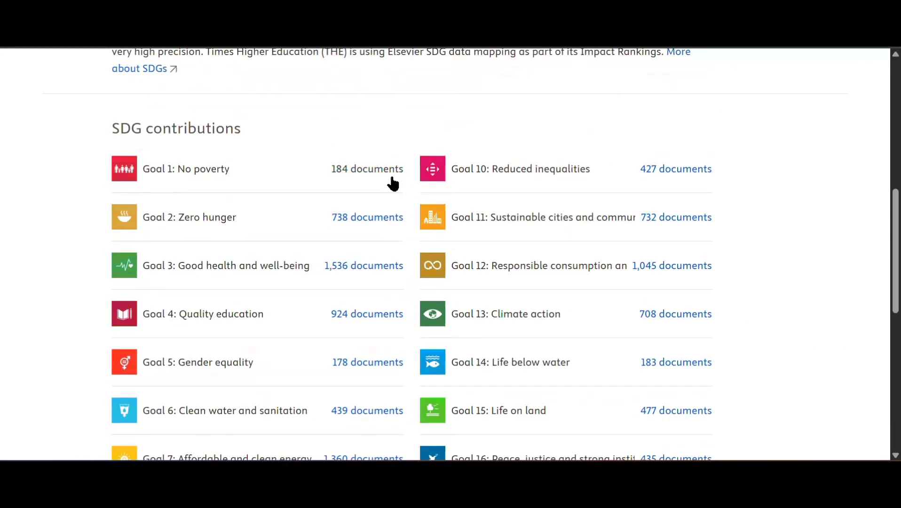
{"action": "scroll", "coordinate": [370, 181], "scroll_direction": "up", "scroll_amount": 6}
{"action": "scroll", "coordinate": [374, 284], "scroll_direction": "down", "scroll_amount": 3}
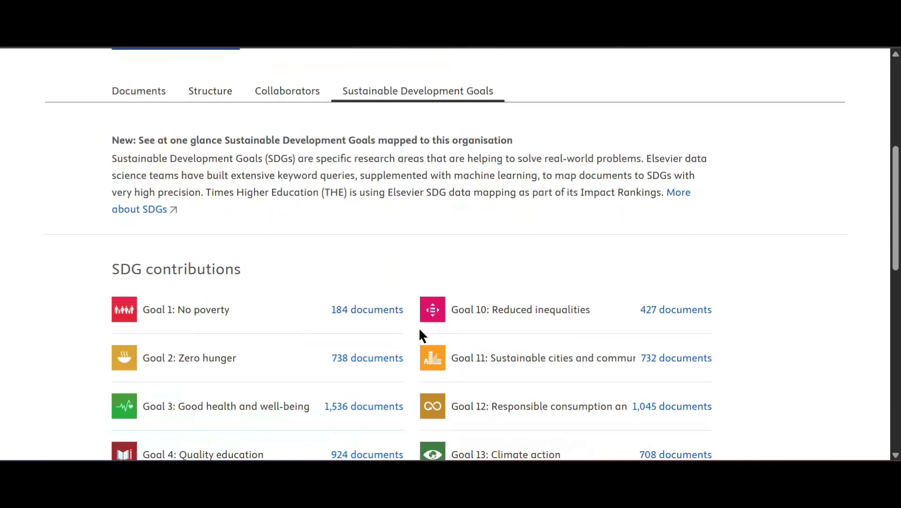
- List the 184 documents for Goal 1: No poverty and scroll through them
{"action": "left_click", "coordinate": [386, 312]}
{"action": "scroll", "coordinate": [374, 277], "scroll_direction": "down", "scroll_amount": 5}
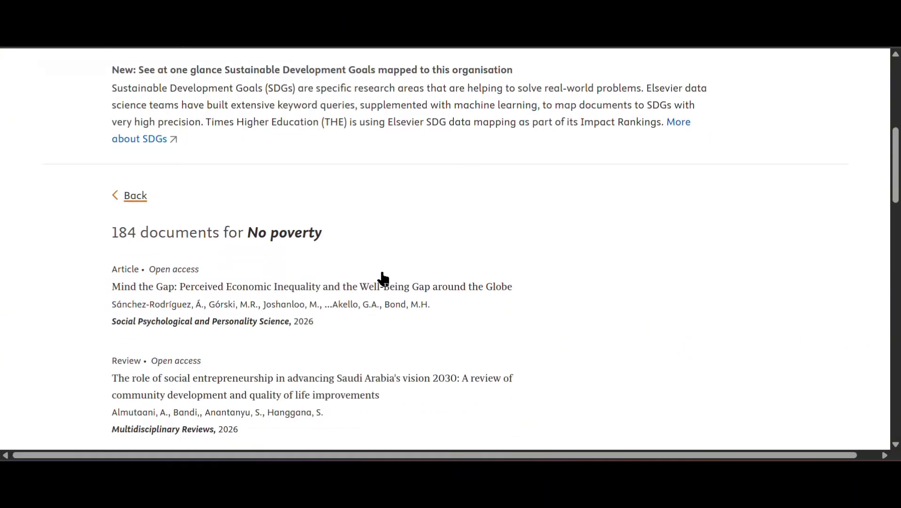
{"action": "scroll", "coordinate": [235, 226], "scroll_direction": "up", "scroll_amount": 3}
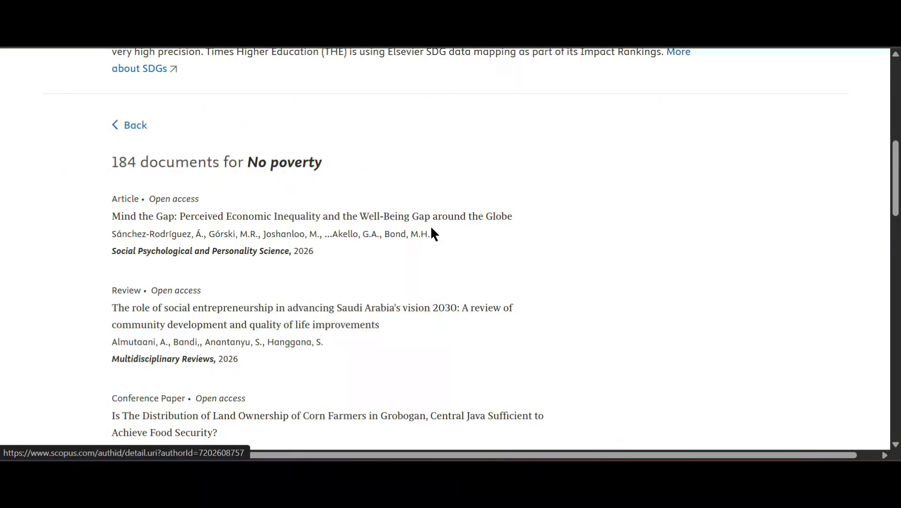
{"action": "scroll", "coordinate": [431, 229], "scroll_direction": "up", "scroll_amount": 3}
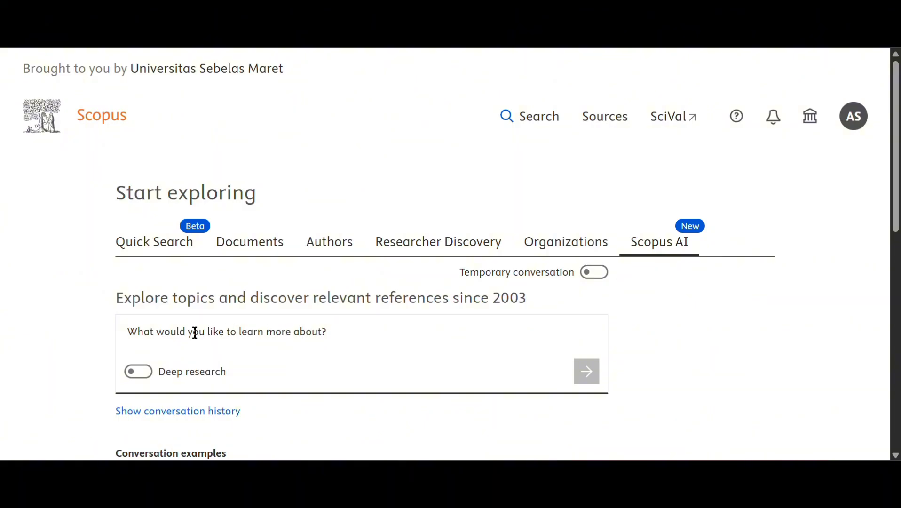
- Turn on Temporary conversation and Deep research, then enter 'pedagogy for elementary school teacher'
{"action": "left_click", "coordinate": [370, 340]}
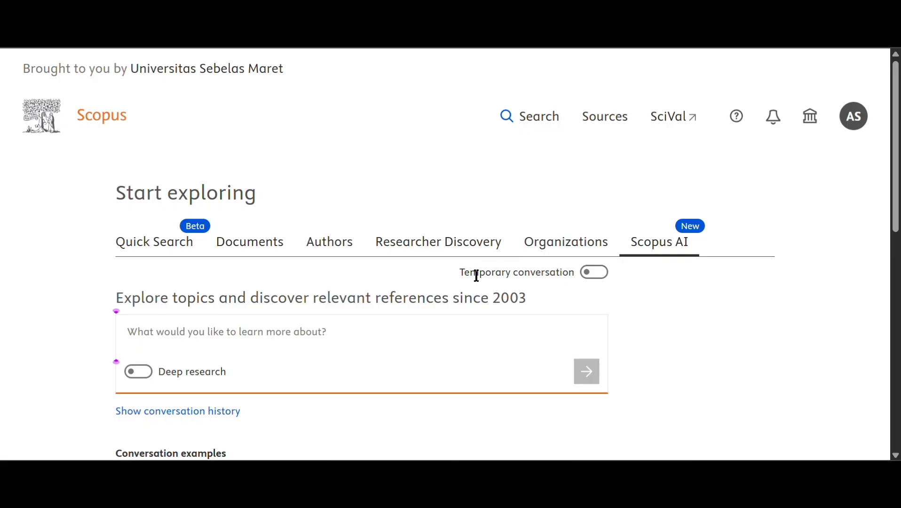
{"action": "left_click", "coordinate": [593, 273]}
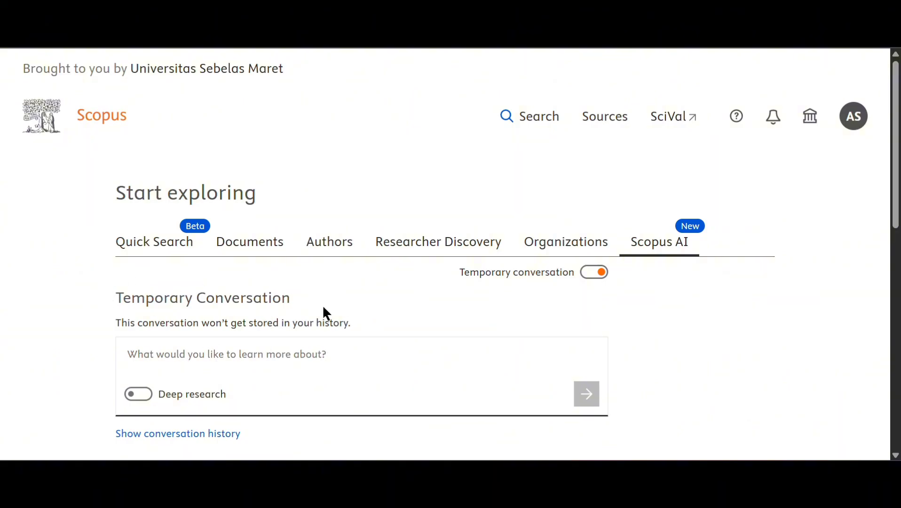
{"action": "left_click", "coordinate": [140, 395]}
{"action": "left_click", "coordinate": [187, 354]}
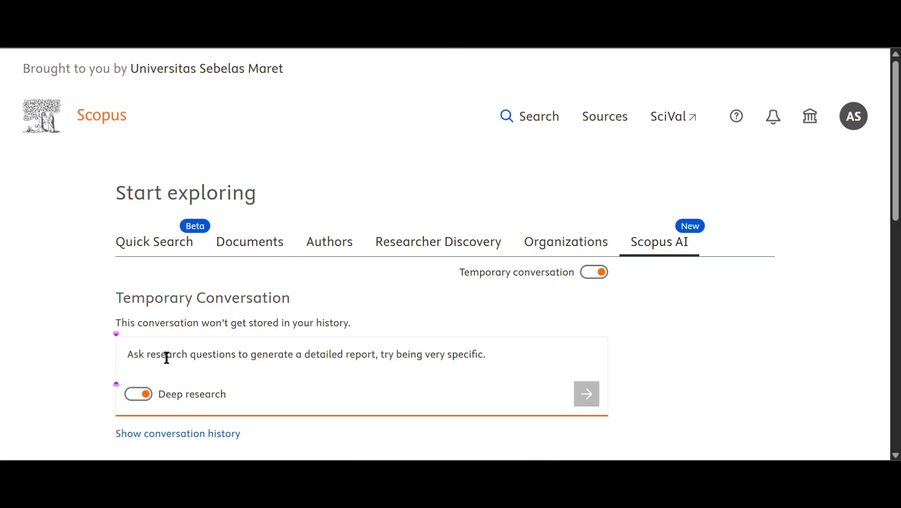
{"action": "type", "text": "pedagogy for elementary school teache"}
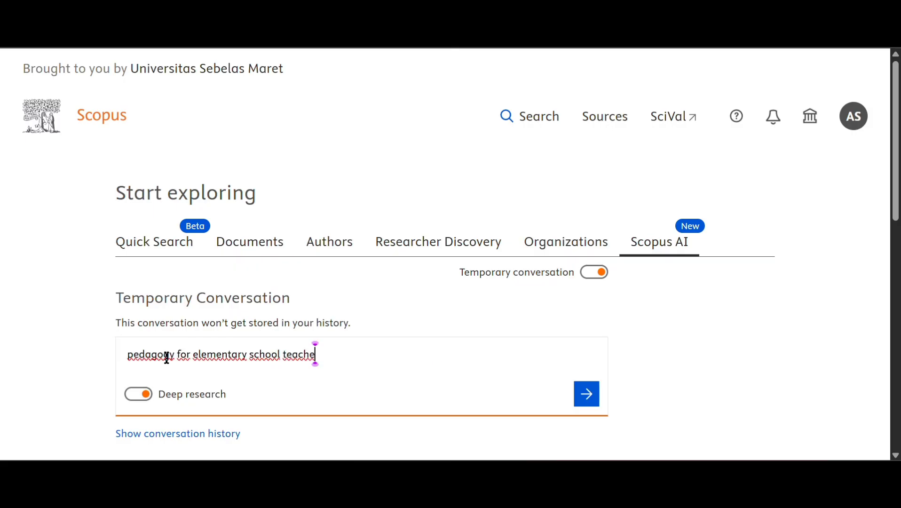
{"action": "type", "text": "r"}
- Submit the question and wait for the deep research report on elementary teacher pedagogy
{"action": "left_click", "coordinate": [585, 399]}
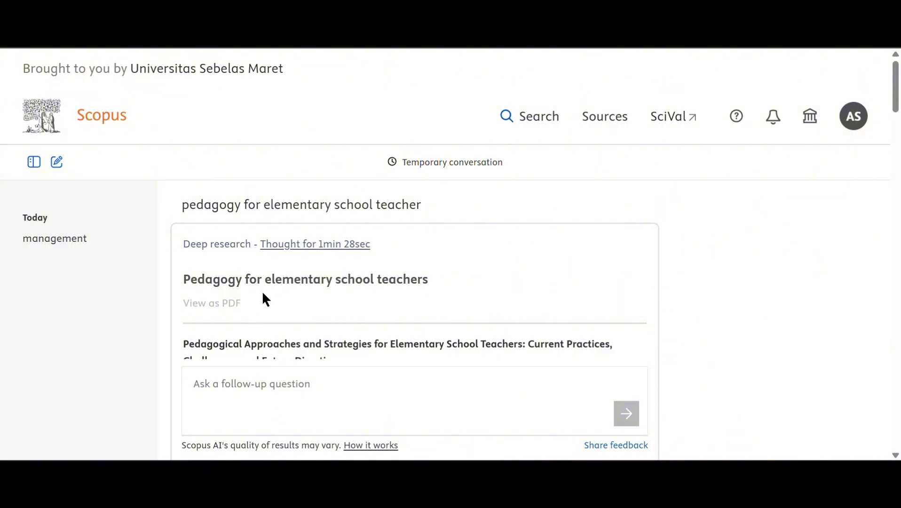
{"action": "scroll", "coordinate": [265, 300], "scroll_direction": "down", "scroll_amount": 1}
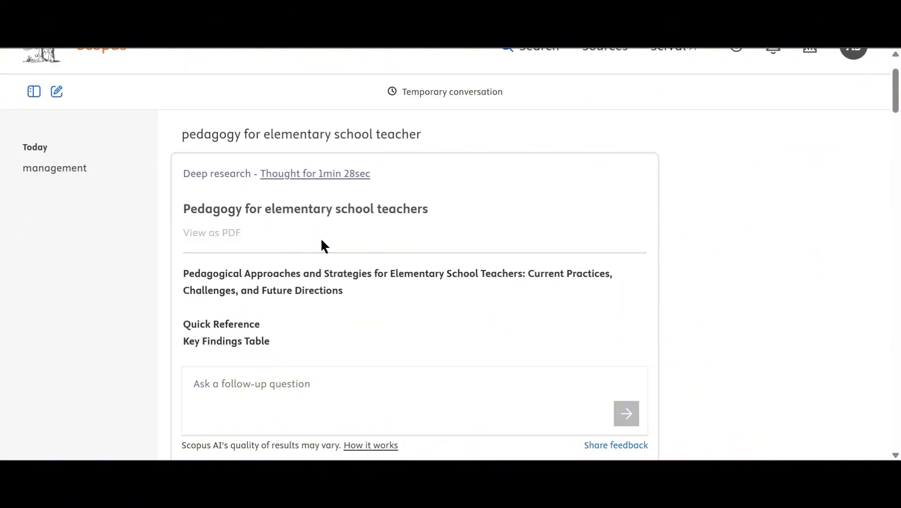
{"action": "scroll", "coordinate": [302, 254], "scroll_direction": "down", "scroll_amount": 3}
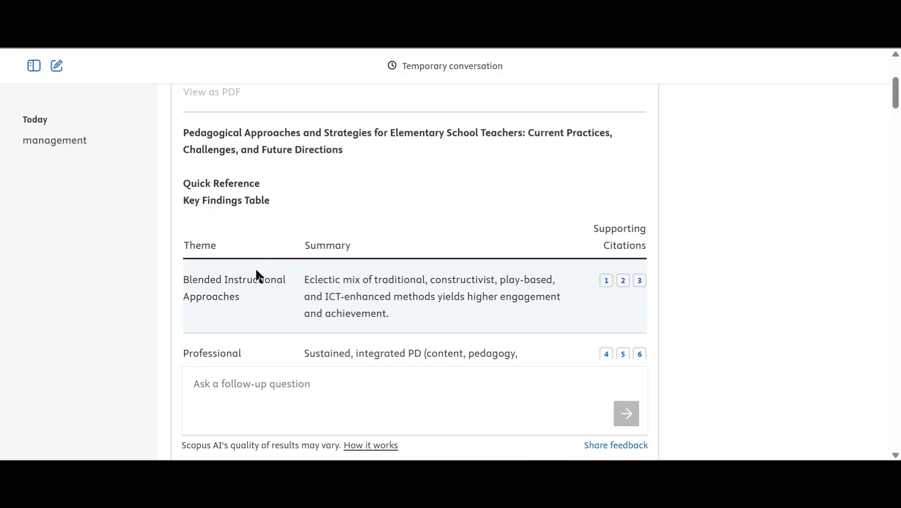
{"action": "scroll", "coordinate": [257, 275], "scroll_direction": "down", "scroll_amount": 3}
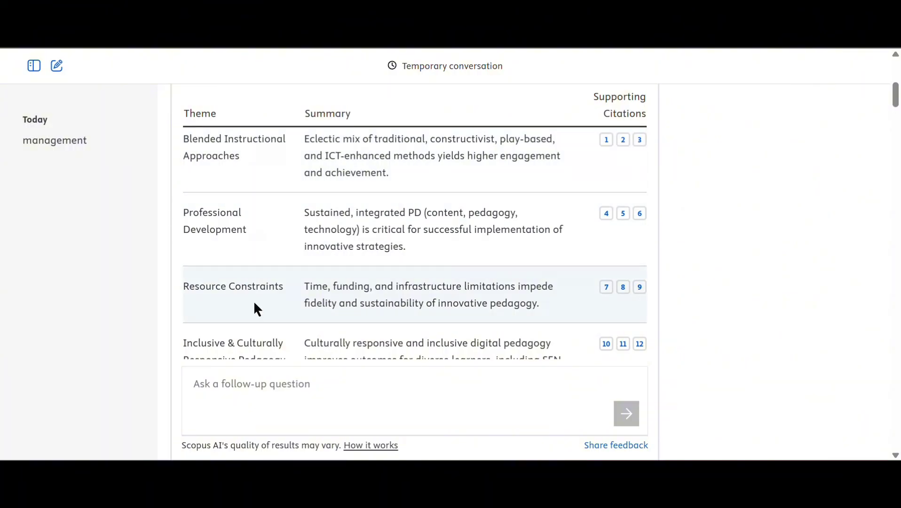
{"action": "scroll", "coordinate": [255, 305], "scroll_direction": "down", "scroll_amount": 3}
{"action": "scroll", "coordinate": [402, 239], "scroll_direction": "down", "scroll_amount": 1}
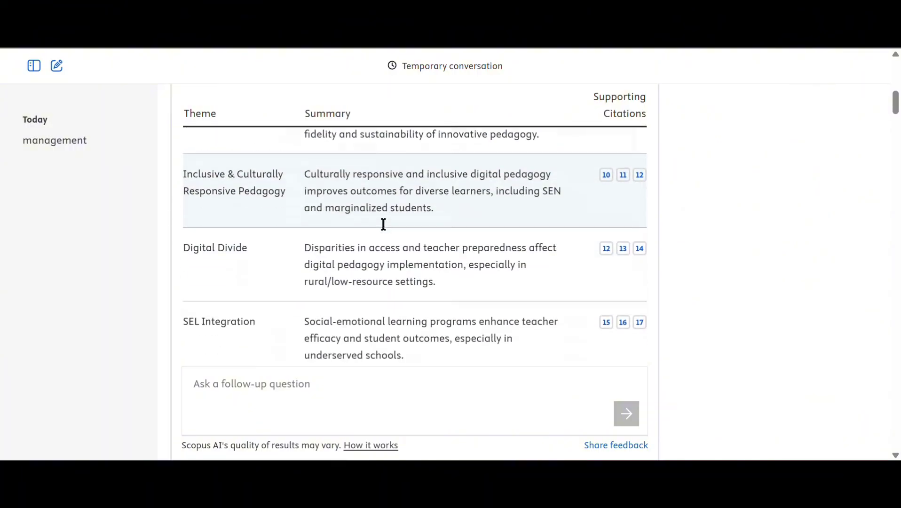
{"action": "scroll", "coordinate": [270, 254], "scroll_direction": "down", "scroll_amount": 5}
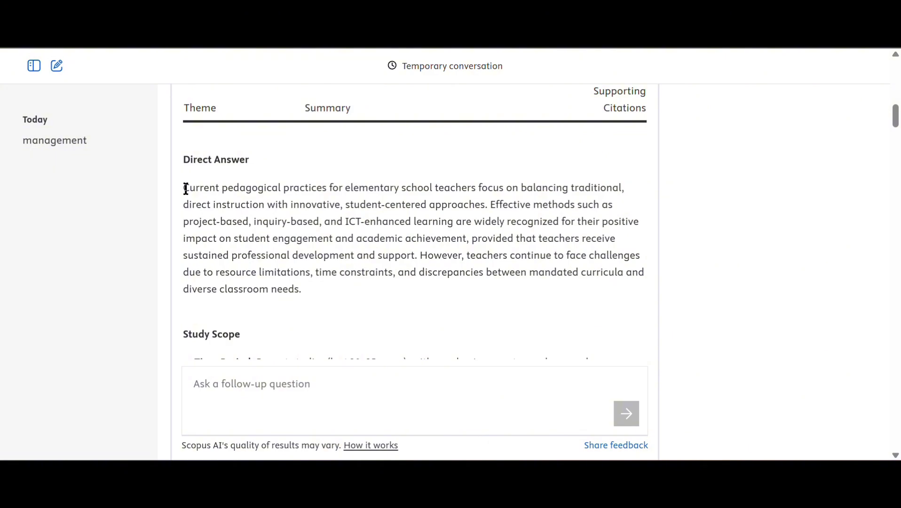
{"action": "scroll", "coordinate": [399, 216], "scroll_direction": "up", "scroll_amount": 7}
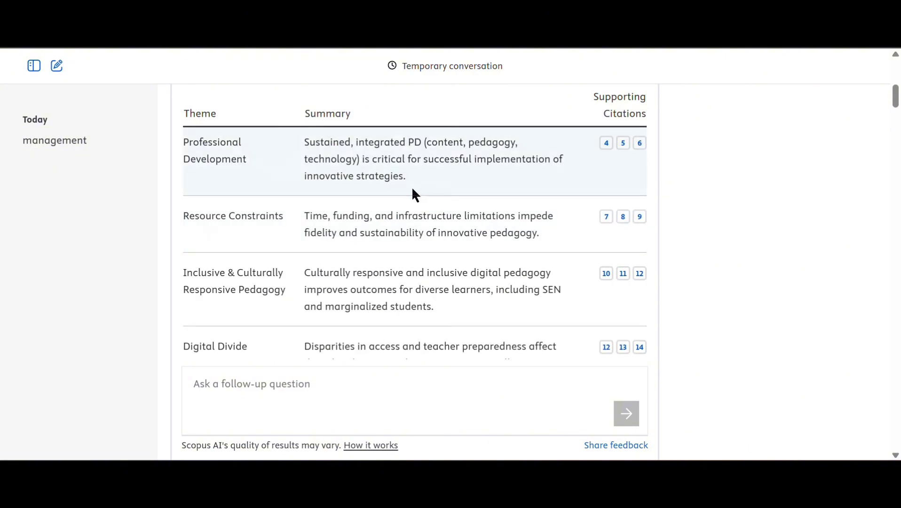
{"action": "scroll", "coordinate": [413, 195], "scroll_direction": "down", "scroll_amount": 5}
{"action": "scroll", "coordinate": [410, 212], "scroll_direction": "down", "scroll_amount": 3}
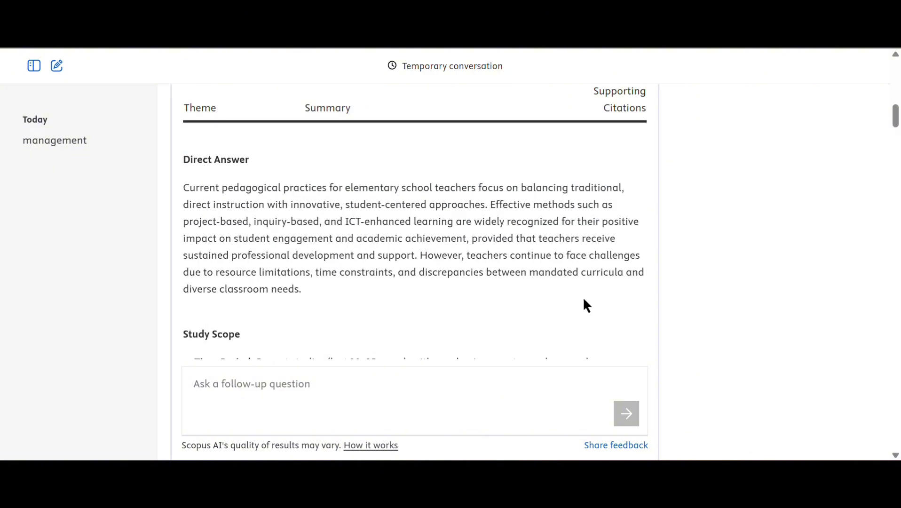
{"action": "scroll", "coordinate": [338, 235], "scroll_direction": "down", "scroll_amount": 2}
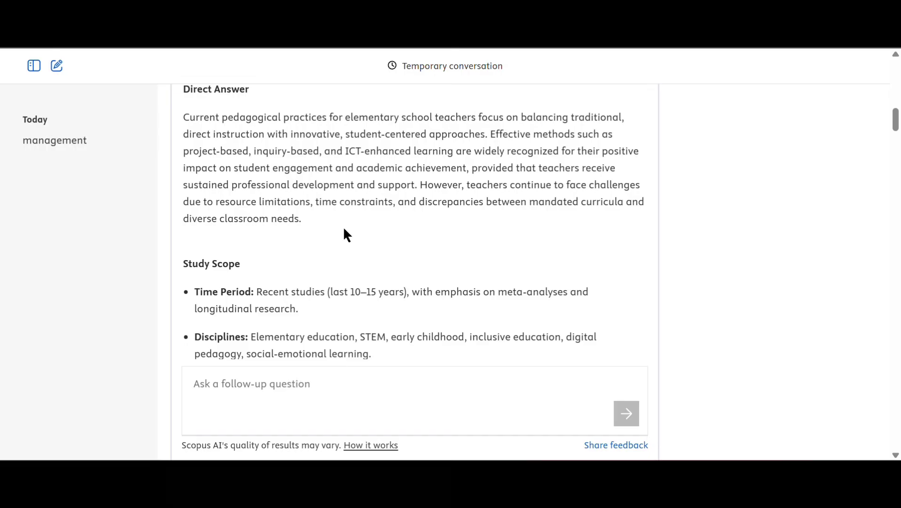
{"action": "scroll", "coordinate": [282, 226], "scroll_direction": "down", "scroll_amount": 2}
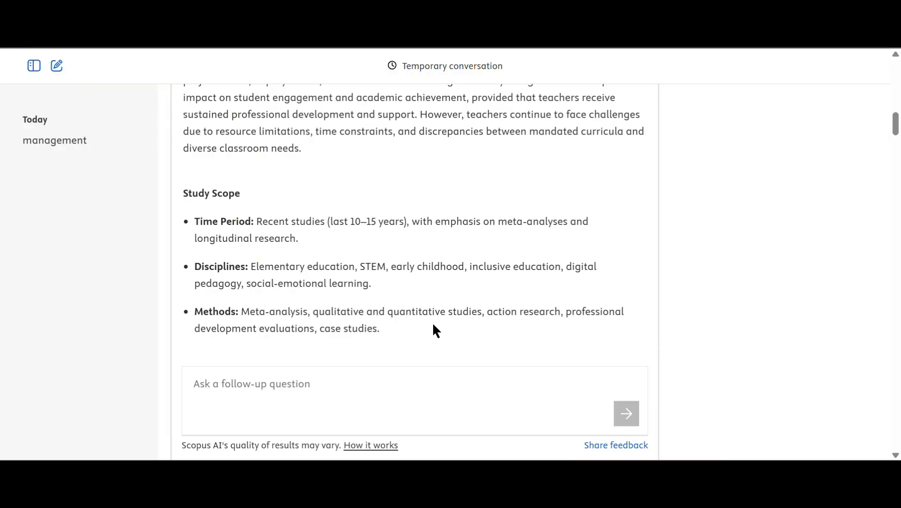
{"action": "scroll", "coordinate": [432, 323], "scroll_direction": "down", "scroll_amount": 5}
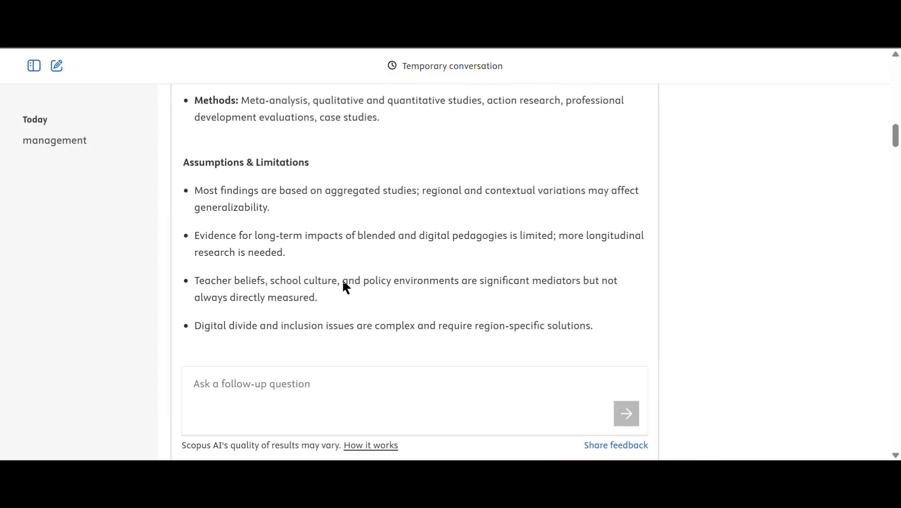
{"action": "scroll", "coordinate": [223, 181], "scroll_direction": "down", "scroll_amount": 2}
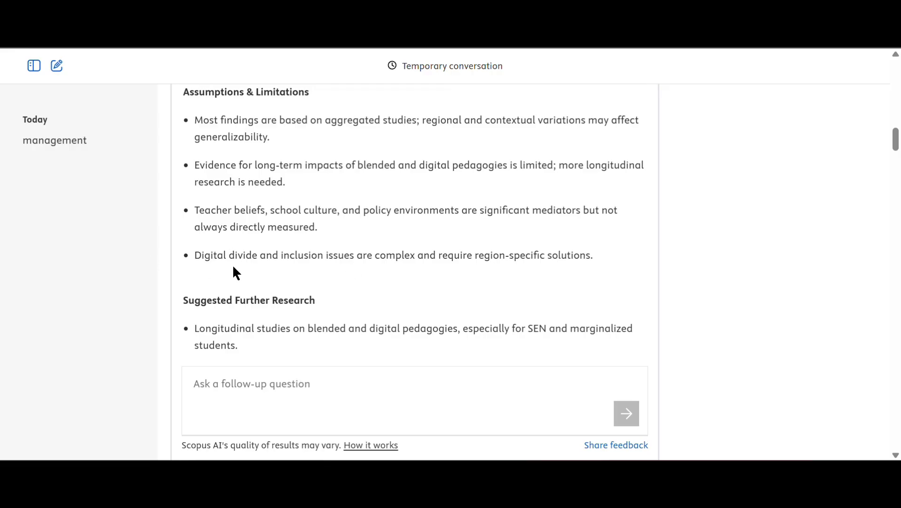
{"action": "scroll", "coordinate": [246, 301], "scroll_direction": "down", "scroll_amount": 3}
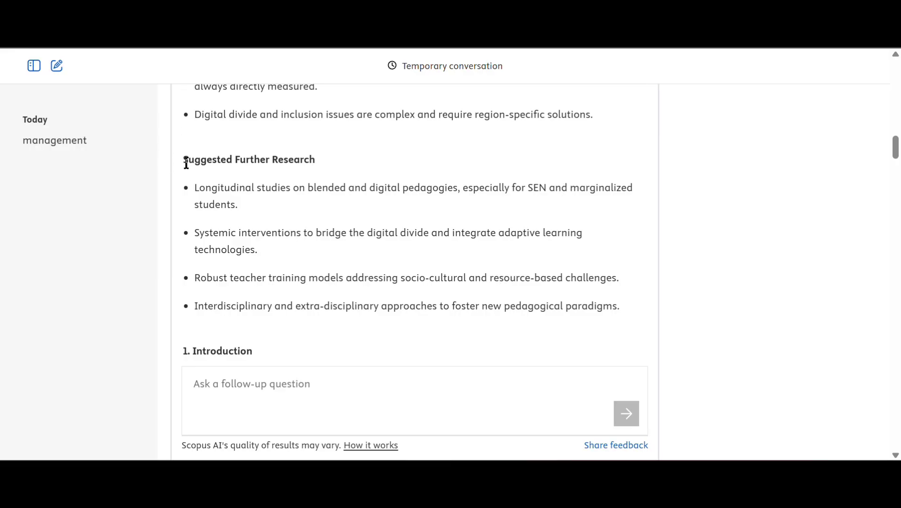
{"action": "scroll", "coordinate": [187, 163], "scroll_direction": "down", "scroll_amount": 4}
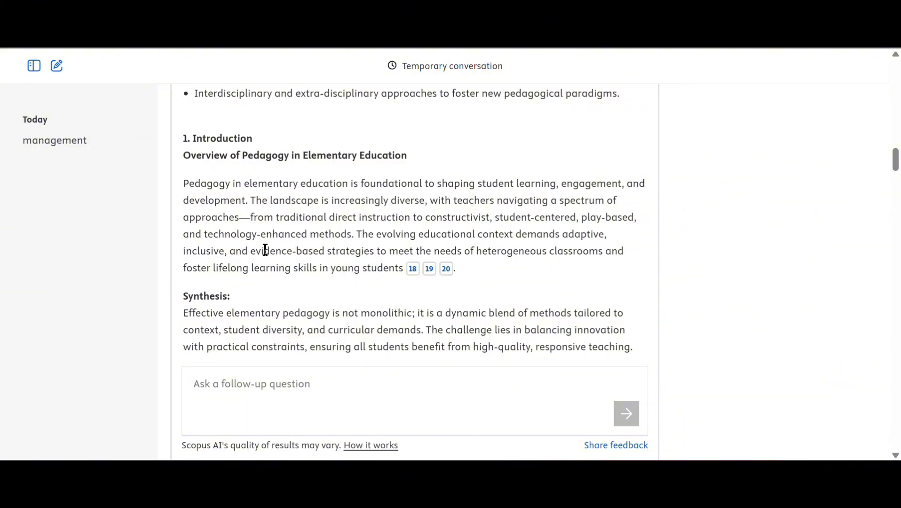
{"action": "scroll", "coordinate": [181, 241], "scroll_direction": "down", "scroll_amount": 2}
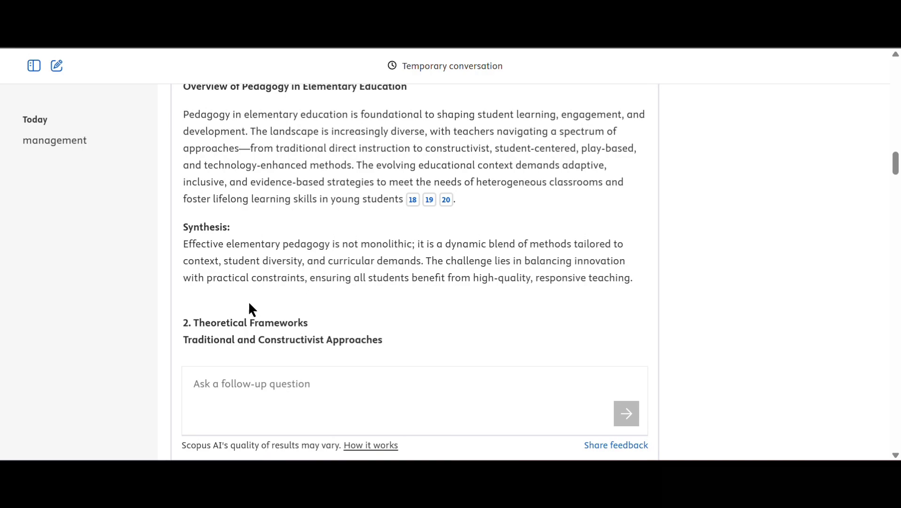
{"action": "scroll", "coordinate": [249, 312], "scroll_direction": "down", "scroll_amount": 3}
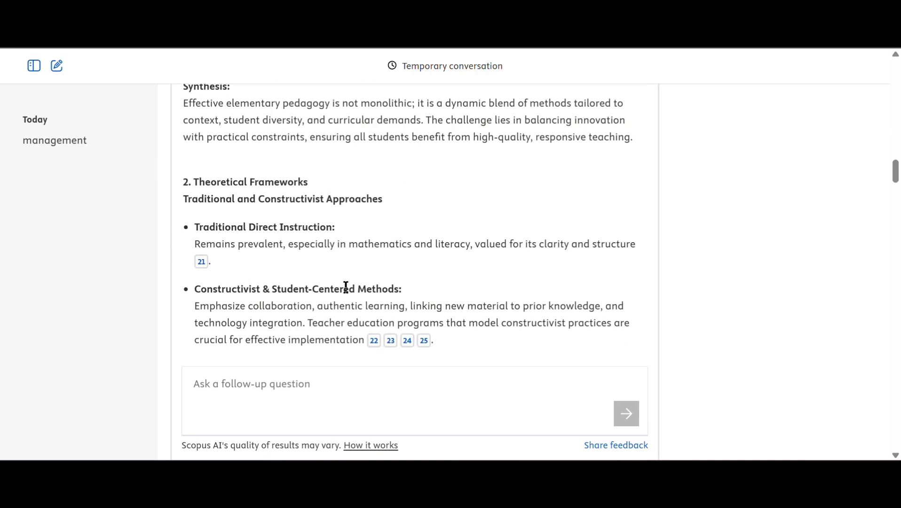
{"action": "scroll", "coordinate": [347, 287], "scroll_direction": "down", "scroll_amount": 2}
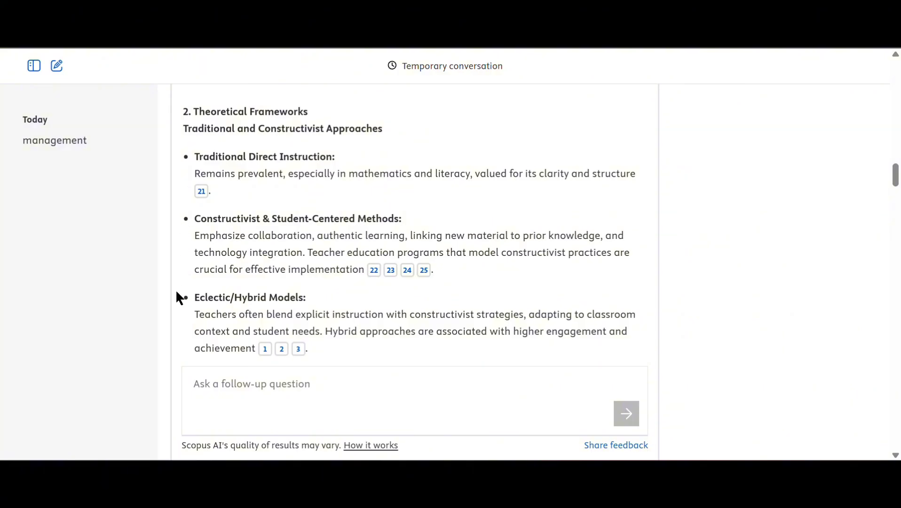
{"action": "scroll", "coordinate": [181, 292], "scroll_direction": "down", "scroll_amount": 3}
{"action": "scroll", "coordinate": [207, 256], "scroll_direction": "down", "scroll_amount": 2}
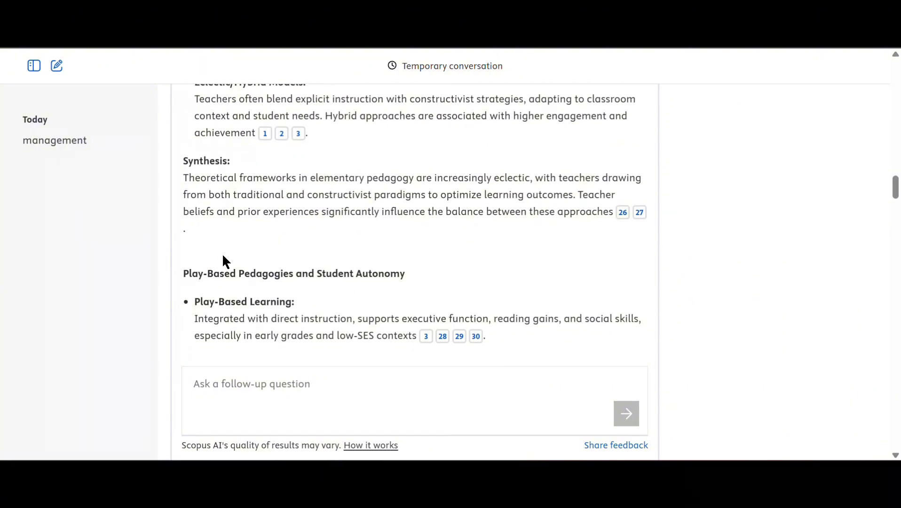
{"action": "scroll", "coordinate": [223, 256], "scroll_direction": "down", "scroll_amount": 3}
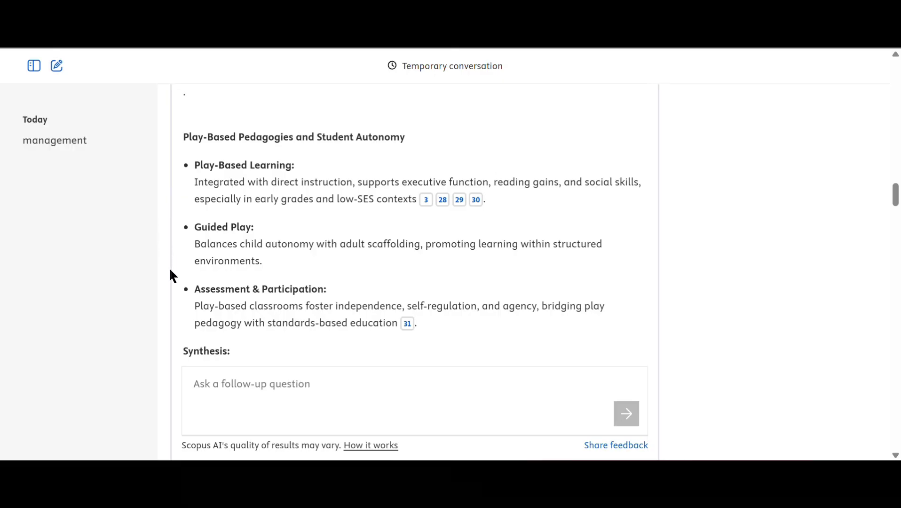
{"action": "scroll", "coordinate": [170, 276], "scroll_direction": "down", "scroll_amount": 3}
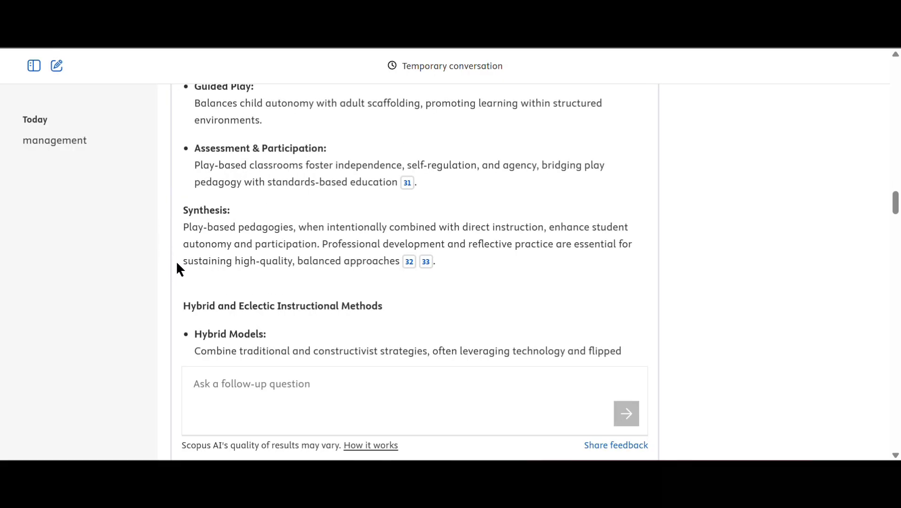
{"action": "scroll", "coordinate": [177, 265], "scroll_direction": "down", "scroll_amount": 3}
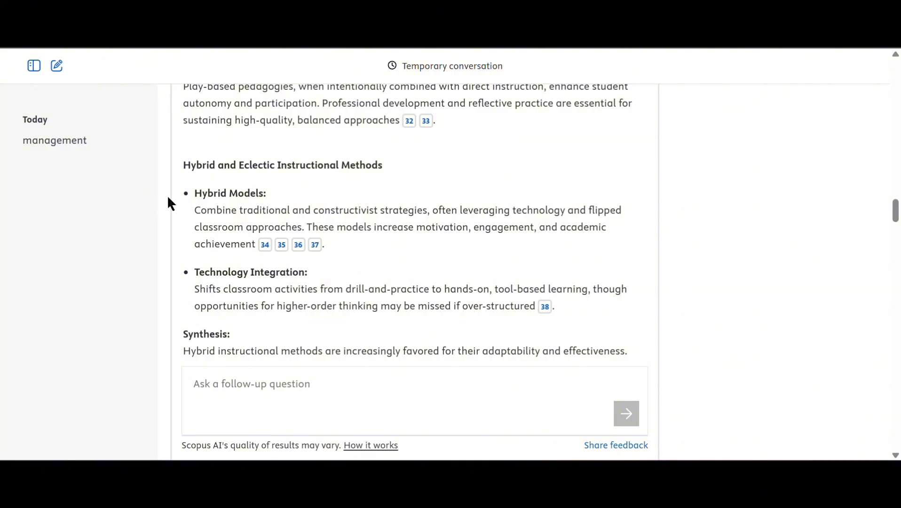
{"action": "scroll", "coordinate": [167, 207], "scroll_direction": "down", "scroll_amount": 3}
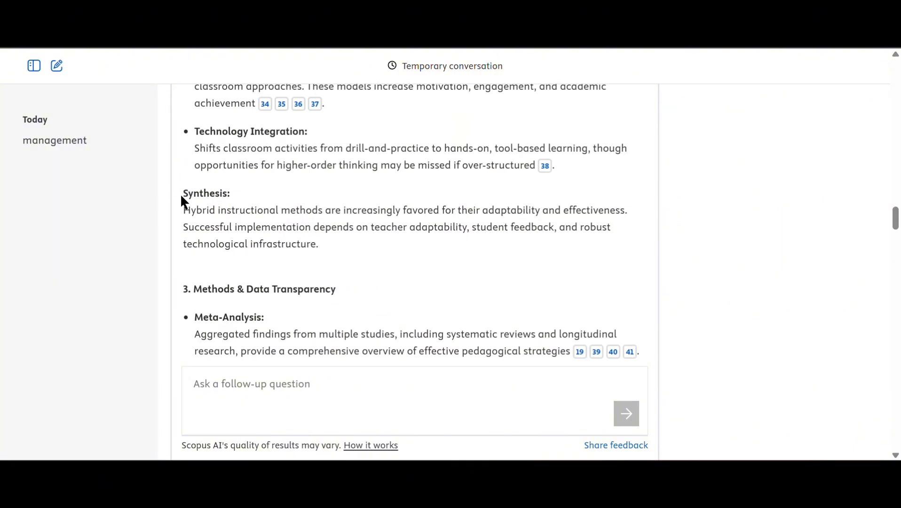
{"action": "left_click", "coordinate": [265, 104]}
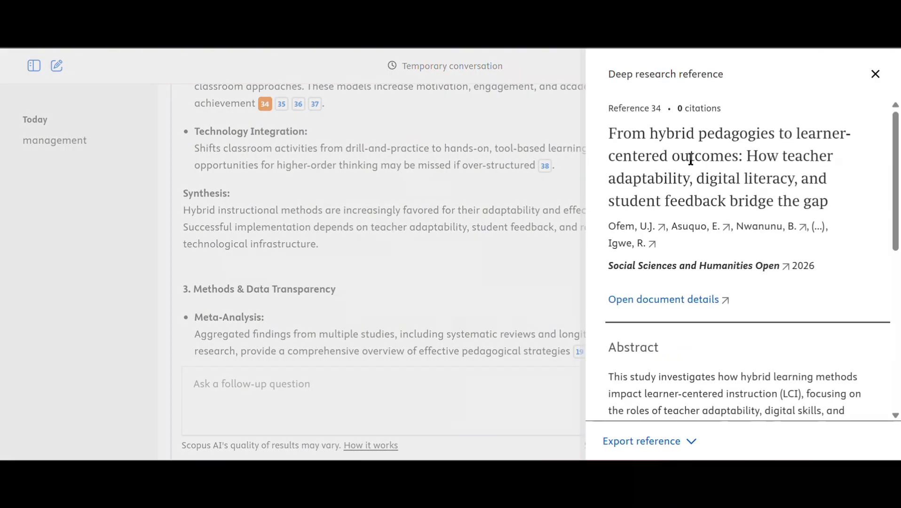
{"action": "scroll", "coordinate": [704, 160], "scroll_direction": "down", "scroll_amount": 9}
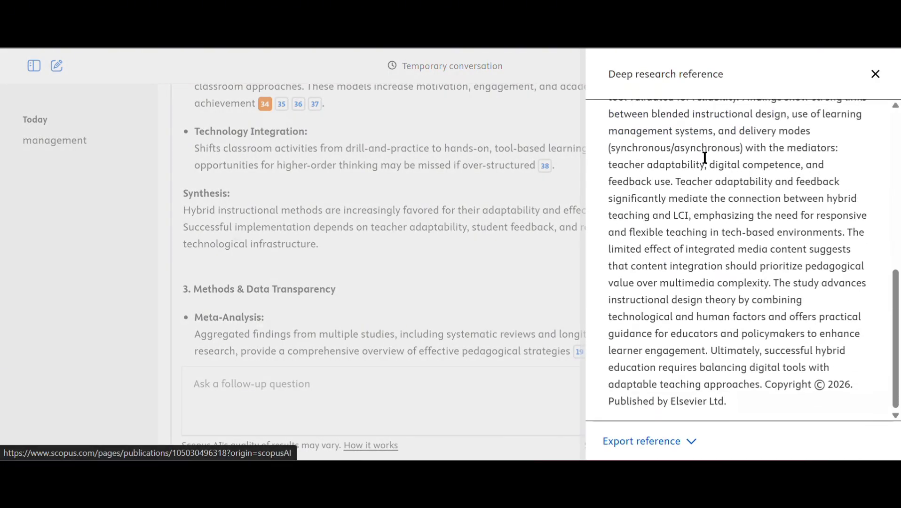
{"action": "scroll", "coordinate": [708, 167], "scroll_direction": "up", "scroll_amount": 9}
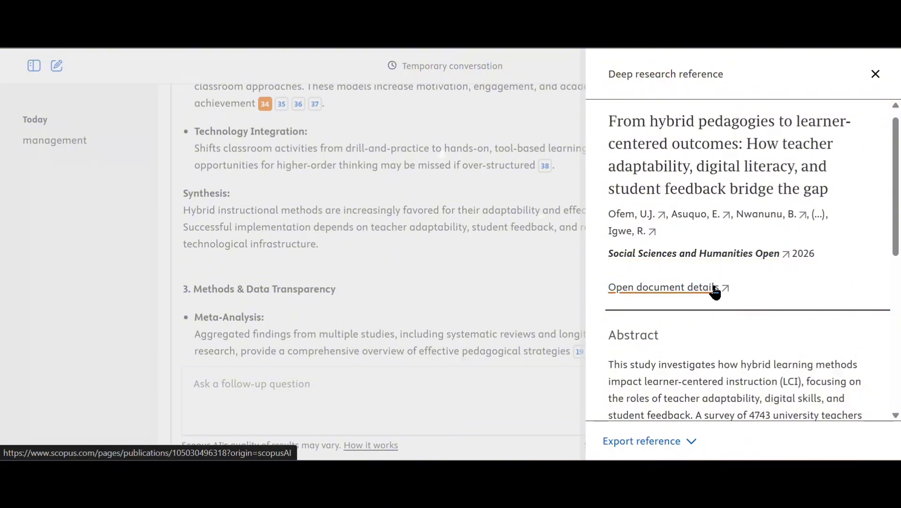
{"action": "left_click", "coordinate": [875, 74]}
- Scroll from section 4 through Conclusion and Creative Insight to the 93-references link
{"action": "scroll", "coordinate": [407, 247], "scroll_direction": "down", "scroll_amount": 10}
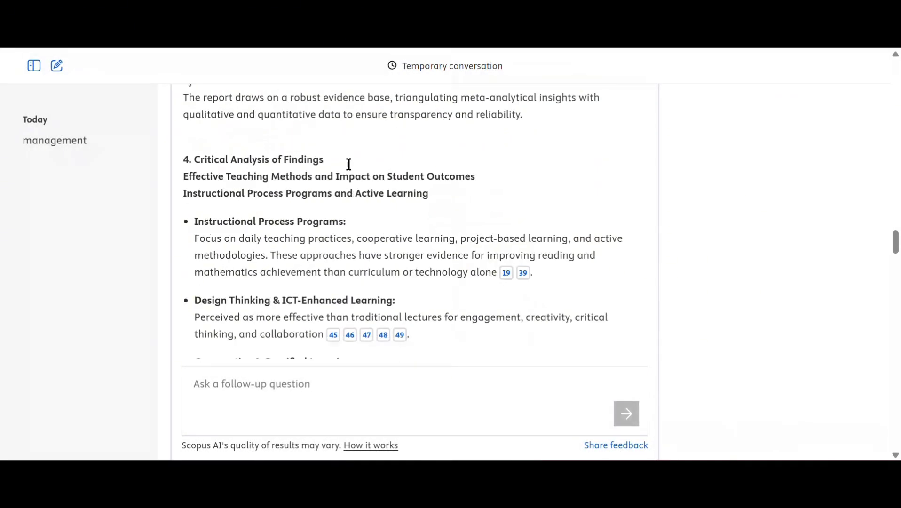
{"action": "scroll", "coordinate": [315, 234], "scroll_direction": "down", "scroll_amount": 5}
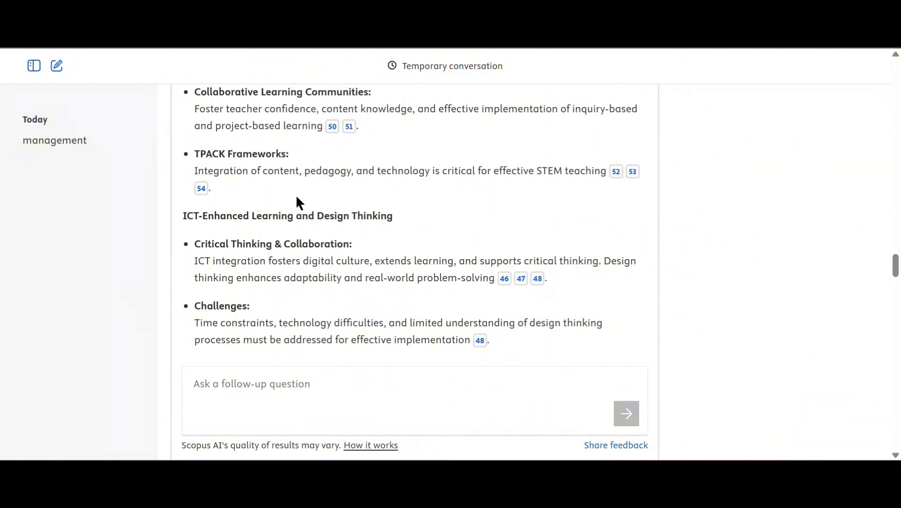
{"action": "scroll", "coordinate": [470, 220], "scroll_direction": "down", "scroll_amount": 3}
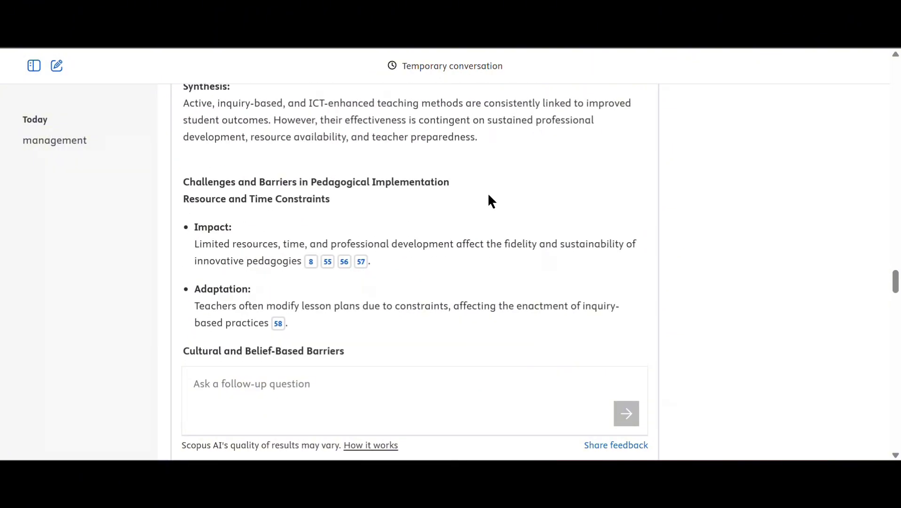
{"action": "scroll", "coordinate": [489, 196], "scroll_direction": "down", "scroll_amount": 6}
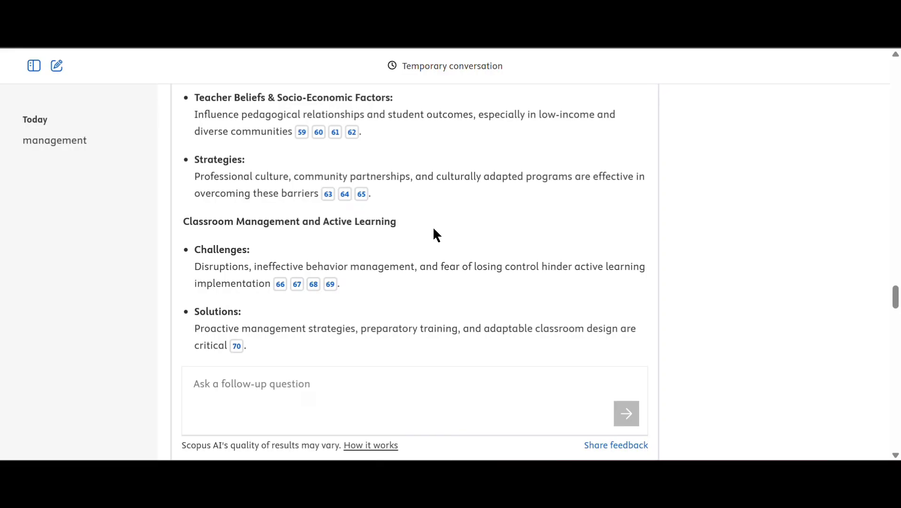
{"action": "scroll", "coordinate": [434, 229], "scroll_direction": "up", "scroll_amount": 3}
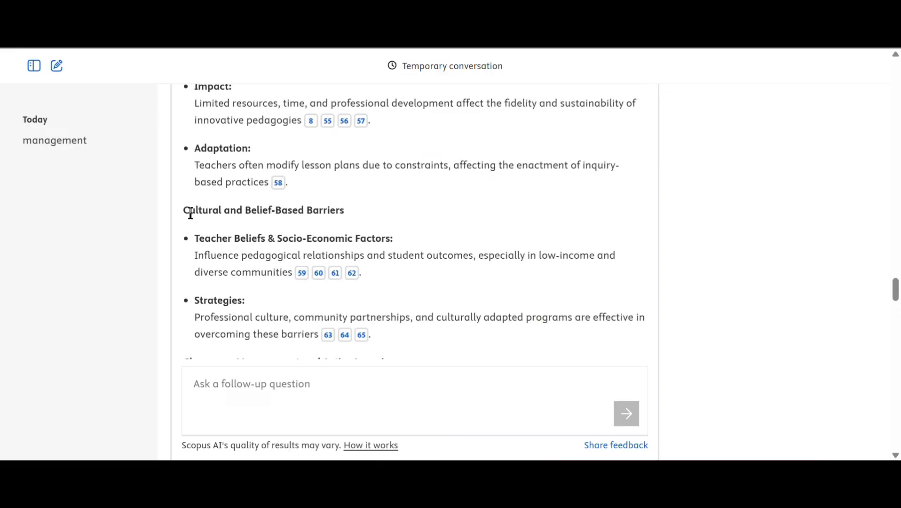
{"action": "scroll", "coordinate": [388, 208], "scroll_direction": "down", "scroll_amount": 10}
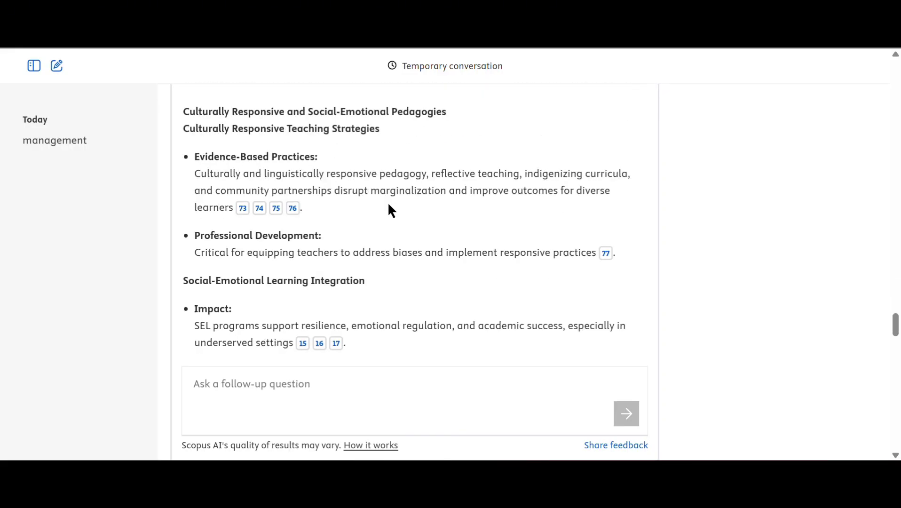
{"action": "scroll", "coordinate": [387, 210], "scroll_direction": "down", "scroll_amount": 6}
{"action": "scroll", "coordinate": [386, 193], "scroll_direction": "down", "scroll_amount": 7}
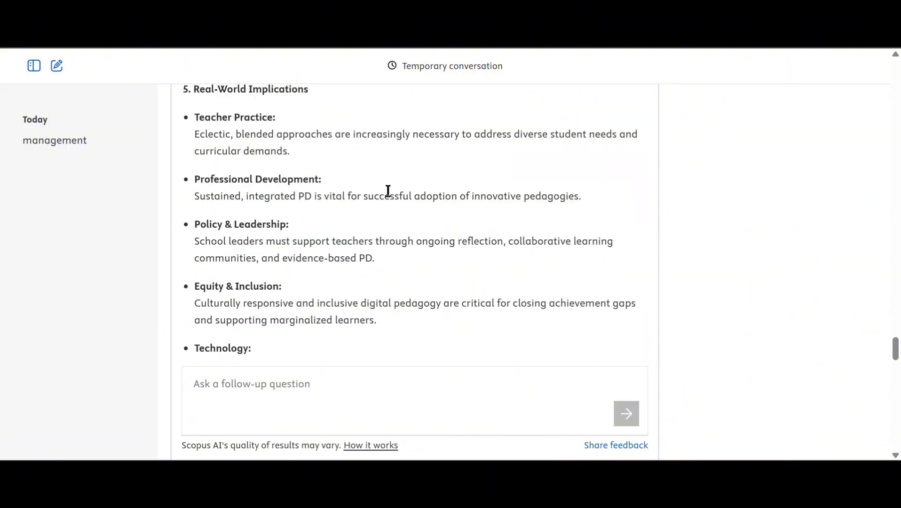
{"action": "scroll", "coordinate": [388, 193], "scroll_direction": "down", "scroll_amount": 12}
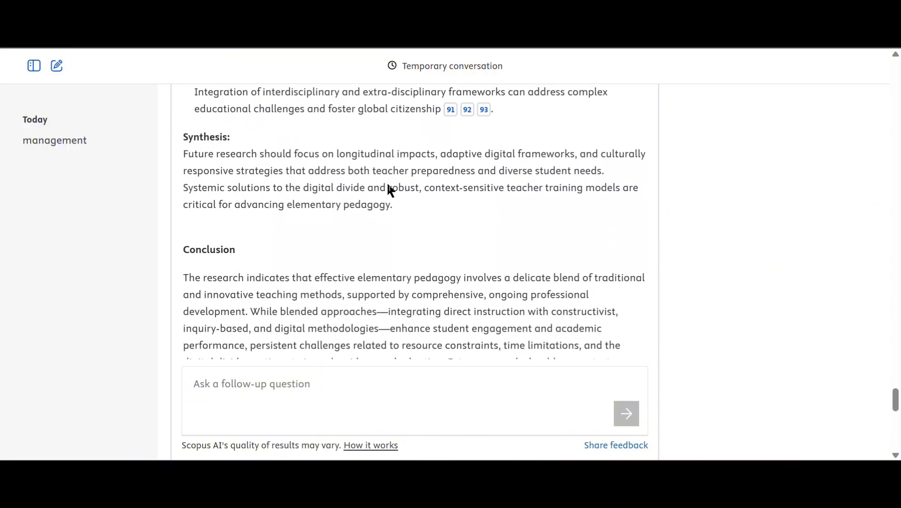
{"action": "scroll", "coordinate": [388, 183], "scroll_direction": "down", "scroll_amount": 2}
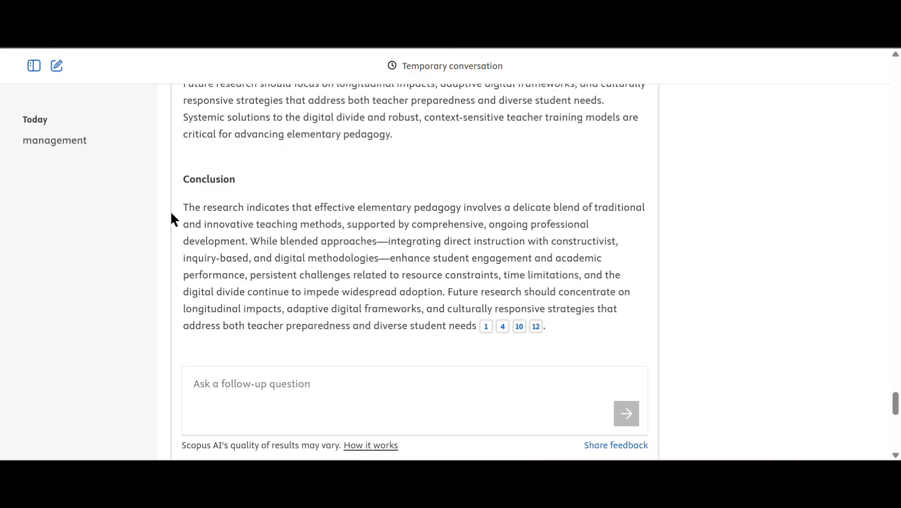
{"action": "scroll", "coordinate": [252, 213], "scroll_direction": "down", "scroll_amount": 3}
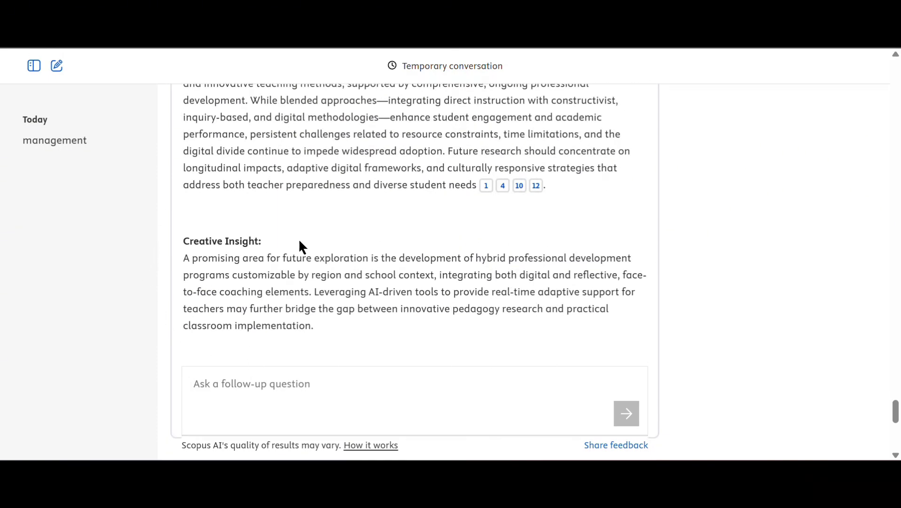
{"action": "scroll", "coordinate": [300, 242], "scroll_direction": "down", "scroll_amount": 5}
{"action": "scroll", "coordinate": [445, 201], "scroll_direction": "down", "scroll_amount": 2}
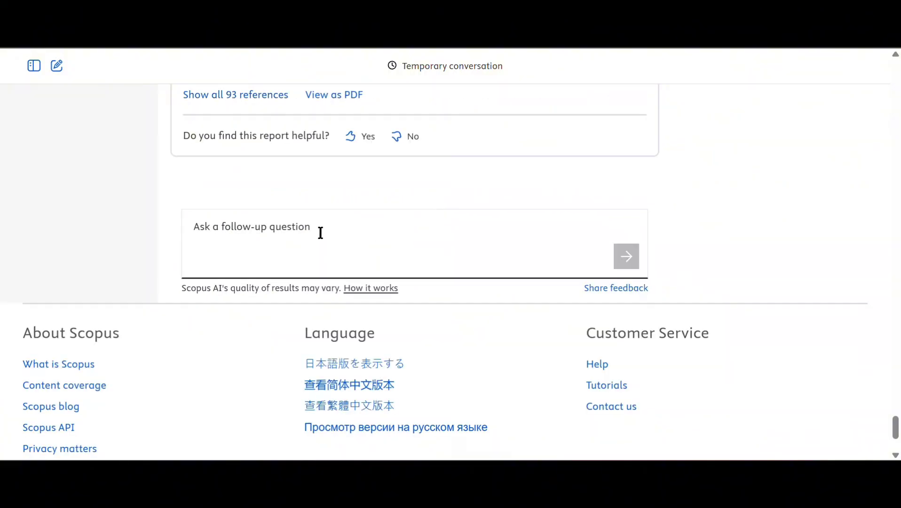
{"action": "scroll", "coordinate": [318, 233], "scroll_direction": "up", "scroll_amount": 3}
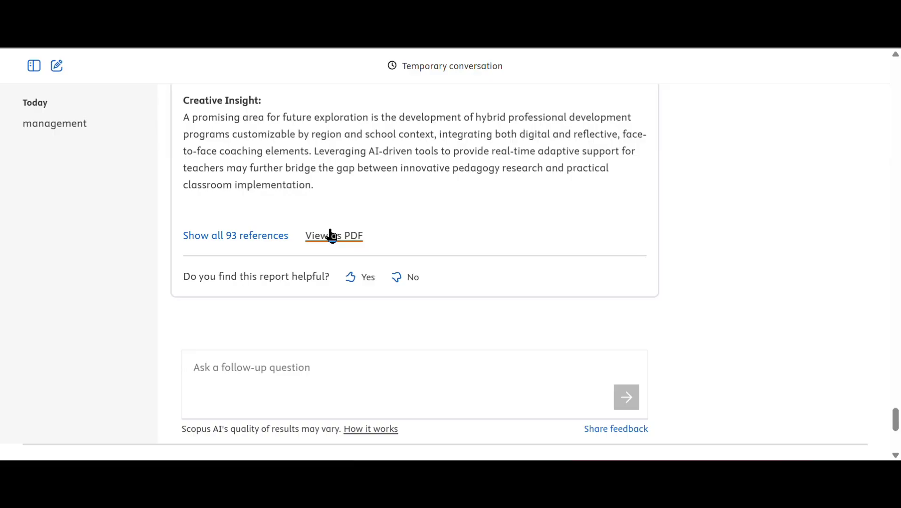
- Focus the follow-up question box, then scroll back up to the report title and query
{"action": "left_click", "coordinate": [283, 366]}
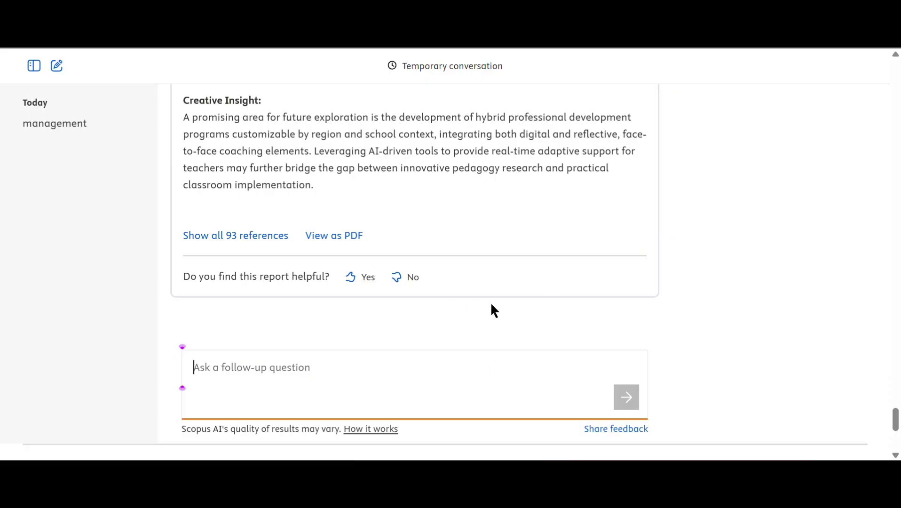
{"action": "scroll", "coordinate": [491, 302], "scroll_direction": "up", "scroll_amount": 5}
{"action": "scroll", "coordinate": [493, 302], "scroll_direction": "up", "scroll_amount": 15}
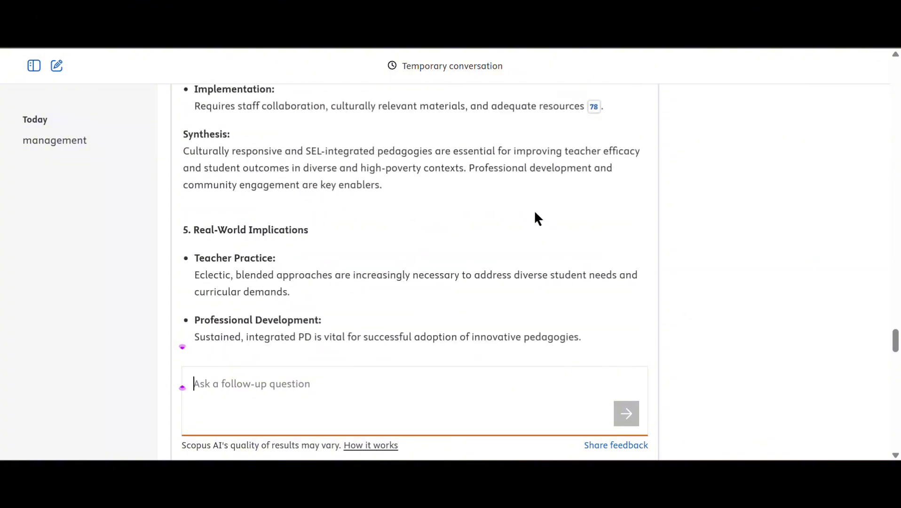
{"action": "scroll", "coordinate": [527, 221], "scroll_direction": "up", "scroll_amount": 20}
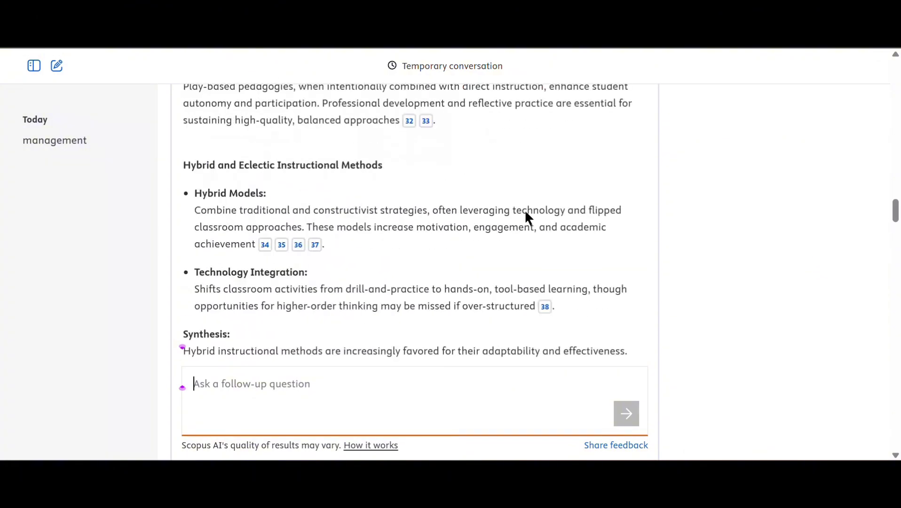
{"action": "scroll", "coordinate": [526, 213], "scroll_direction": "up", "scroll_amount": 20}
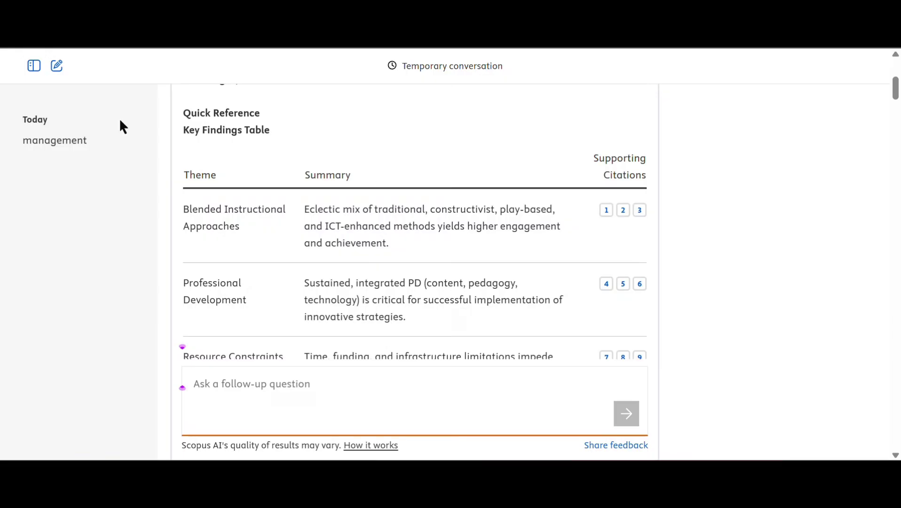
{"action": "scroll", "coordinate": [407, 211], "scroll_direction": "up", "scroll_amount": 5}
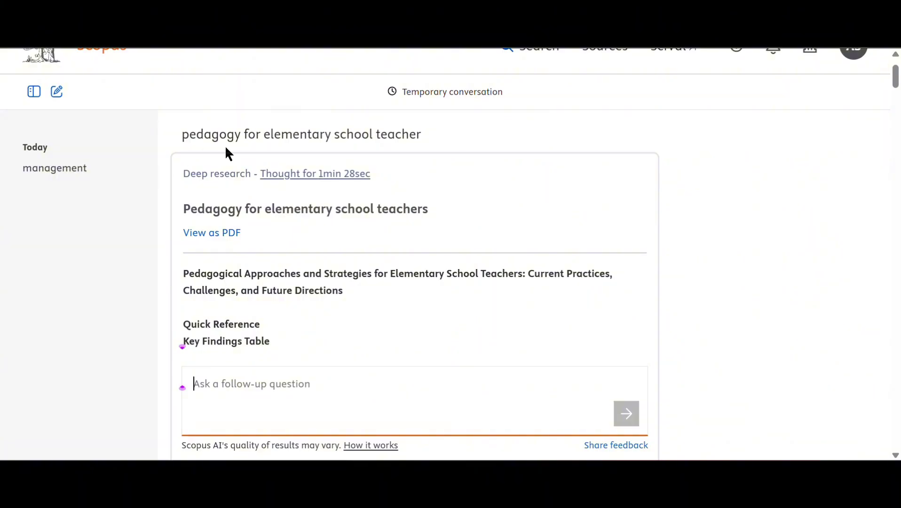
{"action": "scroll", "coordinate": [475, 237], "scroll_direction": "up", "scroll_amount": 2}
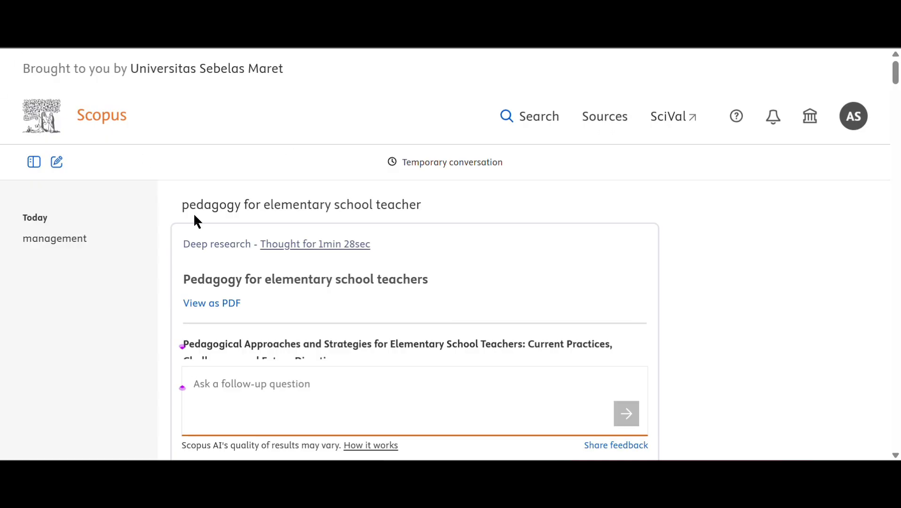
- Paste the pedagogy query on the start page and submit it with Deep research off
{"action": "key", "text": "alt+Left"}
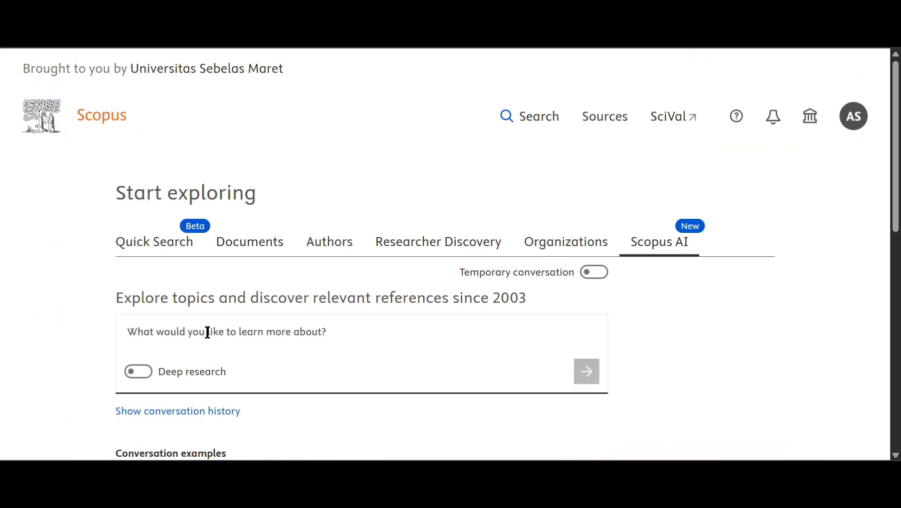
{"action": "left_click", "coordinate": [207, 332]}
{"action": "right_click", "coordinate": [194, 337]}
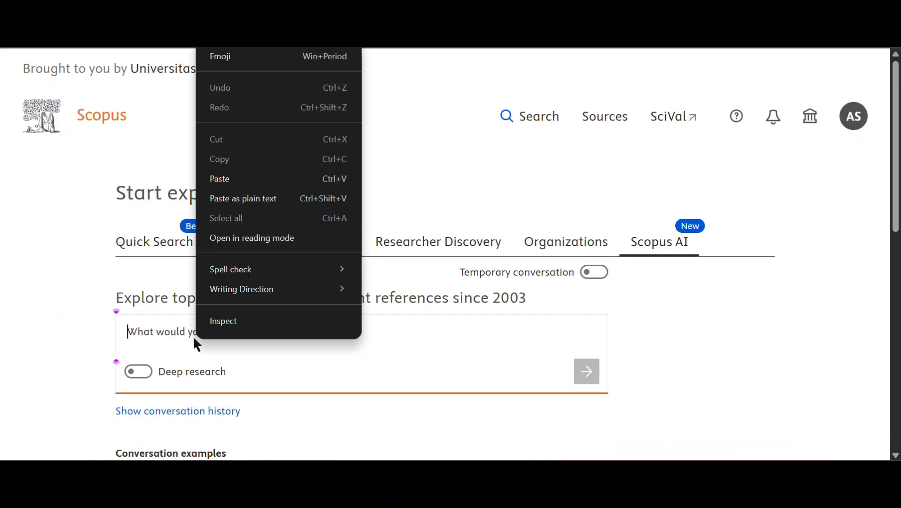
{"action": "left_click", "coordinate": [231, 199]}
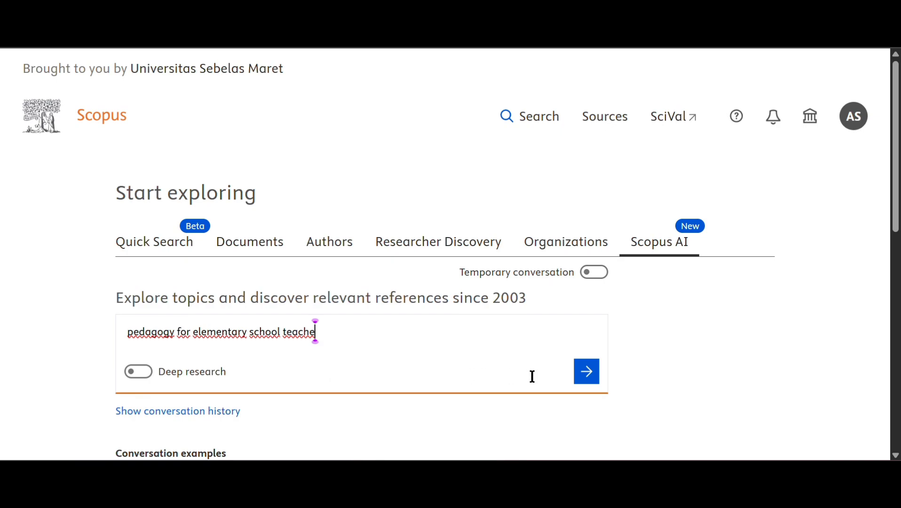
{"action": "left_click", "coordinate": [587, 373]}
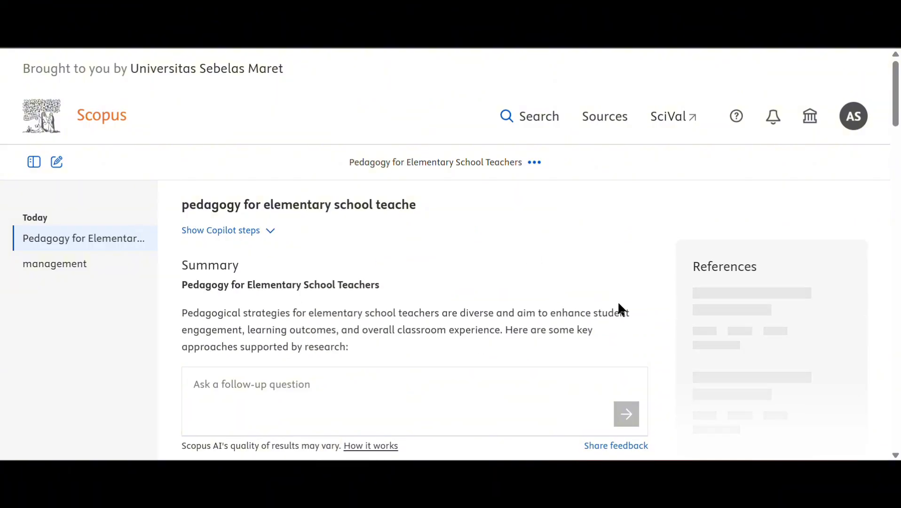
- Check Reference 1's details, close them, and scroll past the Summary Table to Insights at a glance
{"action": "scroll", "coordinate": [617, 301], "scroll_direction": "down", "scroll_amount": 2}
{"action": "scroll", "coordinate": [666, 259], "scroll_direction": "down", "scroll_amount": 2}
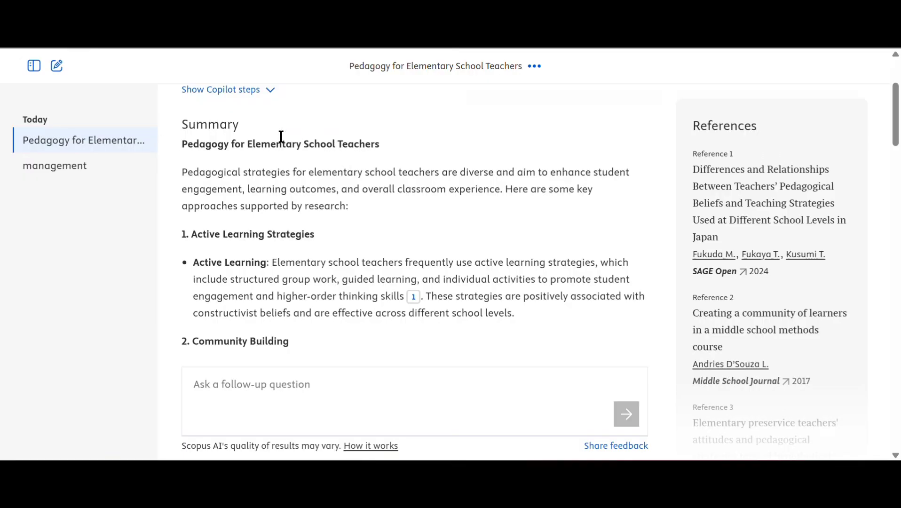
{"action": "scroll", "coordinate": [219, 247], "scroll_direction": "down", "scroll_amount": 3}
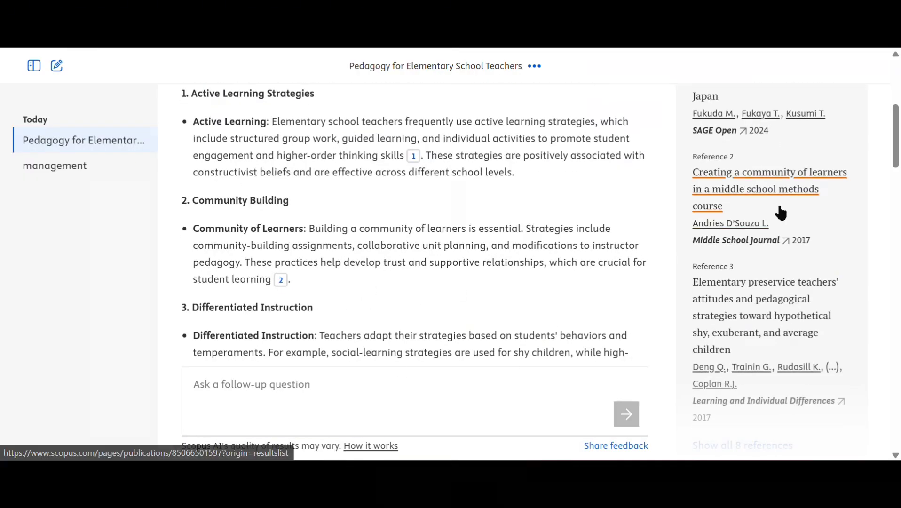
{"action": "scroll", "coordinate": [781, 209], "scroll_direction": "up", "scroll_amount": 3}
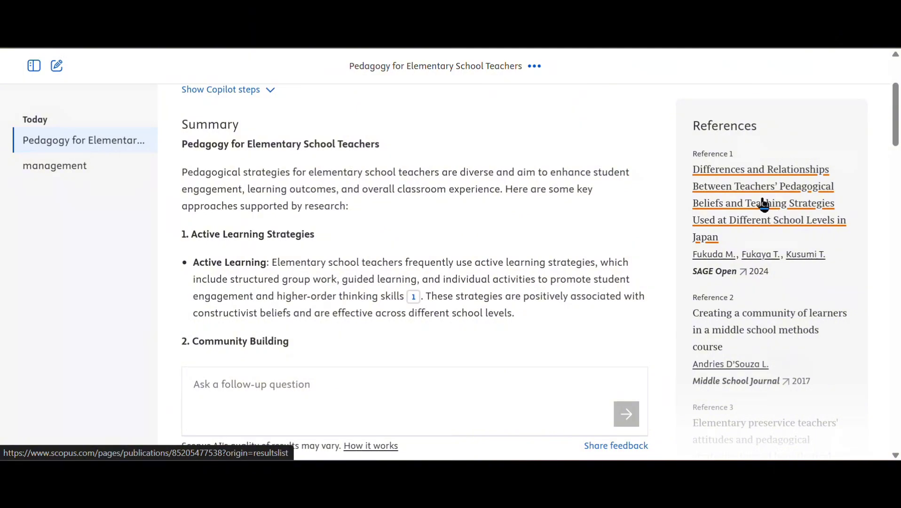
{"action": "left_click", "coordinate": [764, 203]}
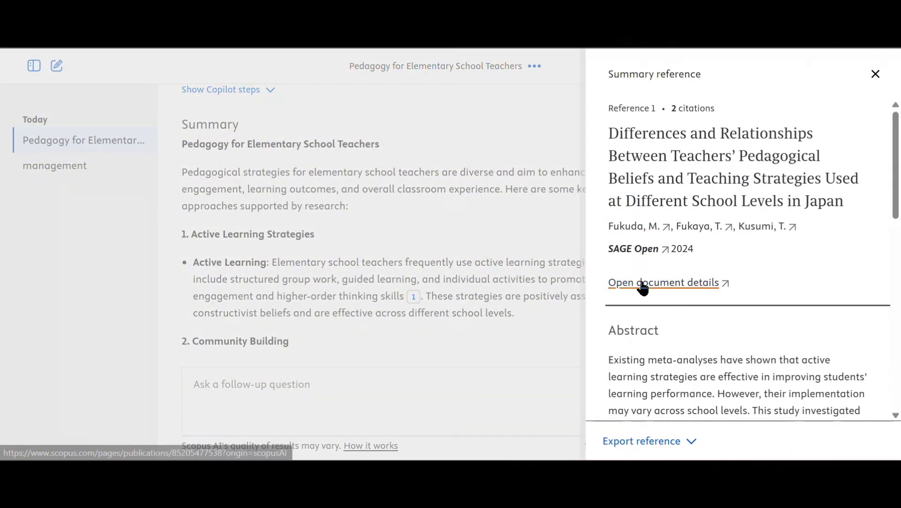
{"action": "left_click", "coordinate": [869, 78]}
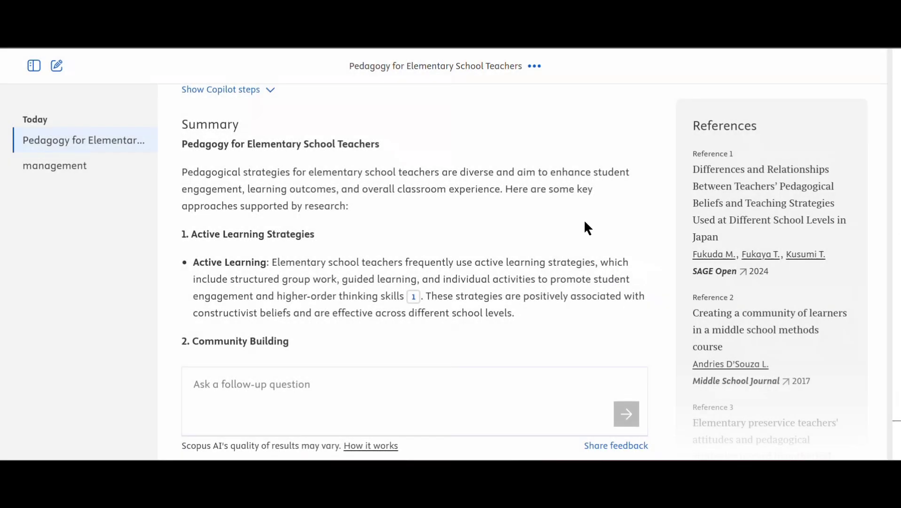
{"action": "scroll", "coordinate": [499, 249], "scroll_direction": "down", "scroll_amount": 10}
{"action": "scroll", "coordinate": [498, 244], "scroll_direction": "down", "scroll_amount": 10}
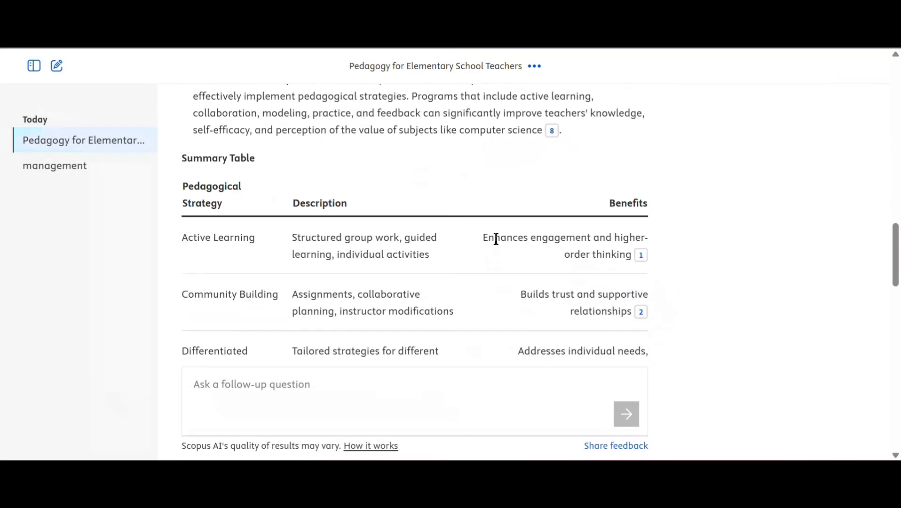
{"action": "scroll", "coordinate": [494, 235], "scroll_direction": "down", "scroll_amount": 5}
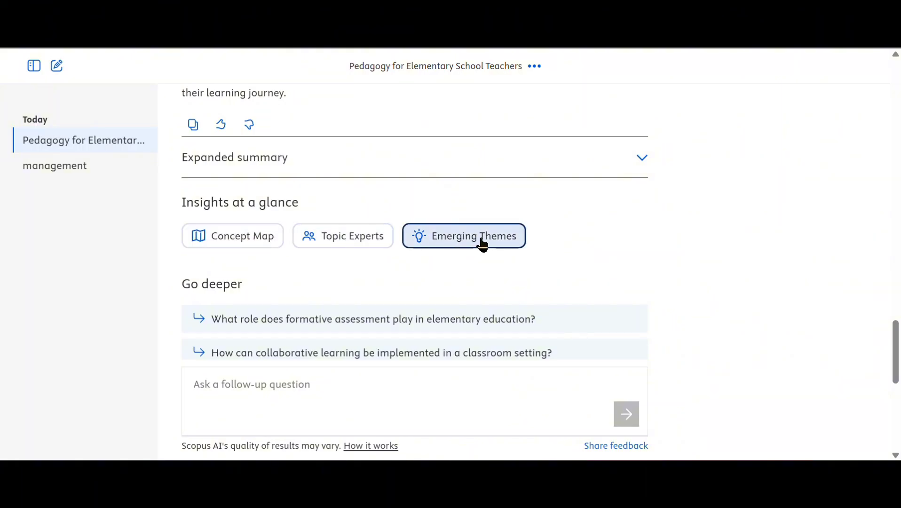
- Open the Concept Map and generate the Project-based Learning path description
{"action": "left_click", "coordinate": [223, 239]}
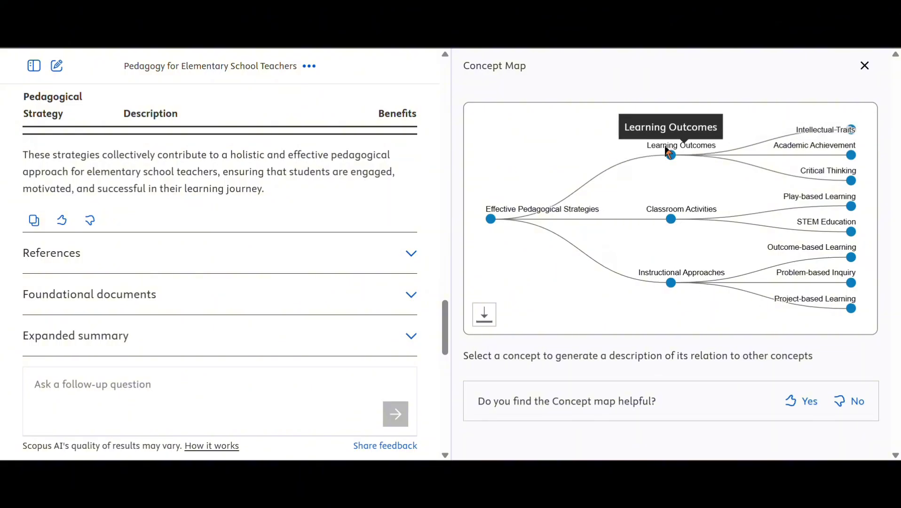
{"action": "left_click", "coordinate": [852, 308]}
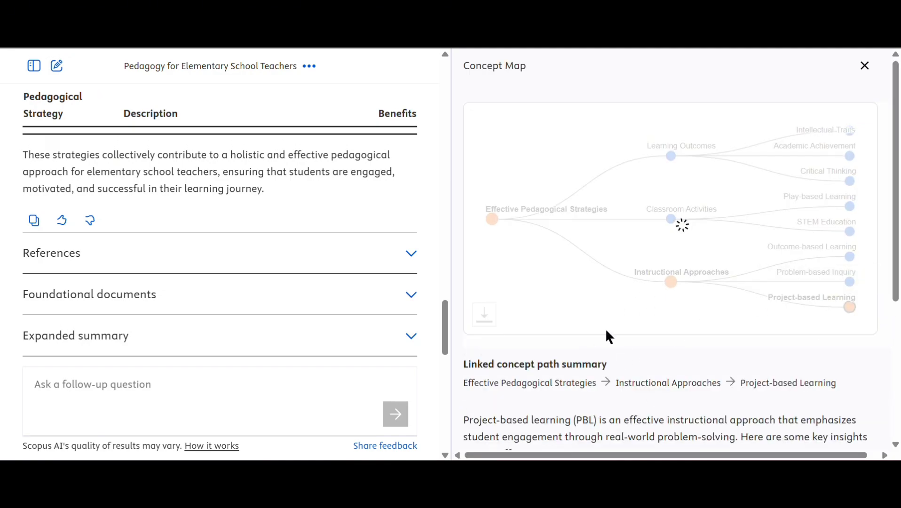
{"action": "scroll", "coordinate": [603, 328], "scroll_direction": "down", "scroll_amount": 5}
{"action": "scroll", "coordinate": [573, 329], "scroll_direction": "down", "scroll_amount": 6}
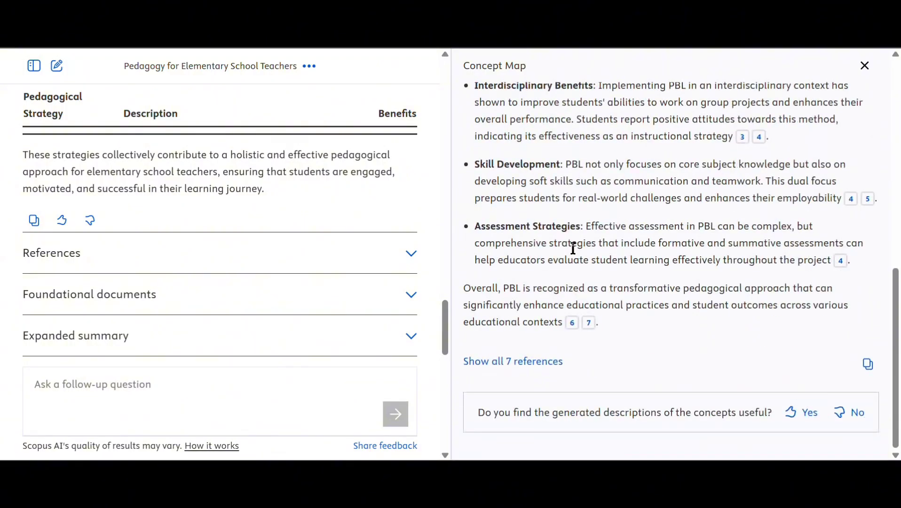
{"action": "scroll", "coordinate": [575, 283], "scroll_direction": "up", "scroll_amount": 9}
{"action": "scroll", "coordinate": [671, 264], "scroll_direction": "up", "scroll_amount": 1}
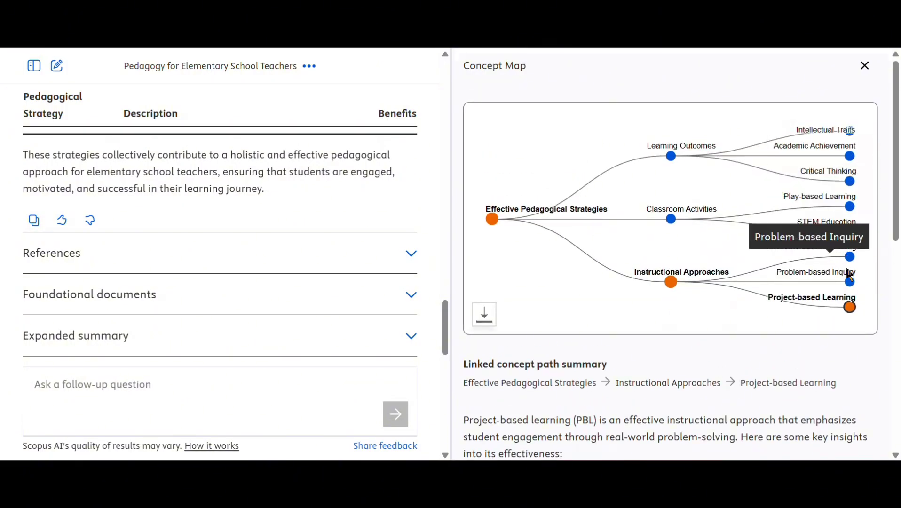
- Switch the path description to Problem-based Inquiry and read it
{"action": "left_click", "coordinate": [850, 284]}
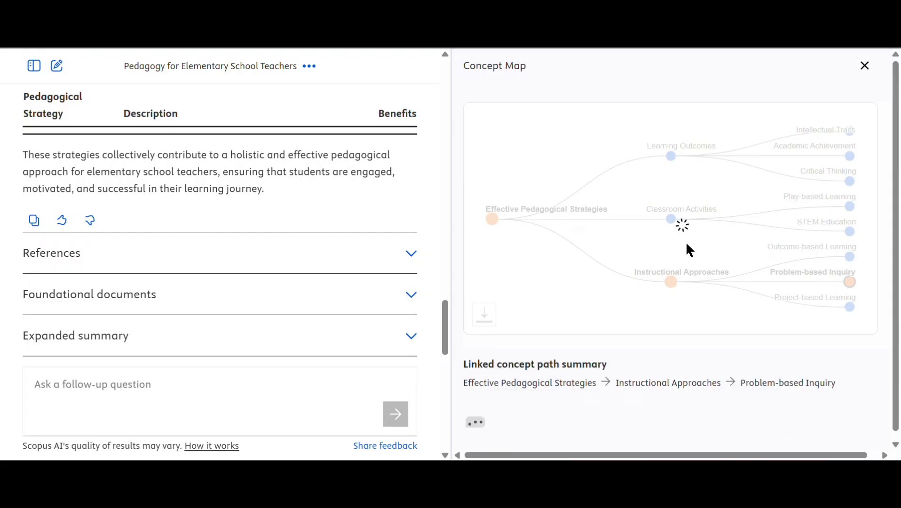
{"action": "scroll", "coordinate": [569, 347], "scroll_direction": "down", "scroll_amount": 3}
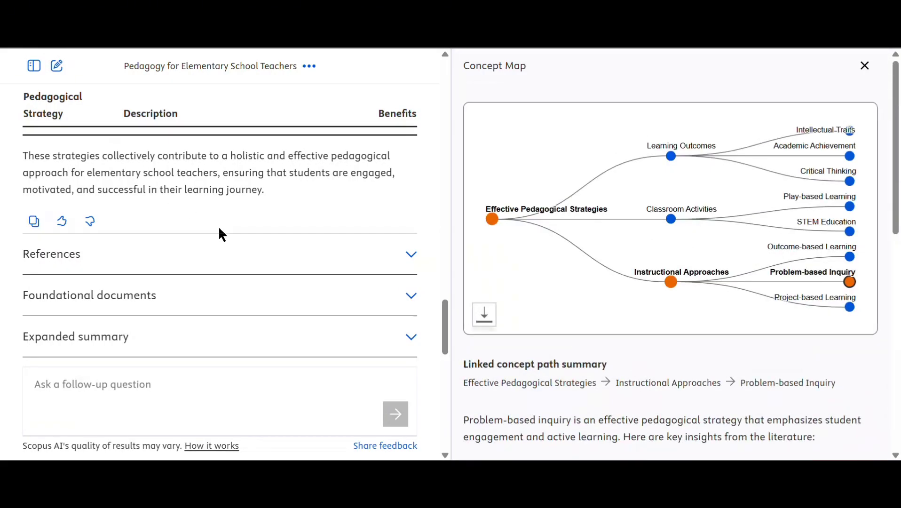
{"action": "scroll", "coordinate": [218, 225], "scroll_direction": "up", "scroll_amount": 3}
{"action": "scroll", "coordinate": [238, 279], "scroll_direction": "up", "scroll_amount": 2}
{"action": "scroll", "coordinate": [246, 270], "scroll_direction": "down", "scroll_amount": 10}
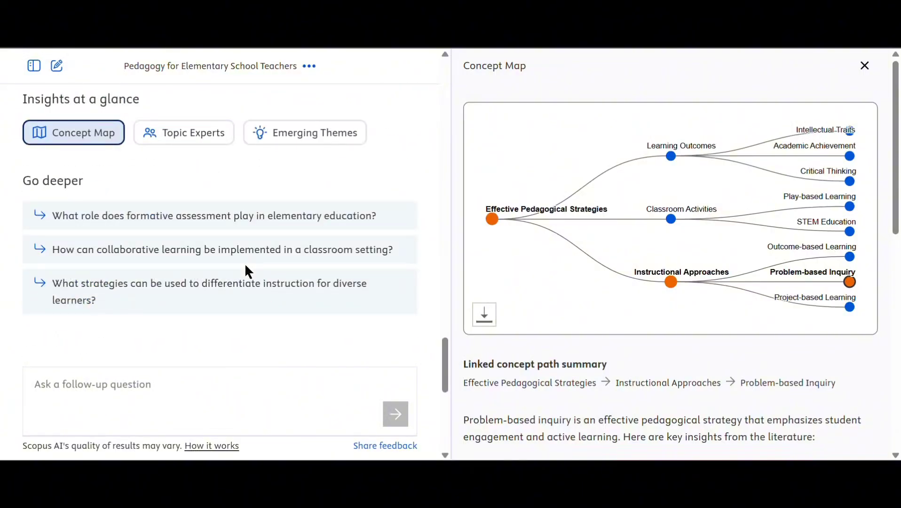
- Review each Topic Experts entry, then show Emerging Themes, led by Culturally Relevant Pedagogy
{"action": "left_click", "coordinate": [199, 139]}
{"action": "scroll", "coordinate": [225, 146], "scroll_direction": "up", "scroll_amount": 5}
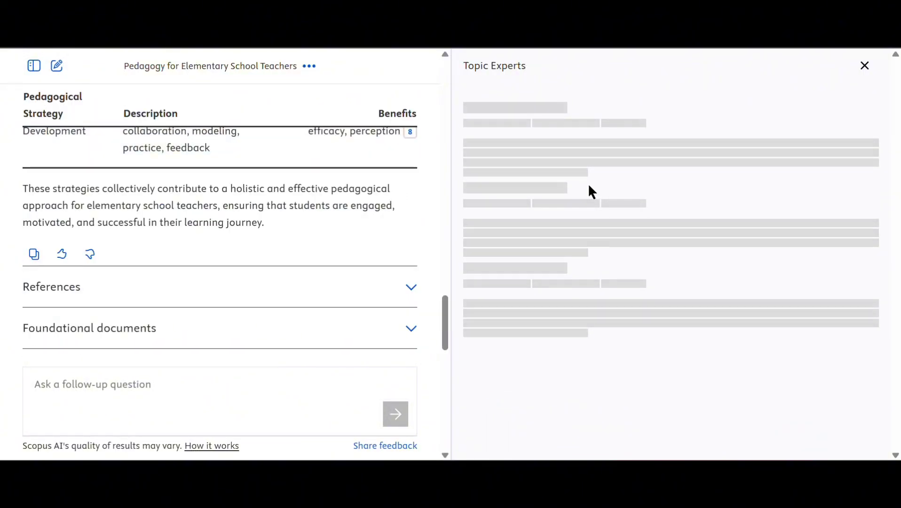
{"action": "scroll", "coordinate": [301, 221], "scroll_direction": "down", "scroll_amount": 3}
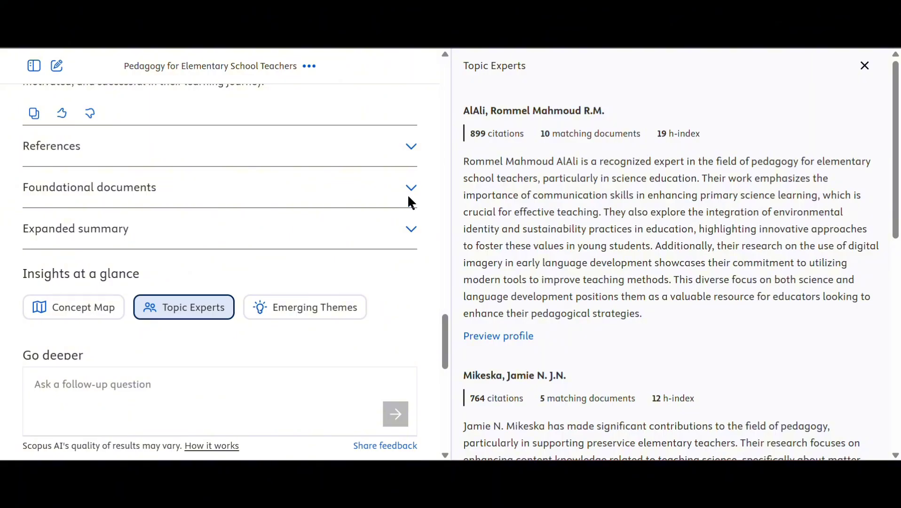
{"action": "scroll", "coordinate": [575, 207], "scroll_direction": "down", "scroll_amount": 7}
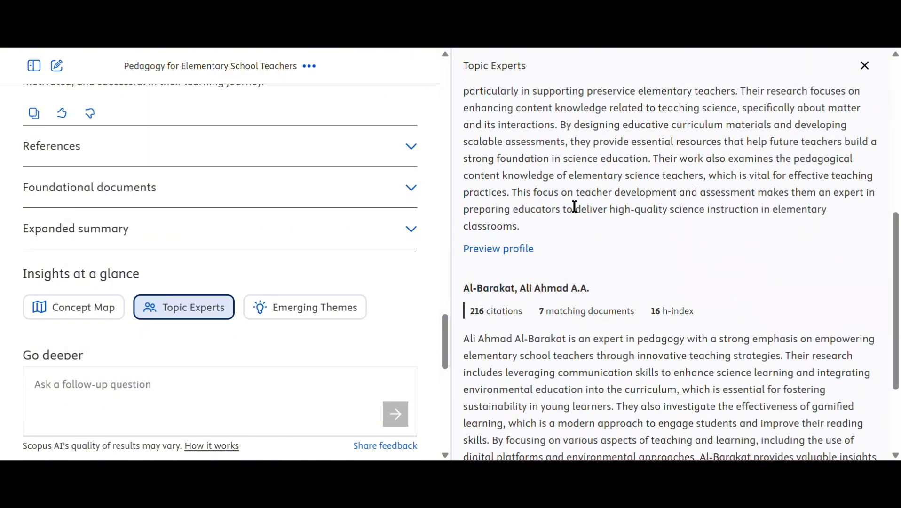
{"action": "scroll", "coordinate": [546, 301], "scroll_direction": "down", "scroll_amount": 2}
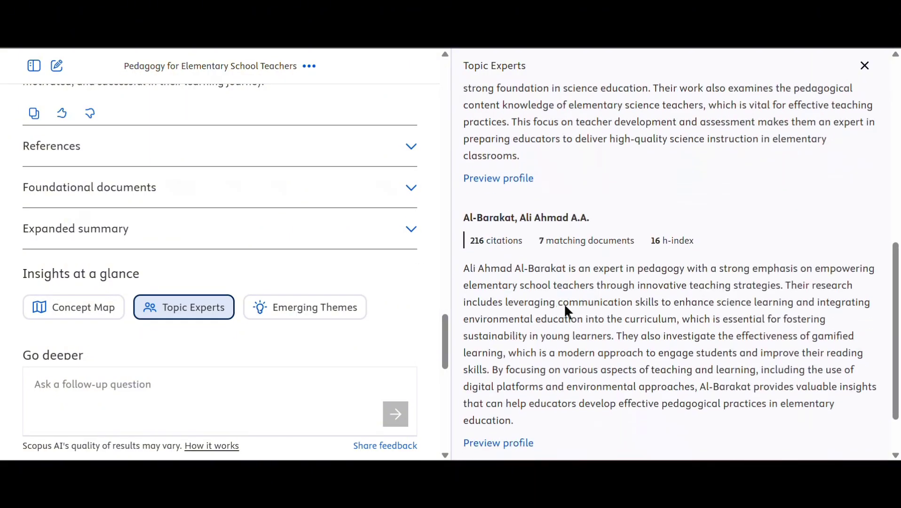
{"action": "scroll", "coordinate": [659, 320], "scroll_direction": "down", "scroll_amount": 1}
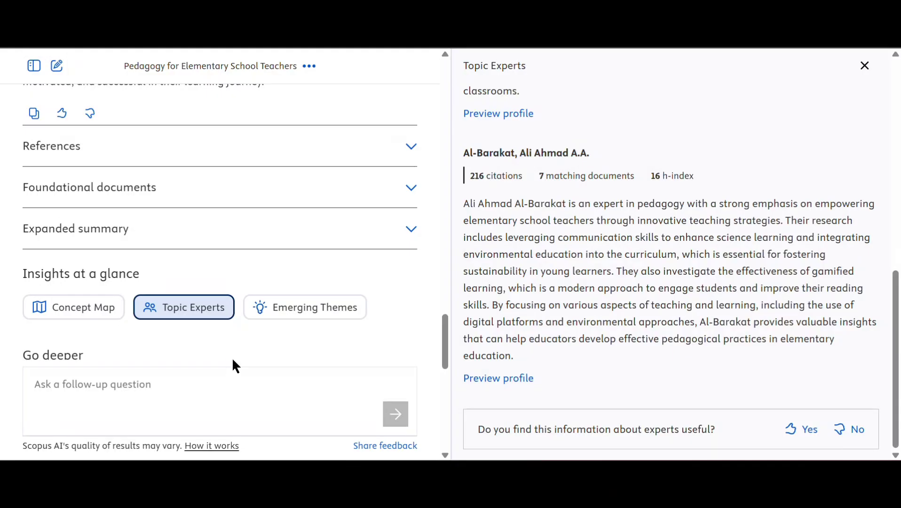
{"action": "left_click", "coordinate": [308, 314]}
- Scroll the Emerging Themes panel down to the feedback box, past Digital Competencies' two hypotheses, then back up
{"action": "scroll", "coordinate": [309, 318], "scroll_direction": "up", "scroll_amount": 3}
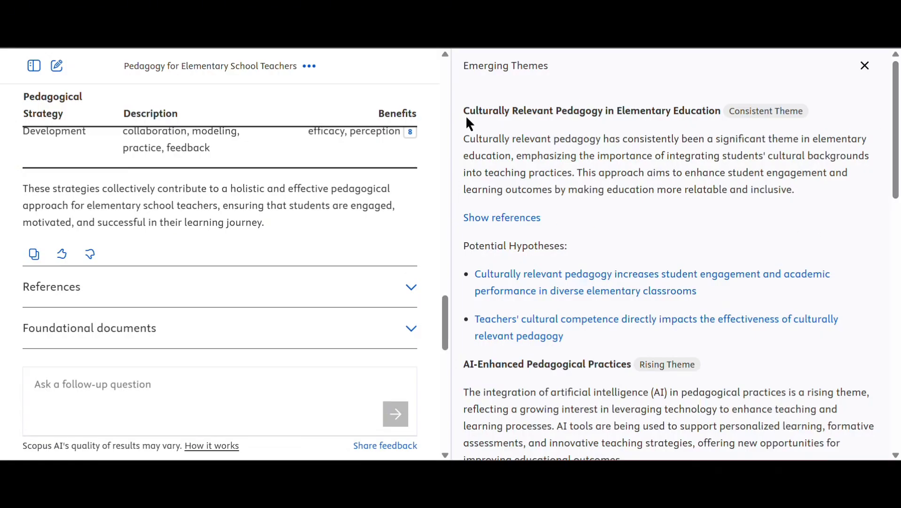
{"action": "scroll", "coordinate": [546, 301], "scroll_direction": "down", "scroll_amount": 2}
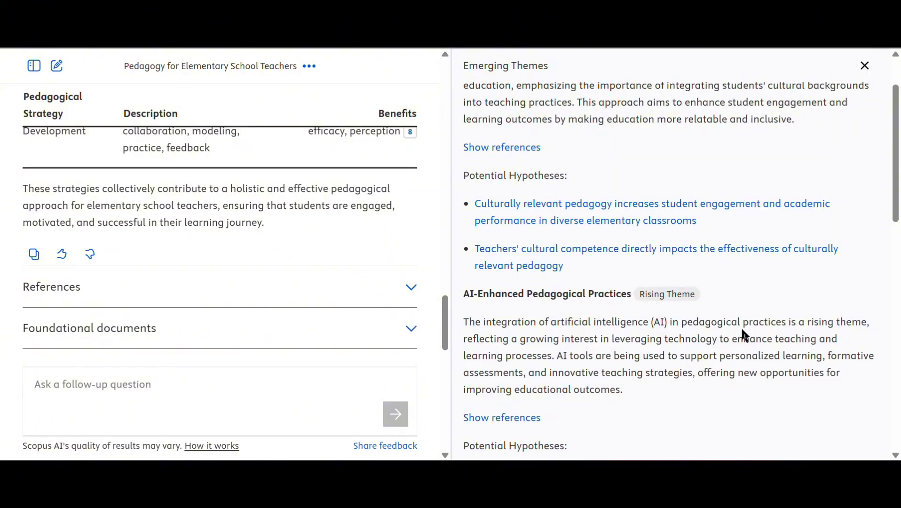
{"action": "scroll", "coordinate": [730, 308], "scroll_direction": "down", "scroll_amount": 1}
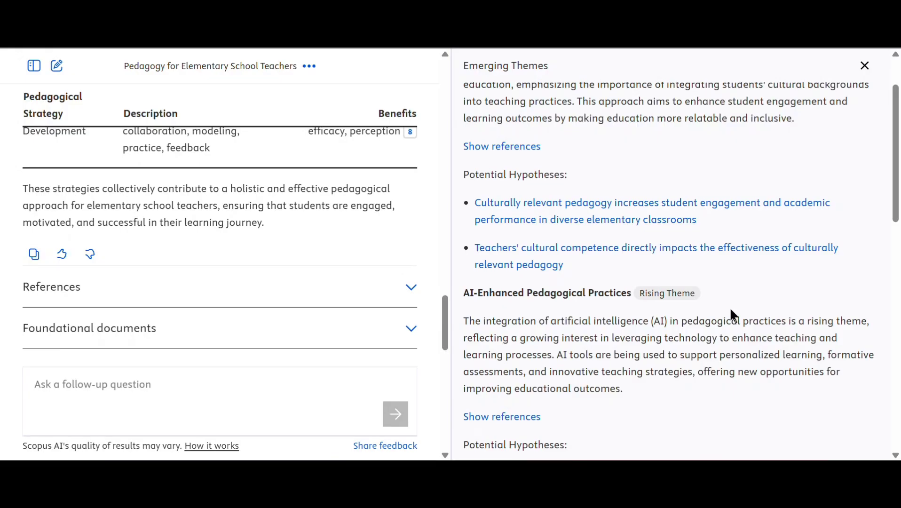
{"action": "scroll", "coordinate": [730, 308], "scroll_direction": "down", "scroll_amount": 5}
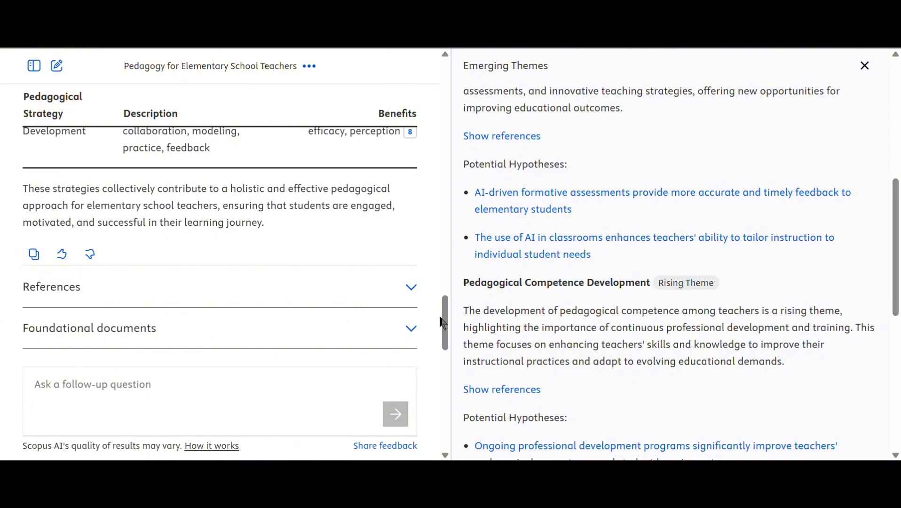
{"action": "scroll", "coordinate": [587, 353], "scroll_direction": "down", "scroll_amount": 3}
{"action": "scroll", "coordinate": [587, 358], "scroll_direction": "down", "scroll_amount": 2}
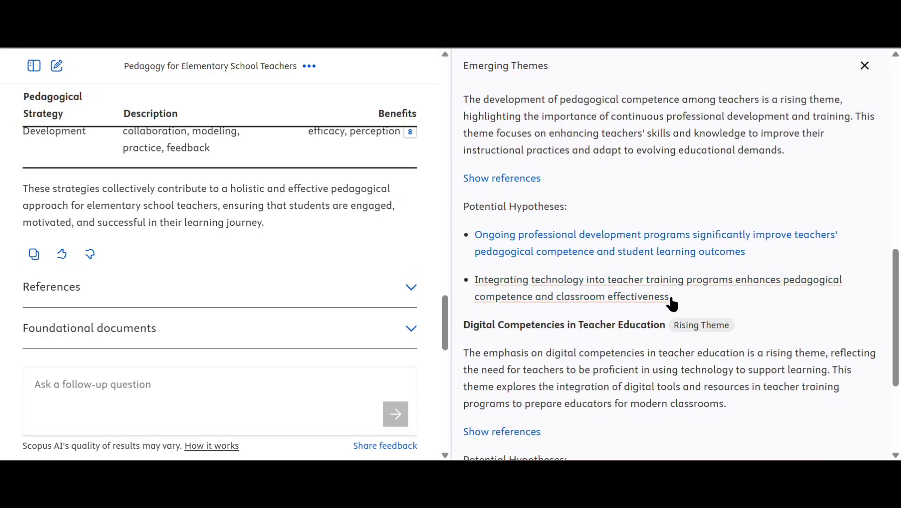
{"action": "scroll", "coordinate": [629, 323], "scroll_direction": "down", "scroll_amount": 1}
{"action": "scroll", "coordinate": [630, 322], "scroll_direction": "down", "scroll_amount": 4}
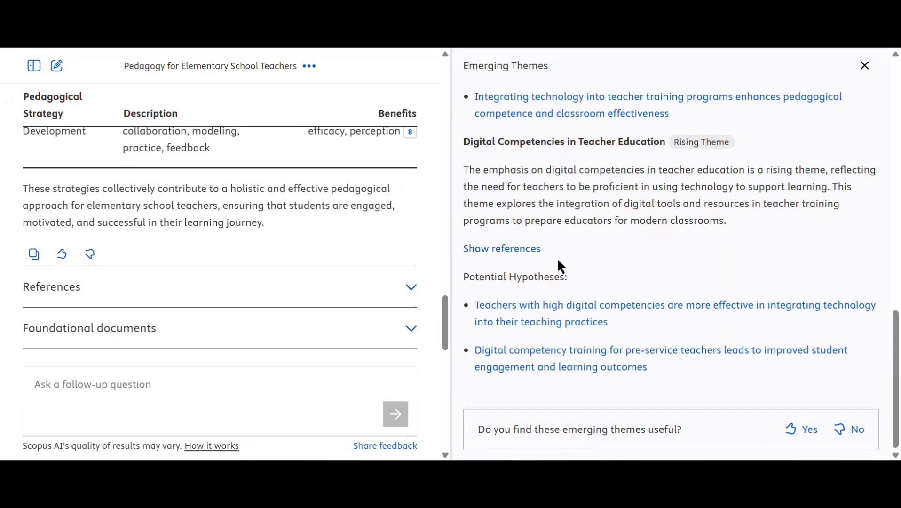
{"action": "scroll", "coordinate": [303, 259], "scroll_direction": "up", "scroll_amount": 4}
{"action": "scroll", "coordinate": [282, 245], "scroll_direction": "down", "scroll_amount": 6}
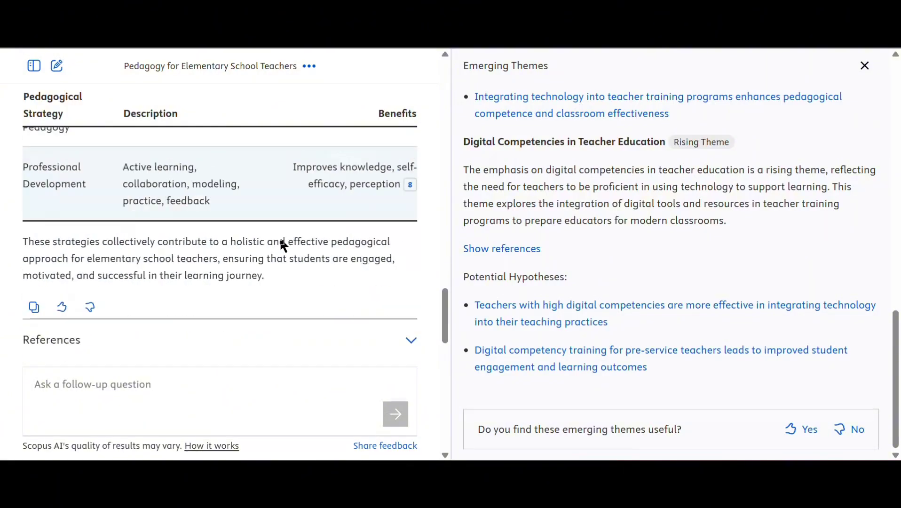
{"action": "scroll", "coordinate": [282, 245], "scroll_direction": "down", "scroll_amount": 3}
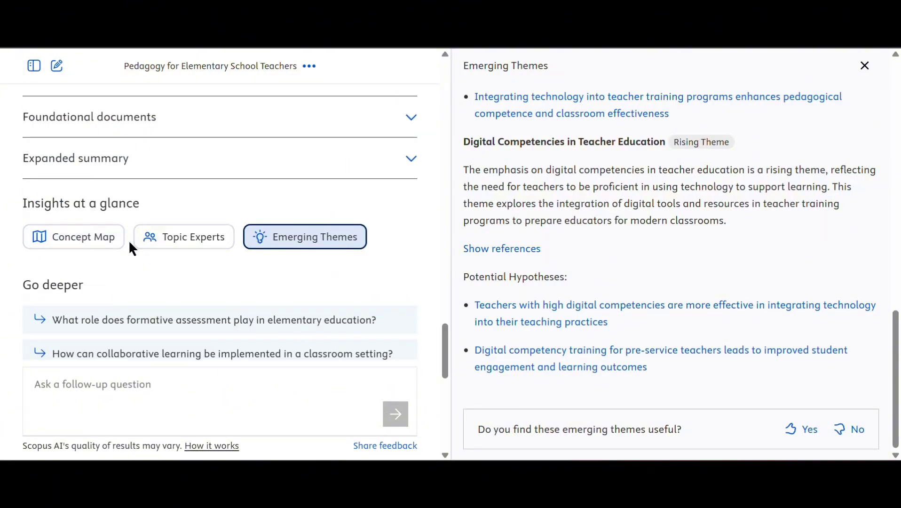
{"action": "scroll", "coordinate": [303, 271], "scroll_direction": "up", "scroll_amount": 7}
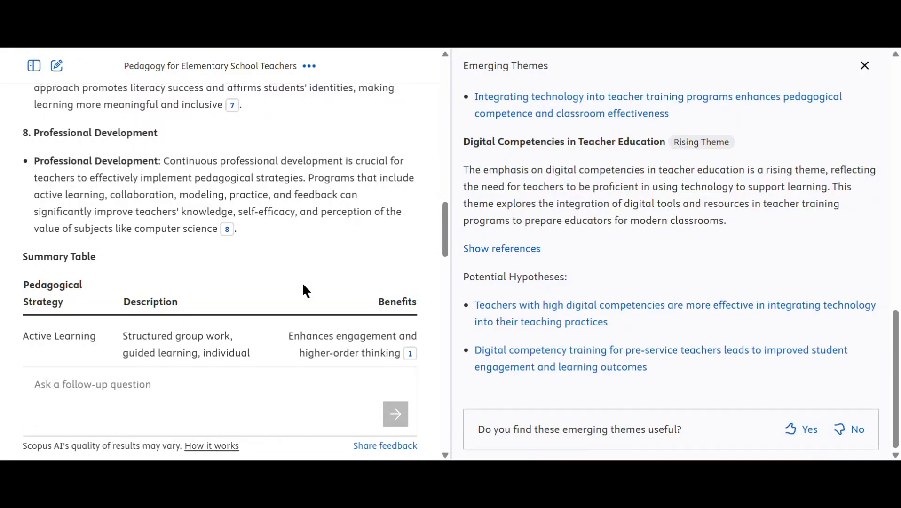